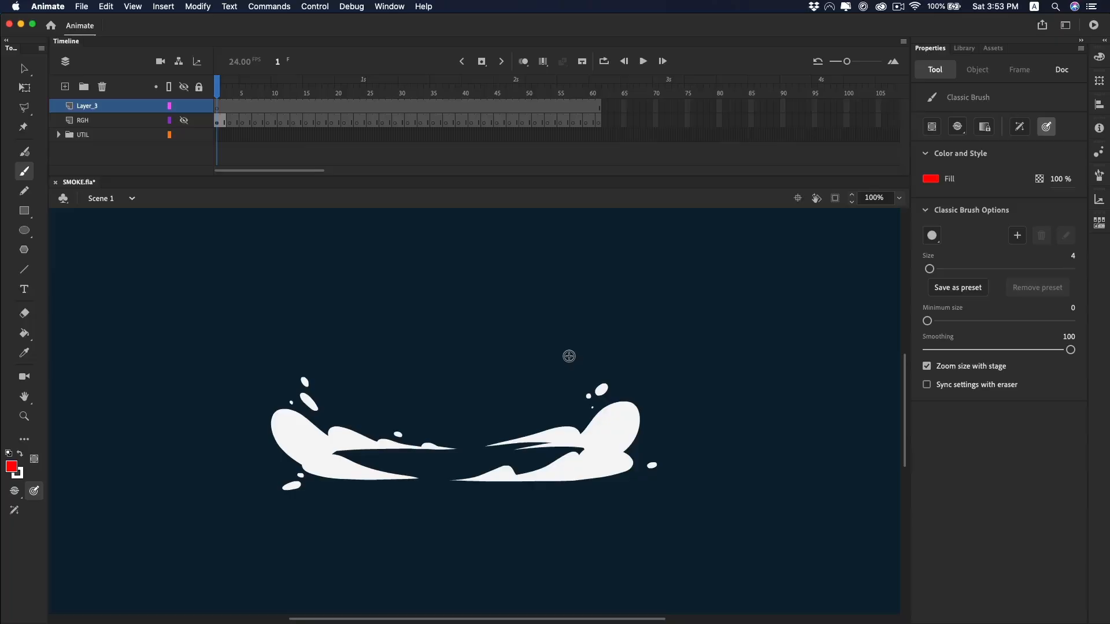
Sketch a red curved arrow rising above the white smoke, set the brush fill to blue and add a blue stroke above it.
drag(466, 425, 548, 405)
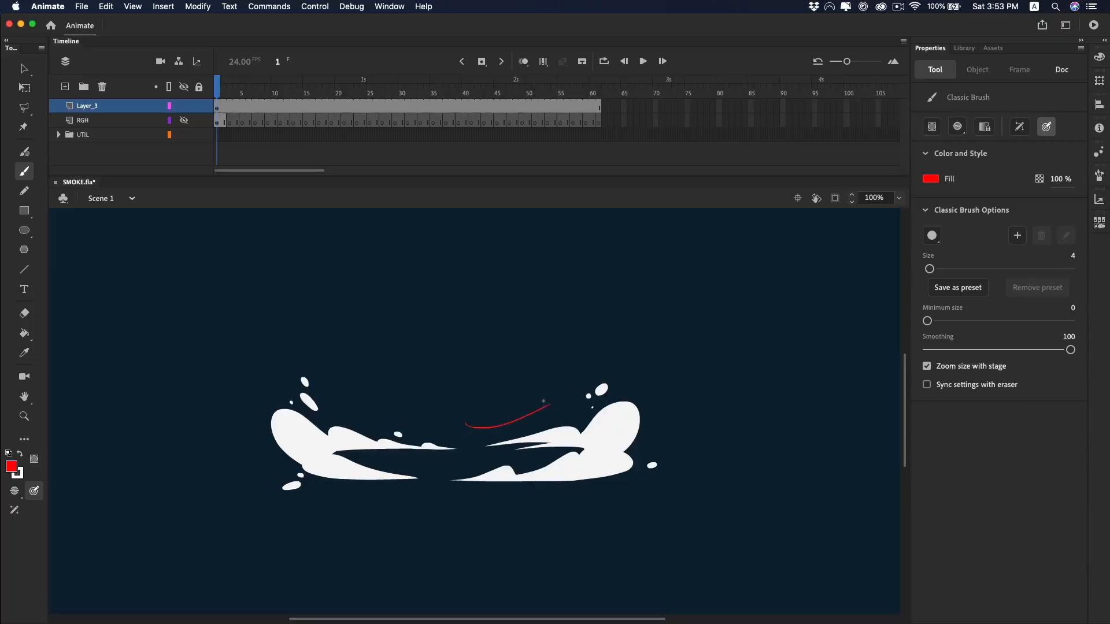
click(931, 179)
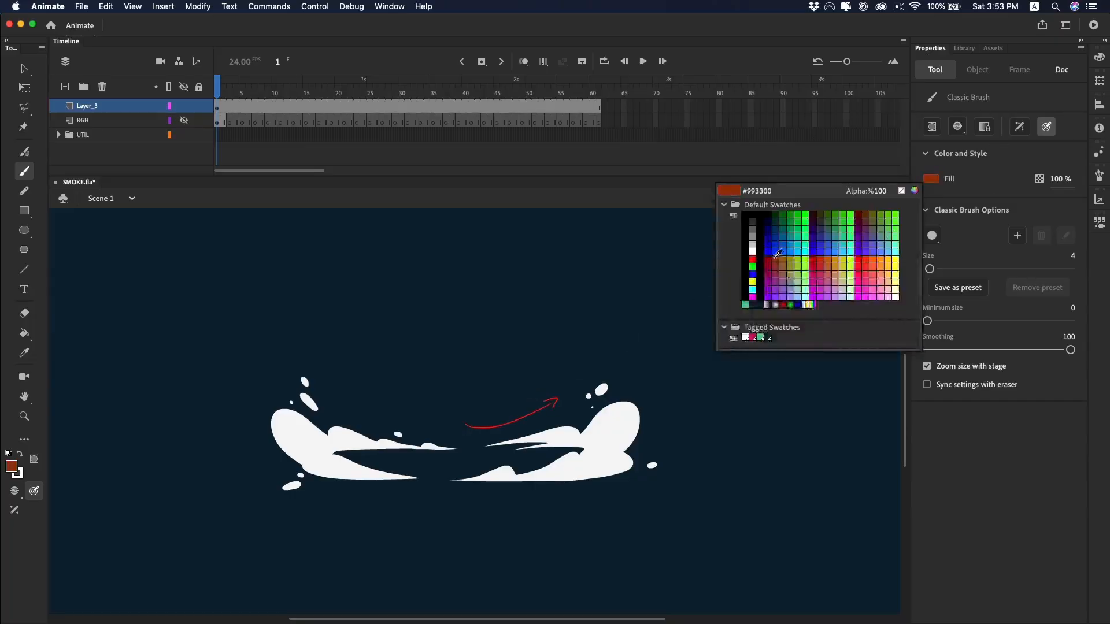
click(736, 282)
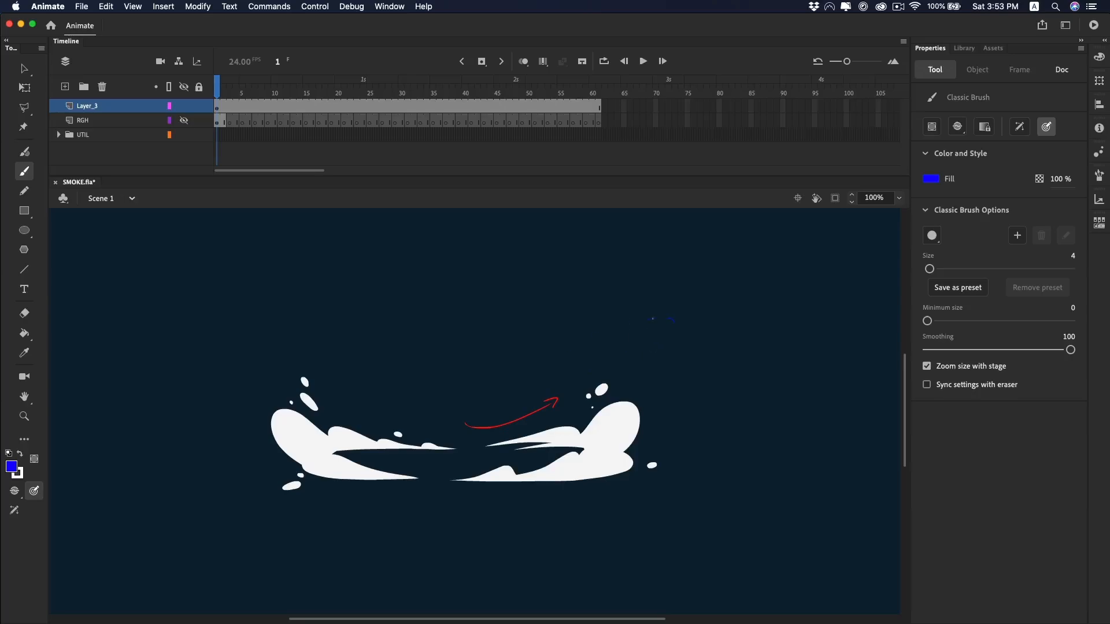
drag(672, 318, 549, 367)
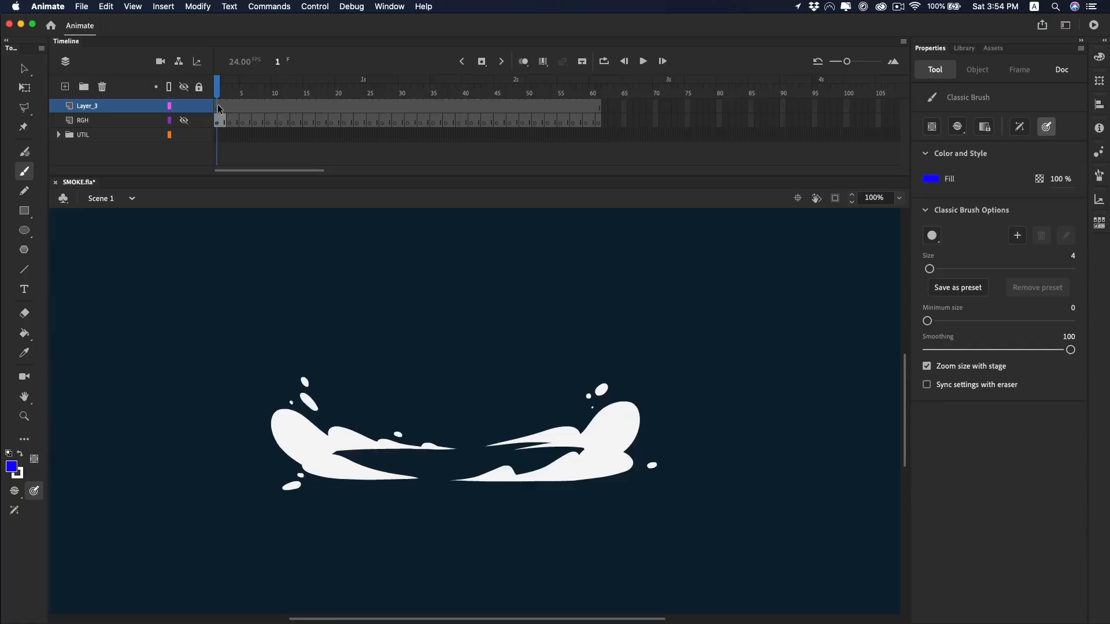
Draw a tall blue vertical spacing chart beside the smoke, with tick marks along its length and annotation strokes next to it.
scroll(625, 428, right, 3)
scroll(624, 428, up, 2)
drag(671, 249, 664, 547)
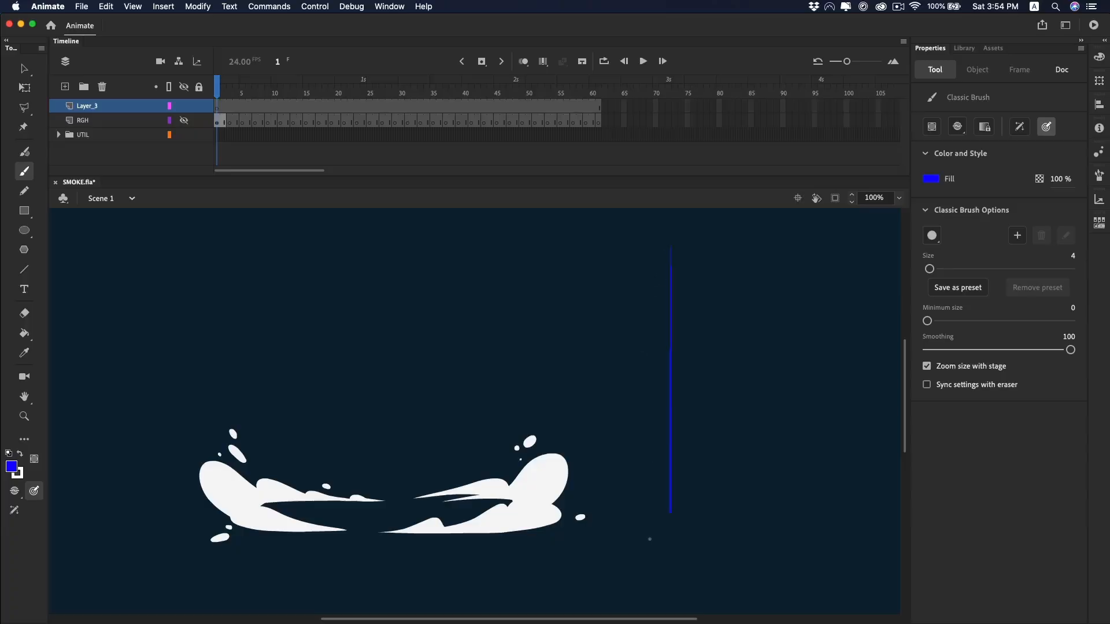
mouse_move(665, 248)
mouse_down()
mouse_move(699, 248)
mouse_move(679, 260)
mouse_up()
drag(662, 303, 681, 303)
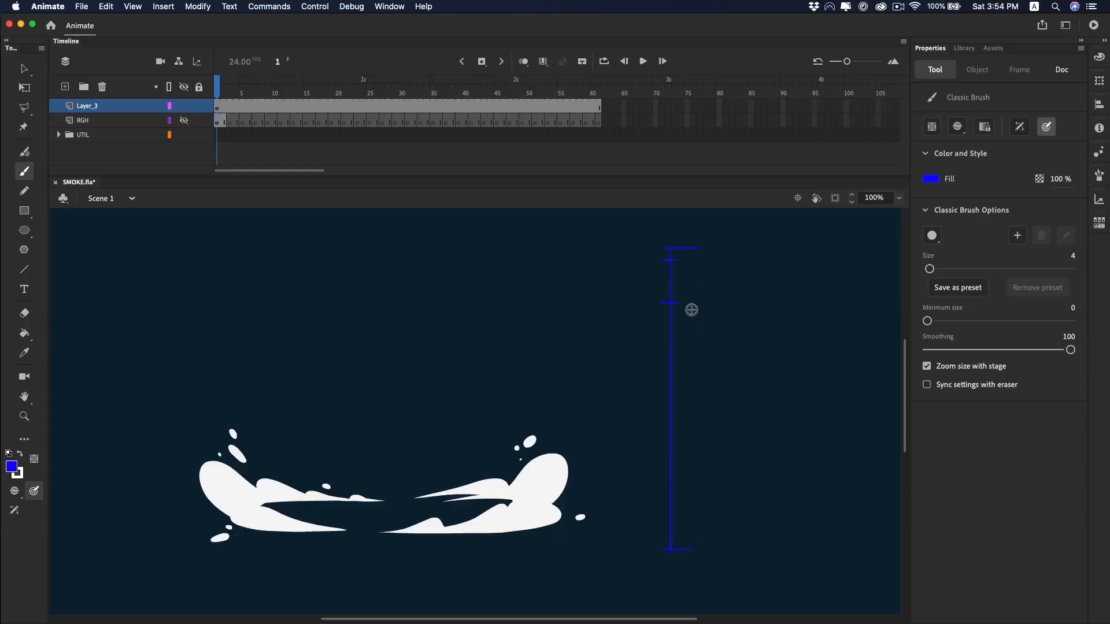
drag(663, 452, 681, 450)
drag(739, 527, 711, 541)
drag(739, 421, 730, 437)
drag(717, 254, 716, 246)
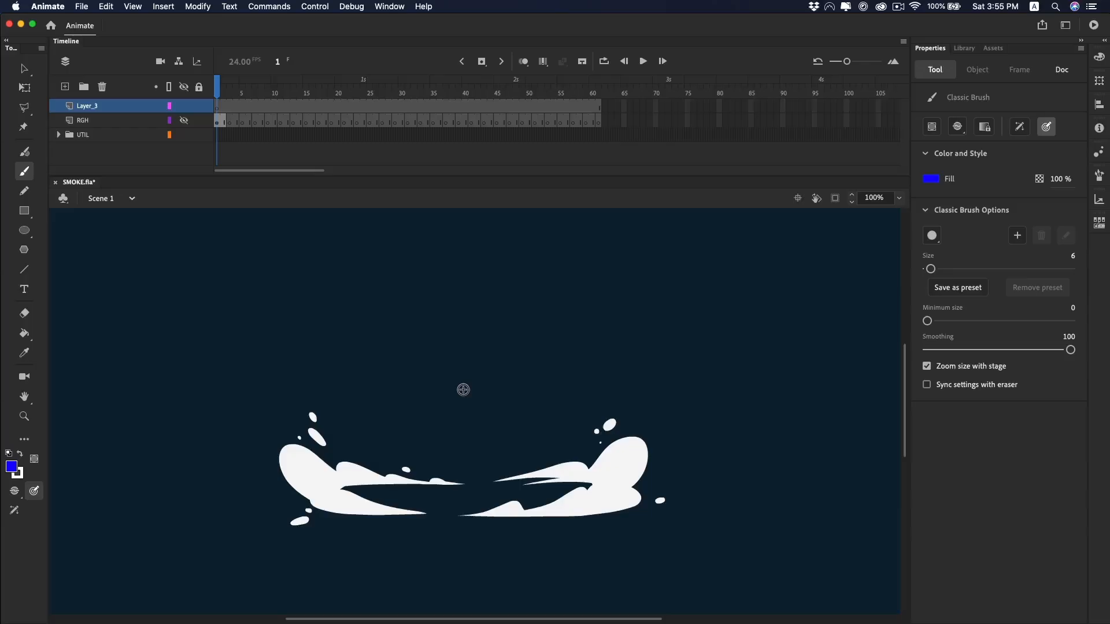
Draw a blue arrow down into the smoke's centre and curved blue arrows sweeping outward and up along both sides.
mouse_move(454, 360)
mouse_down()
mouse_move(455, 495)
mouse_move(621, 479)
mouse_move(652, 422)
mouse_up()
key(cmd+z)
mouse_move(498, 496)
mouse_down()
mouse_move(684, 457)
mouse_move(661, 426)
mouse_up()
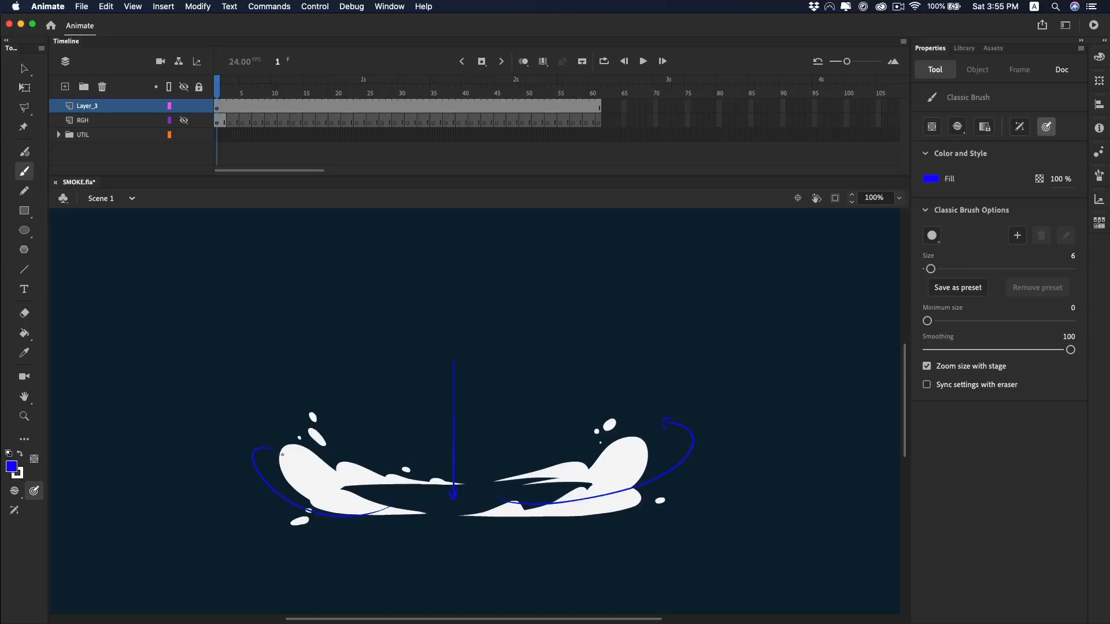
drag(282, 455, 278, 447)
mouse_move(389, 484)
mouse_down()
mouse_move(360, 475)
mouse_move(341, 444)
mouse_up()
mouse_move(538, 480)
mouse_down()
mouse_move(583, 465)
mouse_move(576, 430)
mouse_up()
drag(692, 402, 749, 496)
drag(815, 282, 723, 262)
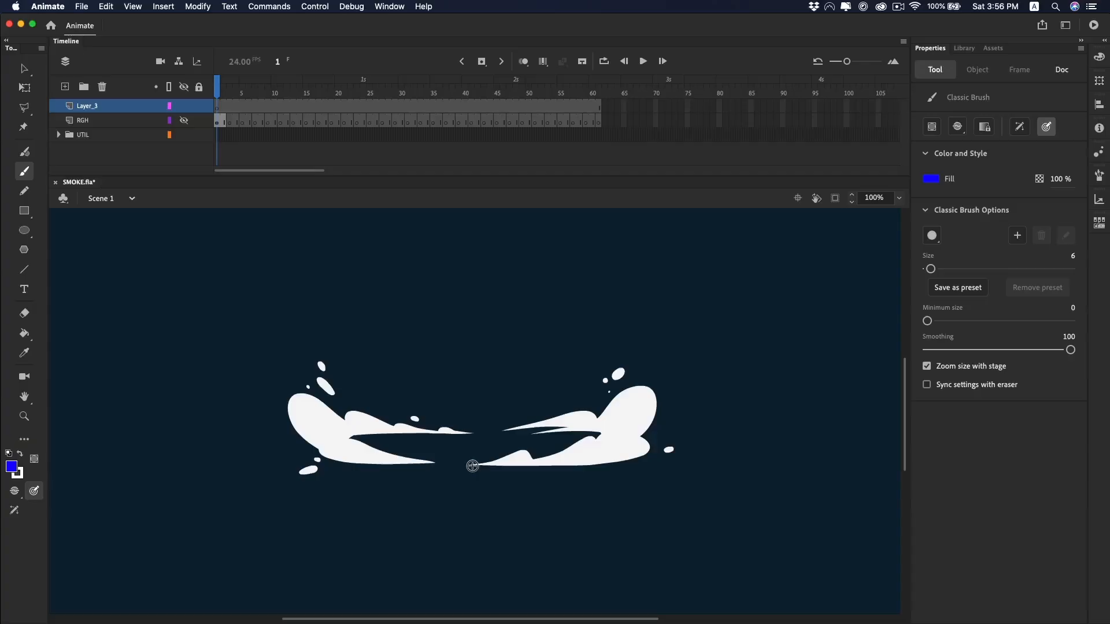
Draw a blue horizontal spacing chart below the smoke, running outward from a vertical line at its centre.
drag(478, 477, 477, 520)
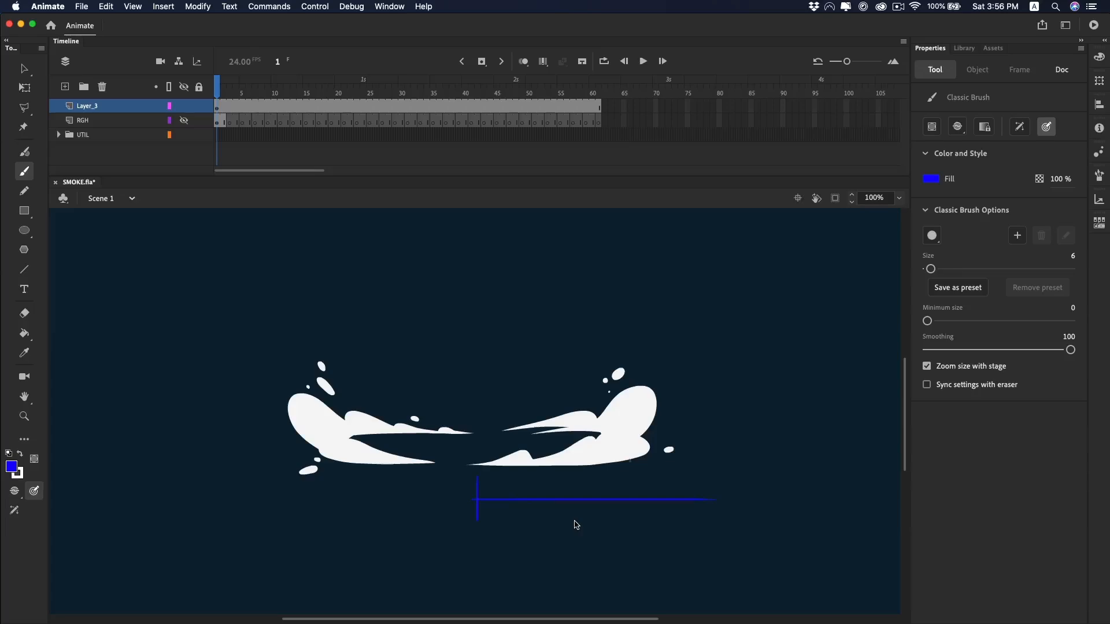
drag(548, 491, 548, 499)
key(super+z)
mouse_move(596, 493)
mouse_down()
mouse_move(617, 508)
mouse_move(633, 503)
mouse_up()
drag(494, 536, 490, 539)
key(super+z)
drag(598, 551, 597, 550)
click(642, 555)
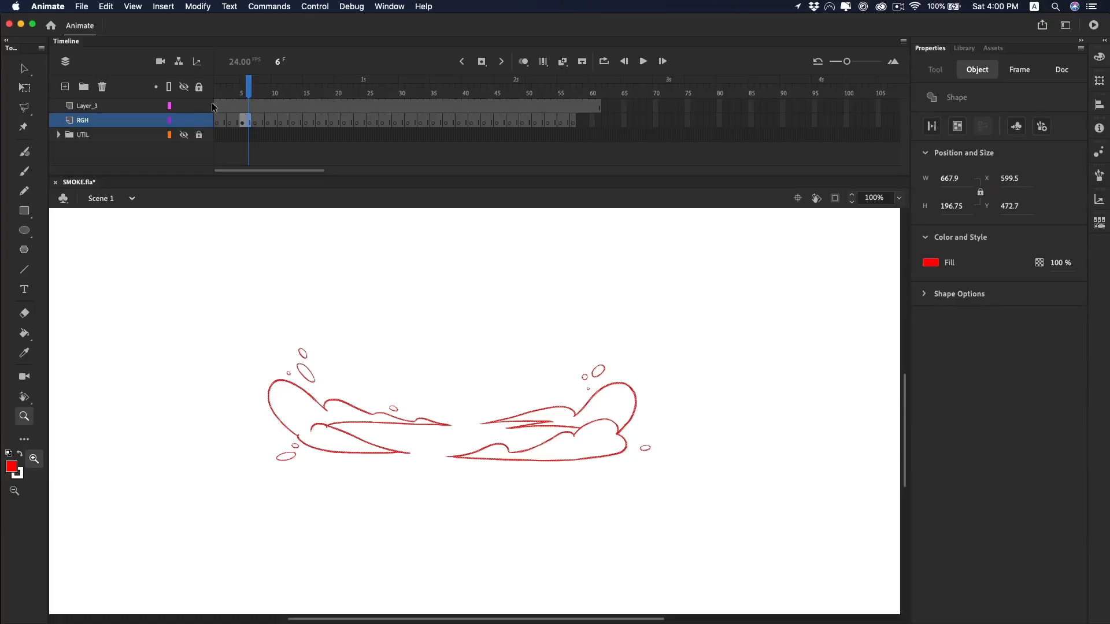
Go to frame 2 of the RGH layer, turn on onion skinning and magnify the stage to 200%.
click(223, 124)
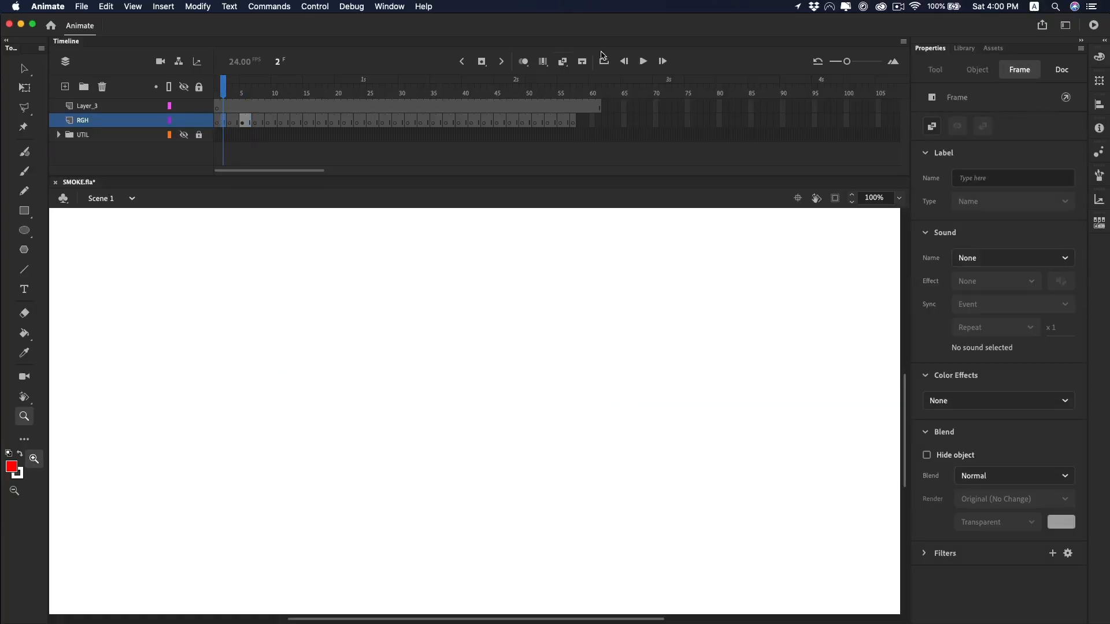
click(523, 66)
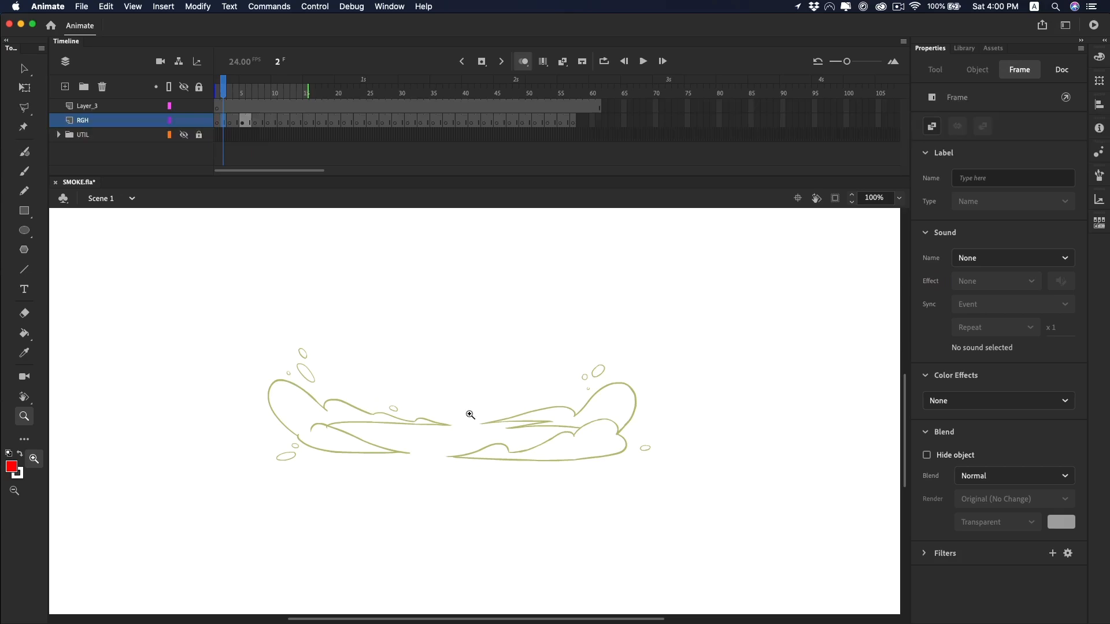
click(443, 437)
scroll(503, 456, up, 2)
Sketch a small flat red ellipse at the centre of the smoke on frame 2 with the Classic Brush, redoing rough strokes.
key(b)
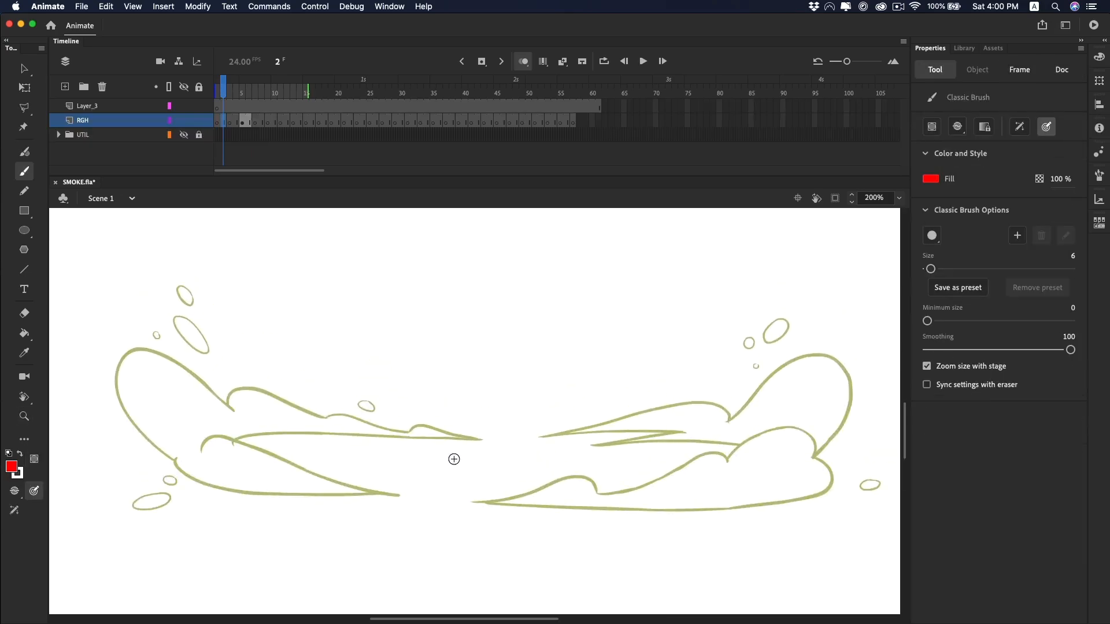
mouse_move(456, 453)
mouse_down()
mouse_move(462, 471)
mouse_move(431, 454)
mouse_move(506, 470)
mouse_move(399, 456)
mouse_move(543, 461)
mouse_move(507, 452)
mouse_move(534, 452)
mouse_up()
key(super+z)
key(super+z)
key(super+z)
mouse_move(404, 469)
mouse_down()
mouse_move(538, 466)
mouse_move(488, 447)
mouse_move(521, 451)
mouse_up()
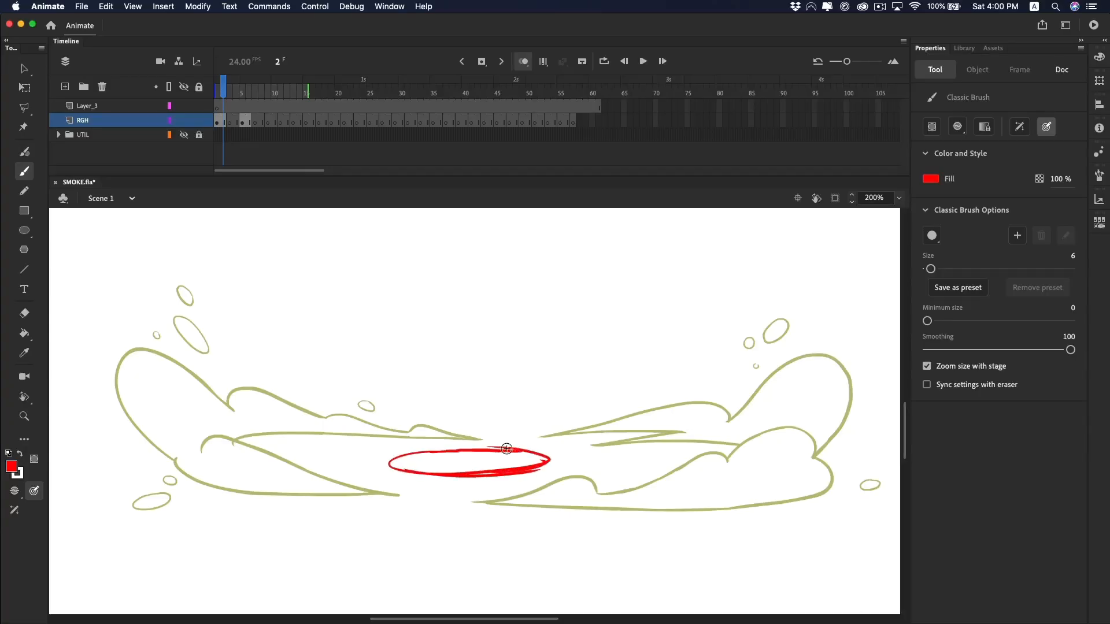
key(super+z)
key(super+z)
drag(435, 454, 517, 469)
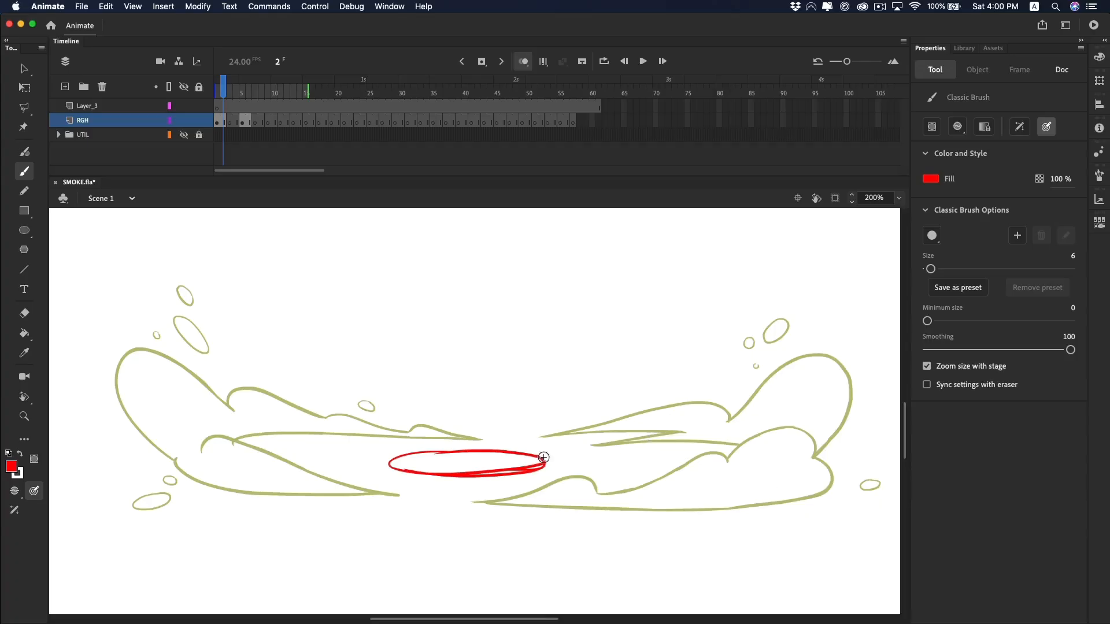
Draw a rounded plume curling up and back from the right end of the red ellipse, undoing the rejected strokes.
scroll(557, 457, right, 5)
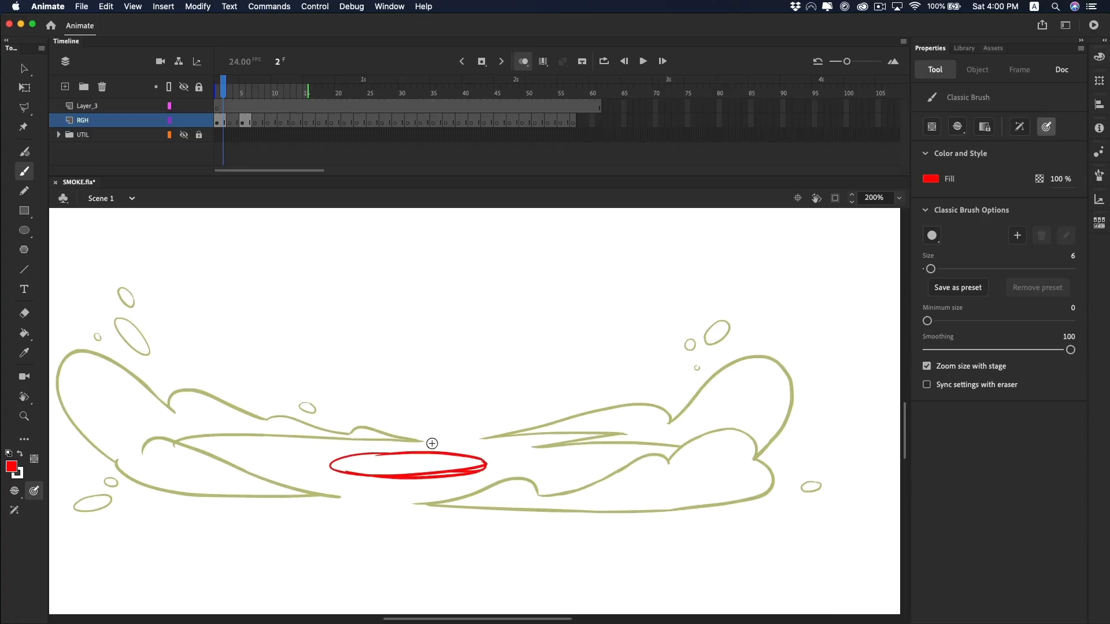
mouse_move(431, 443)
mouse_down()
mouse_move(523, 431)
mouse_move(743, 325)
mouse_move(579, 439)
mouse_move(751, 343)
mouse_move(509, 440)
mouse_move(769, 343)
mouse_up()
key(super+z)
key(super+z)
key(super+z)
key(super+z)
mouse_move(465, 440)
mouse_down()
mouse_move(574, 432)
mouse_move(746, 318)
mouse_up()
key(super+z)
drag(482, 444, 645, 397)
key(super+z)
mouse_move(487, 465)
mouse_down()
mouse_move(536, 406)
mouse_move(454, 437)
mouse_move(530, 419)
mouse_move(480, 469)
mouse_move(441, 439)
mouse_up()
key(super+z)
key(super+z)
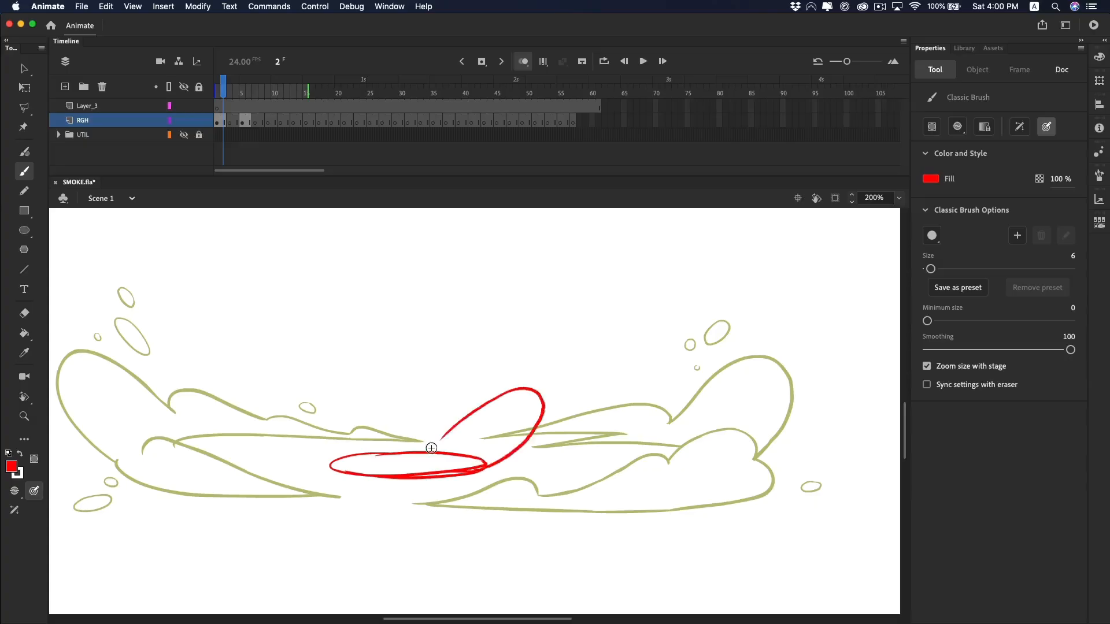
mouse_move(490, 378)
mouse_down()
mouse_move(739, 333)
mouse_move(715, 344)
mouse_move(886, 391)
mouse_move(865, 387)
mouse_up()
key(super+z)
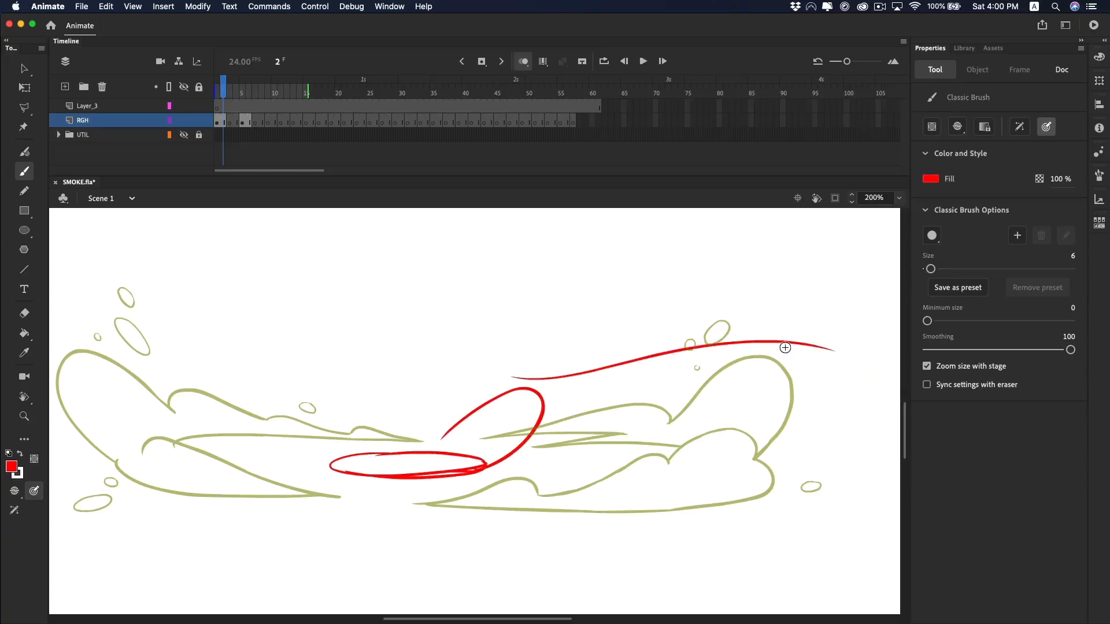
scroll(711, 352, right, 5)
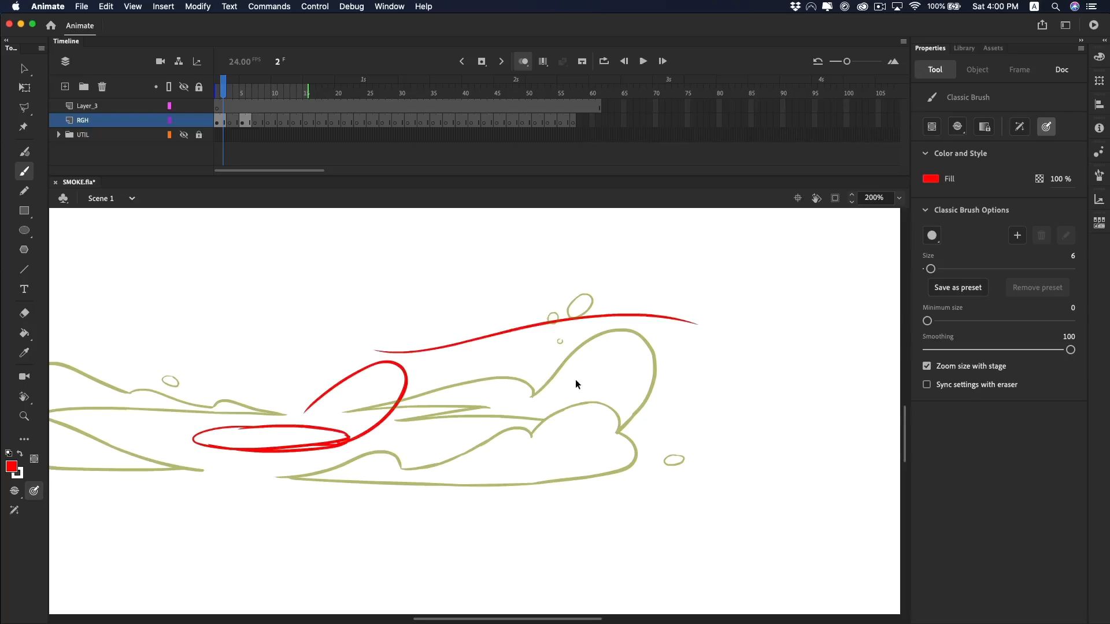
key(super+z)
Extend the frame 2 rough with further curved outline strokes beside the plume, redrawing the one that misses.
scroll(615, 361, left, 6)
mouse_move(386, 415)
mouse_down()
mouse_move(338, 351)
mouse_move(324, 363)
mouse_move(407, 386)
mouse_up()
mouse_move(386, 376)
mouse_down()
mouse_move(390, 341)
mouse_move(452, 397)
mouse_move(518, 365)
mouse_up()
key(super+z)
mouse_move(386, 376)
mouse_down()
mouse_move(445, 389)
mouse_move(498, 374)
mouse_move(498, 400)
mouse_move(545, 421)
mouse_move(488, 409)
mouse_up()
Complete the frame 2 smoke outline with plumes on both sides, small puffs and a curved base, erasing the ellipse guide and overlaps.
key(e)
key(super+equal)
key(b)
key(e)
scroll(488, 409, left, 6)
mouse_move(429, 386)
mouse_down()
mouse_move(479, 415)
mouse_move(742, 408)
mouse_up()
key(b)
key(e)
drag(465, 411, 740, 405)
click(705, 300)
key(z)
alt+click(560, 400)
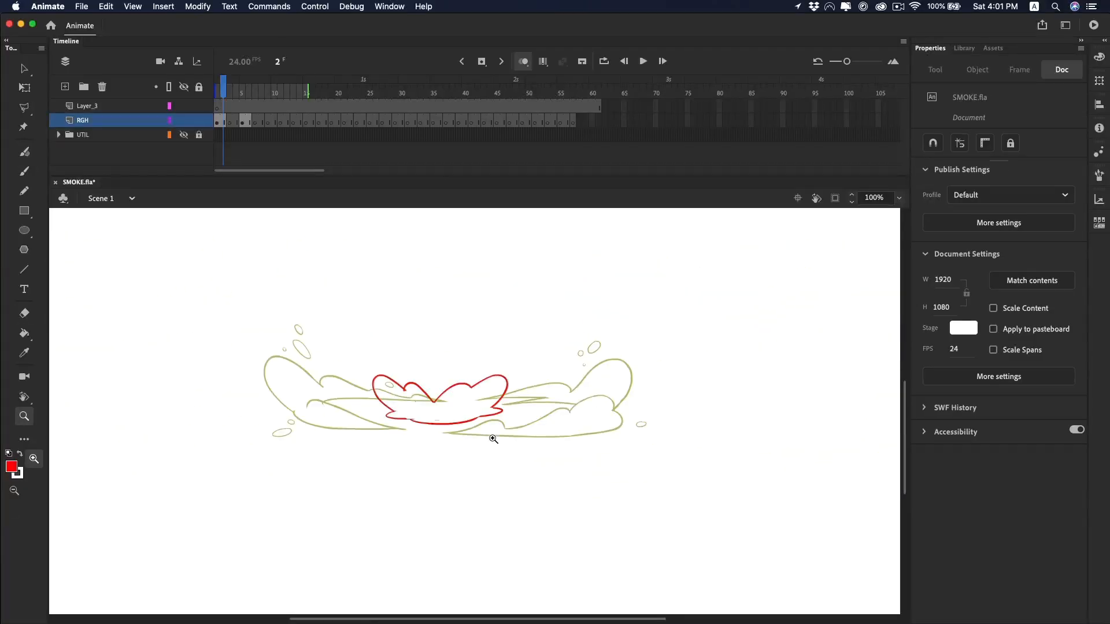
click(498, 408)
drag(532, 424, 686, 479)
key(b)
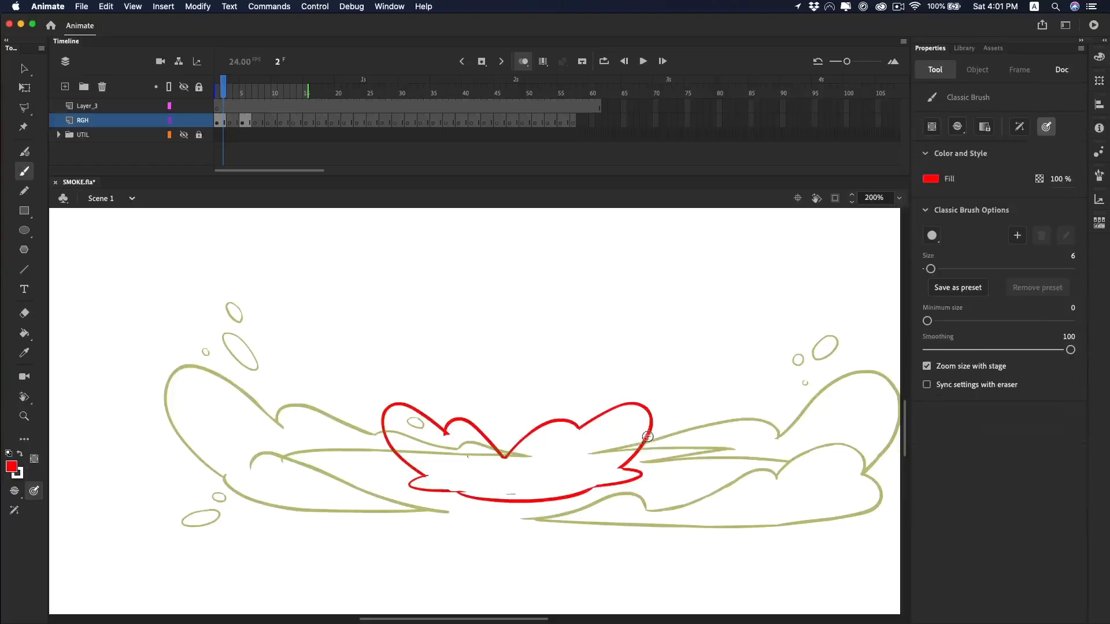
drag(568, 470, 517, 459)
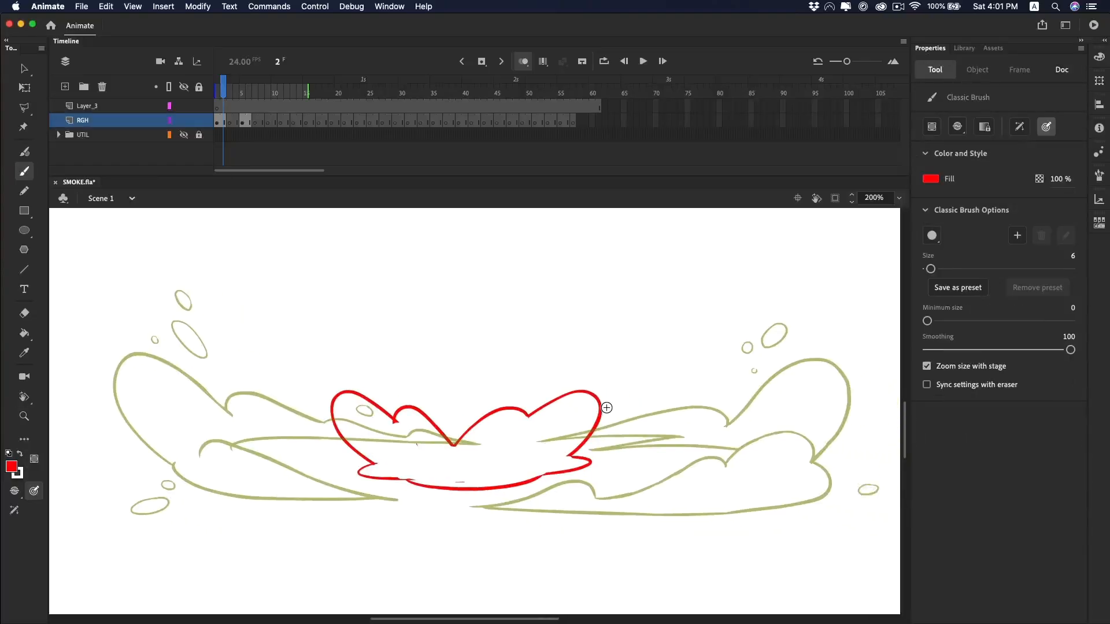
drag(593, 444, 681, 383)
key(super+z)
mouse_move(452, 466)
mouse_down()
mouse_move(572, 439)
mouse_move(736, 366)
mouse_up()
key(super+z)
key(super+z)
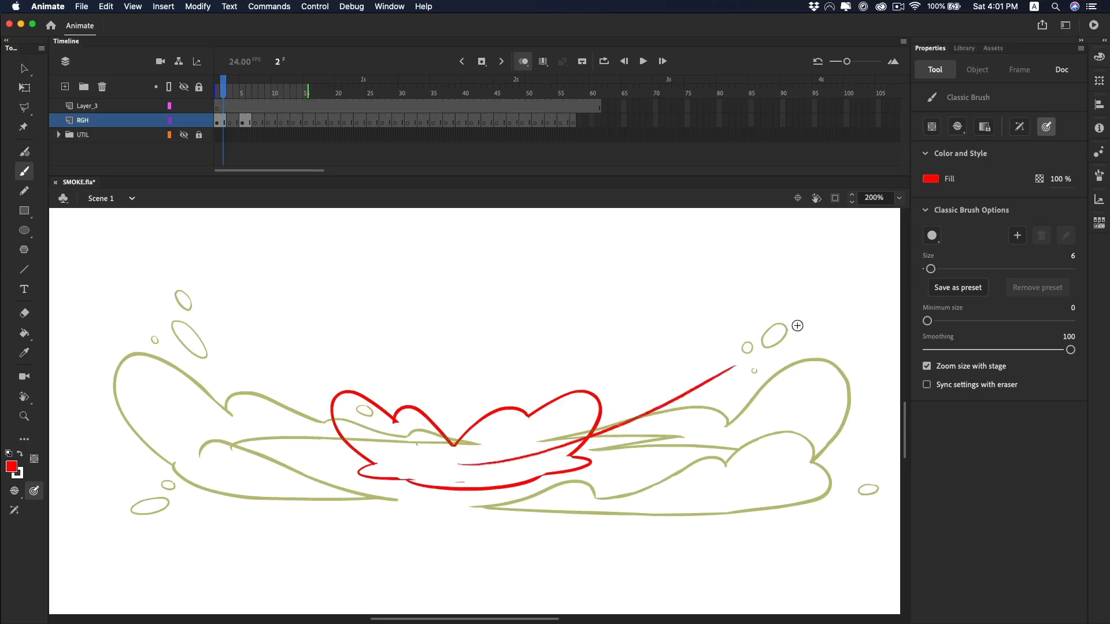
key(super+z)
drag(469, 462, 477, 472)
key(super+z)
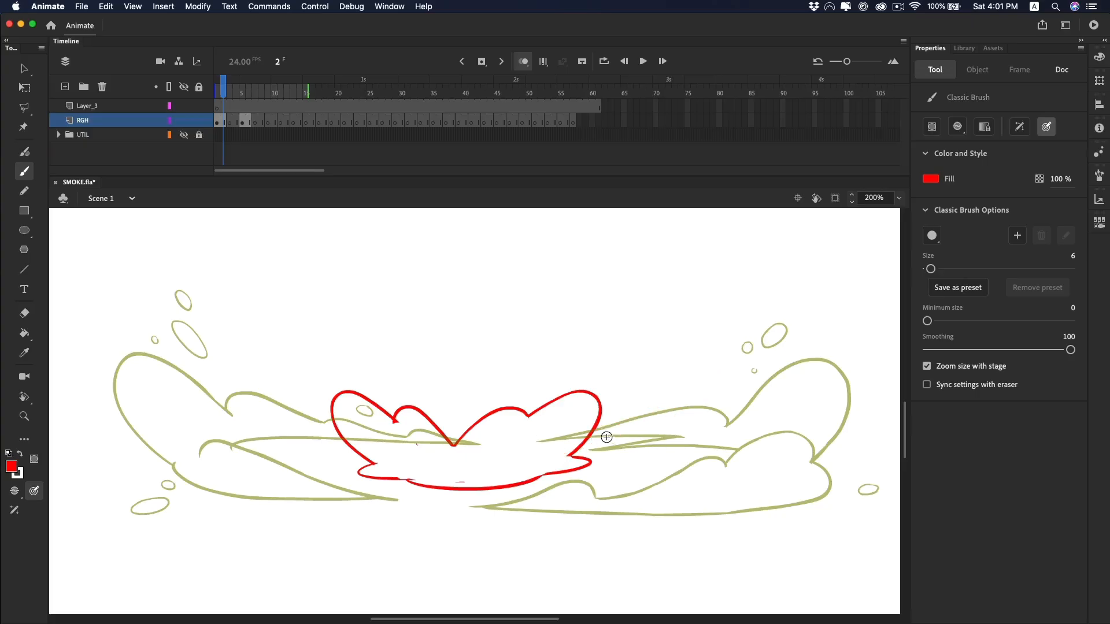
Advance to frame 3 of the RGH layer and sketch a wider flat red ellipse as the base of the smoke.
key(e)
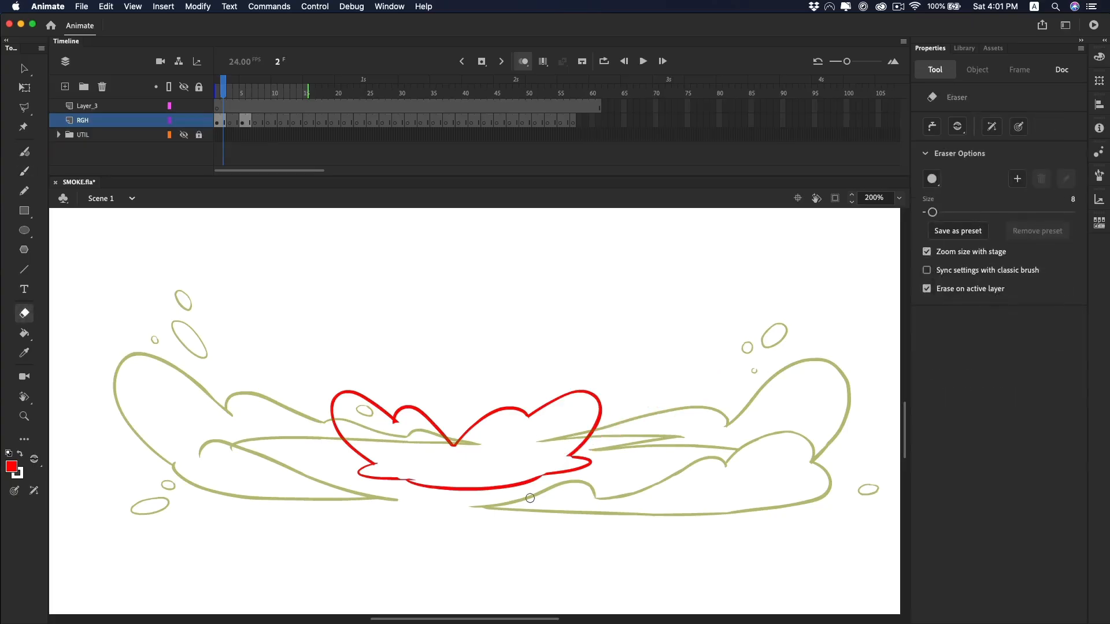
key(period)
key(b)
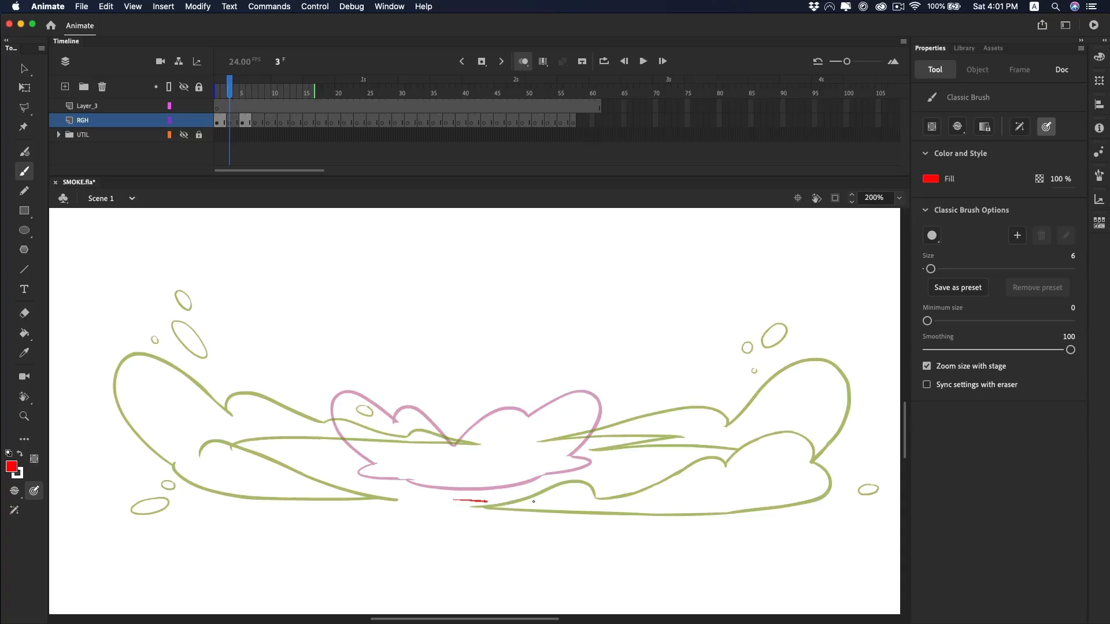
drag(554, 500, 422, 497)
drag(501, 493, 665, 483)
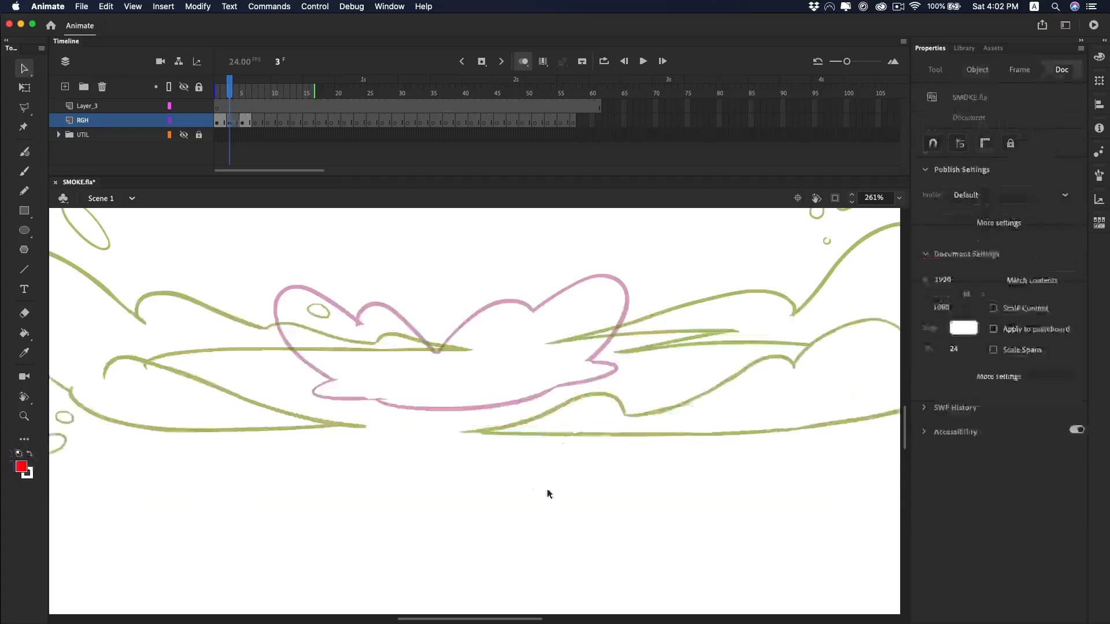
key(b)
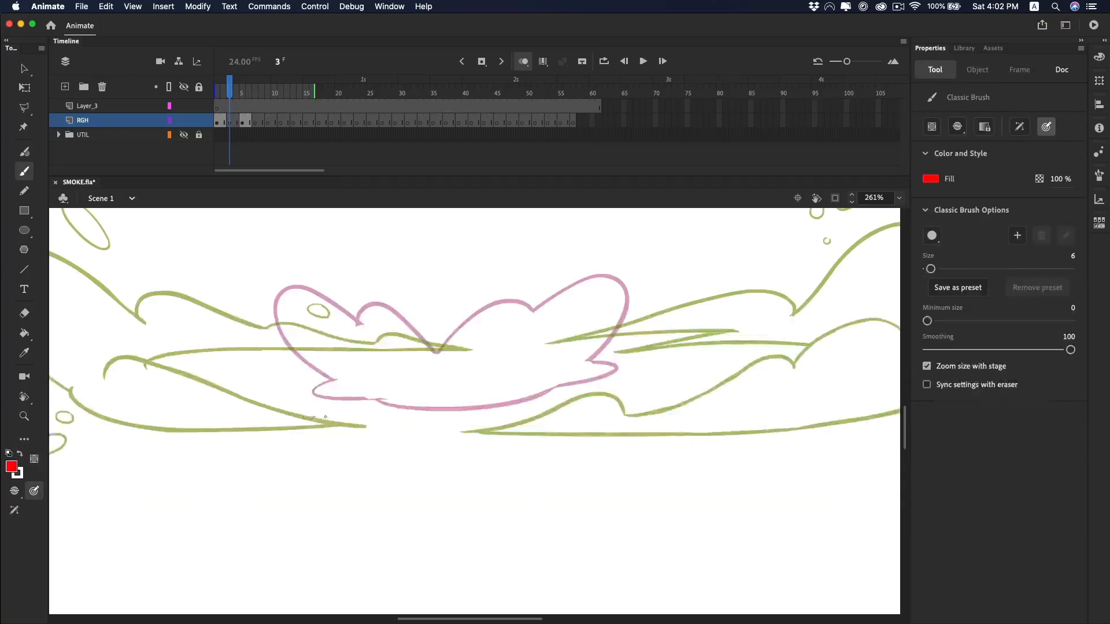
drag(317, 411, 744, 370)
drag(523, 354, 655, 349)
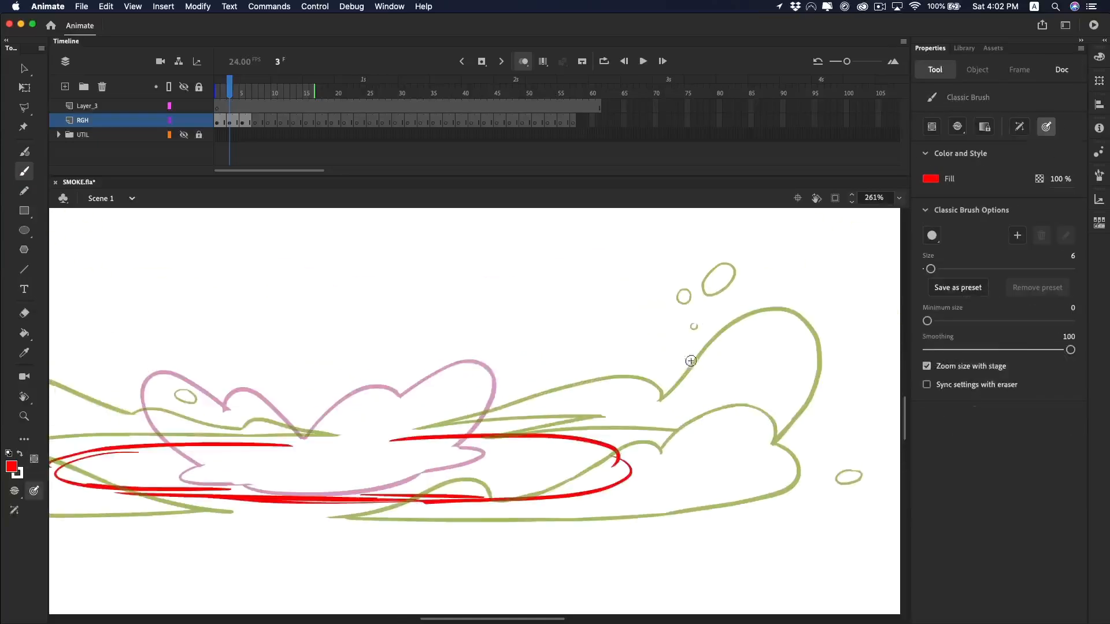
mouse_move(435, 379)
mouse_down()
mouse_move(408, 405)
mouse_move(425, 438)
mouse_up()
mouse_move(454, 435)
mouse_down()
mouse_move(489, 392)
mouse_move(439, 426)
mouse_move(487, 377)
mouse_up()
key(super+z)
key(super+z)
mouse_move(766, 318)
mouse_down()
mouse_move(778, 425)
mouse_move(772, 309)
mouse_up()
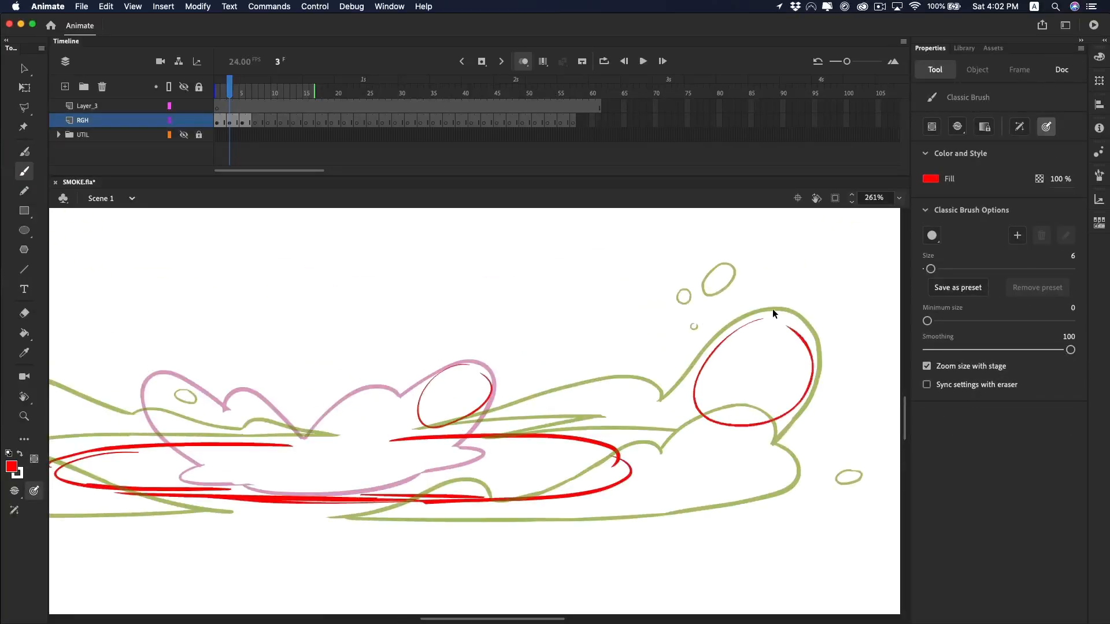
key(super+z)
key(super+z)
Draw the large right plume on frame 3 from the ellipse's end, with a bumped rear edge running back to the centre.
mouse_move(620, 480)
mouse_down()
mouse_move(675, 333)
mouse_move(592, 370)
mouse_up()
key(super+z)
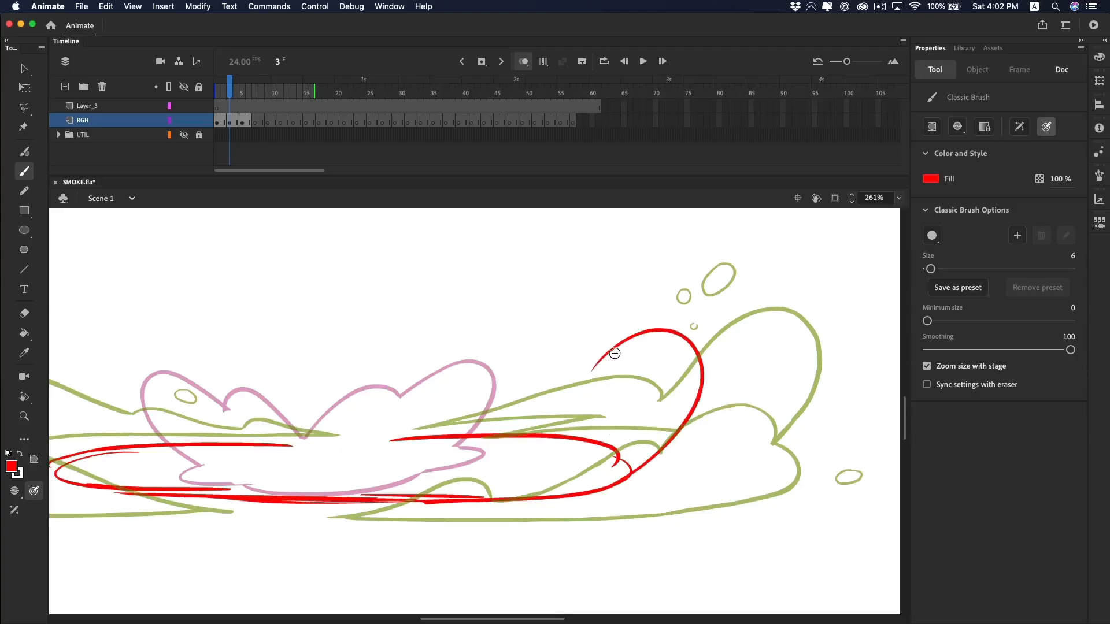
drag(591, 384, 702, 387)
drag(469, 445, 664, 400)
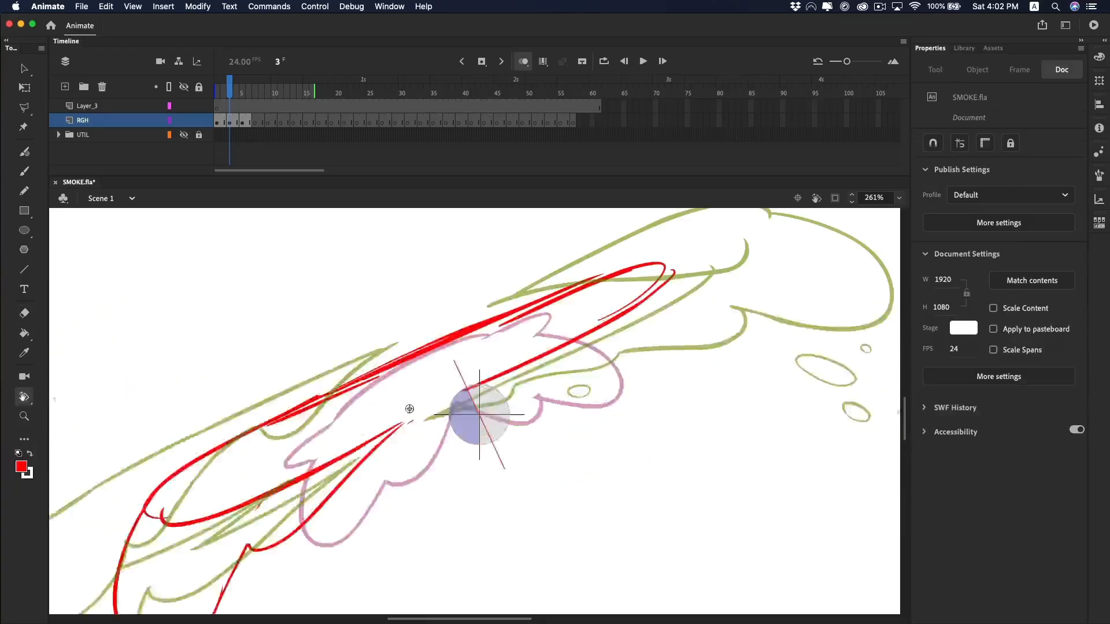
Rotate the stage as needed to draw frame 3's left plume, the rear puffs and the row of front puffs across the ellipse.
drag(409, 409, 544, 440)
drag(159, 371, 397, 406)
key(super+z)
mouse_move(400, 483)
mouse_down()
mouse_move(460, 436)
mouse_move(535, 445)
mouse_up()
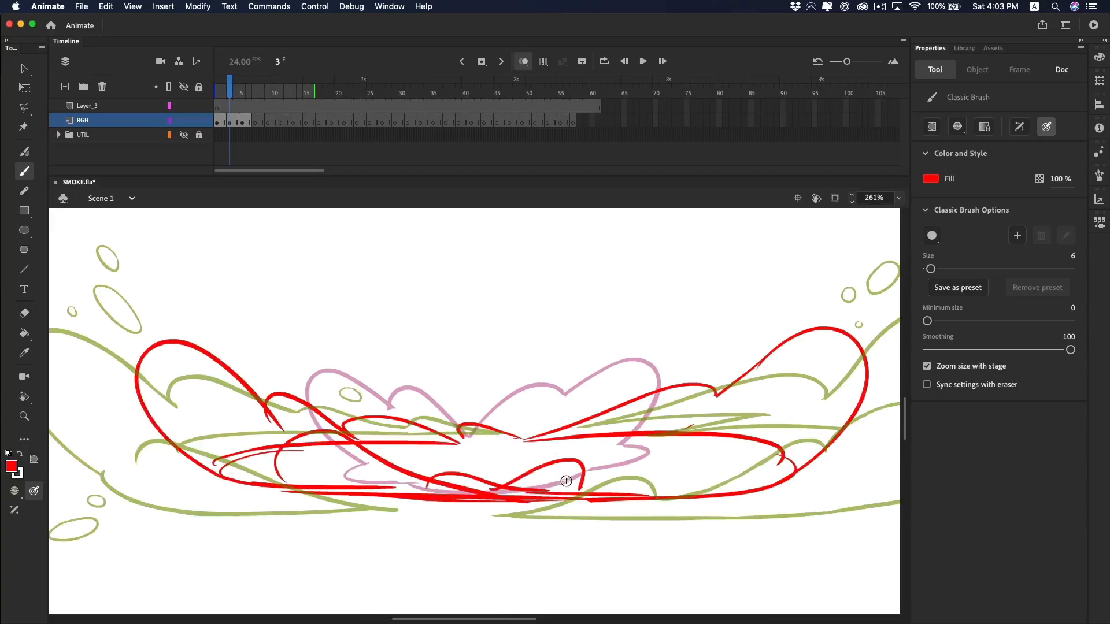
drag(555, 489, 780, 451)
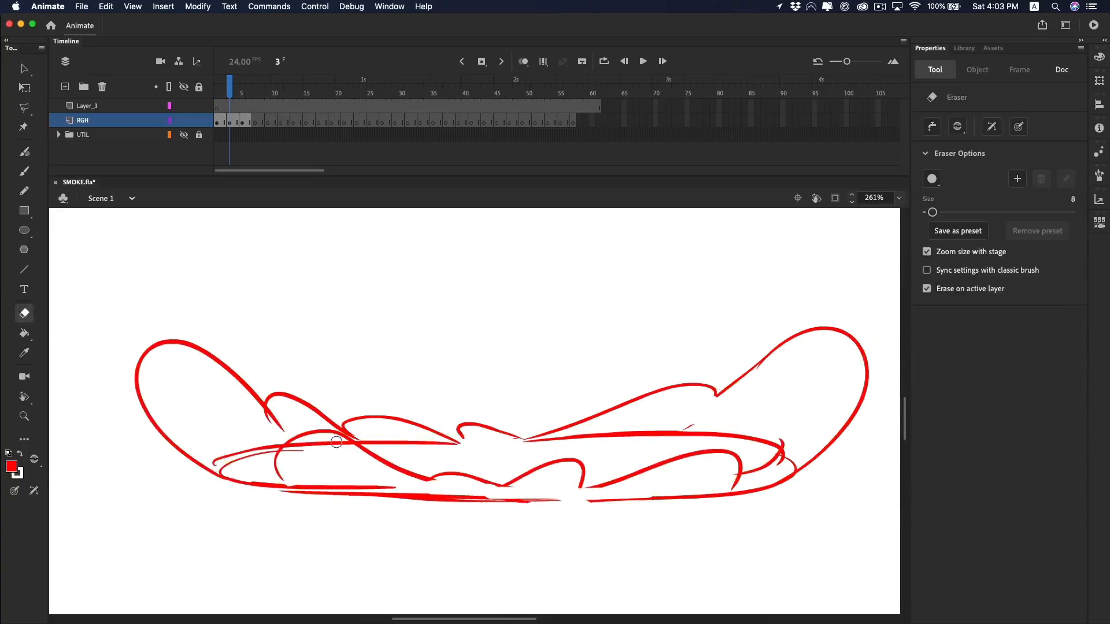
Erase the ellipse guide ends and overlapping lines from the frame 3 smoke drawing on the RGH layer.
key(b)
key(e)
key(super+minus)
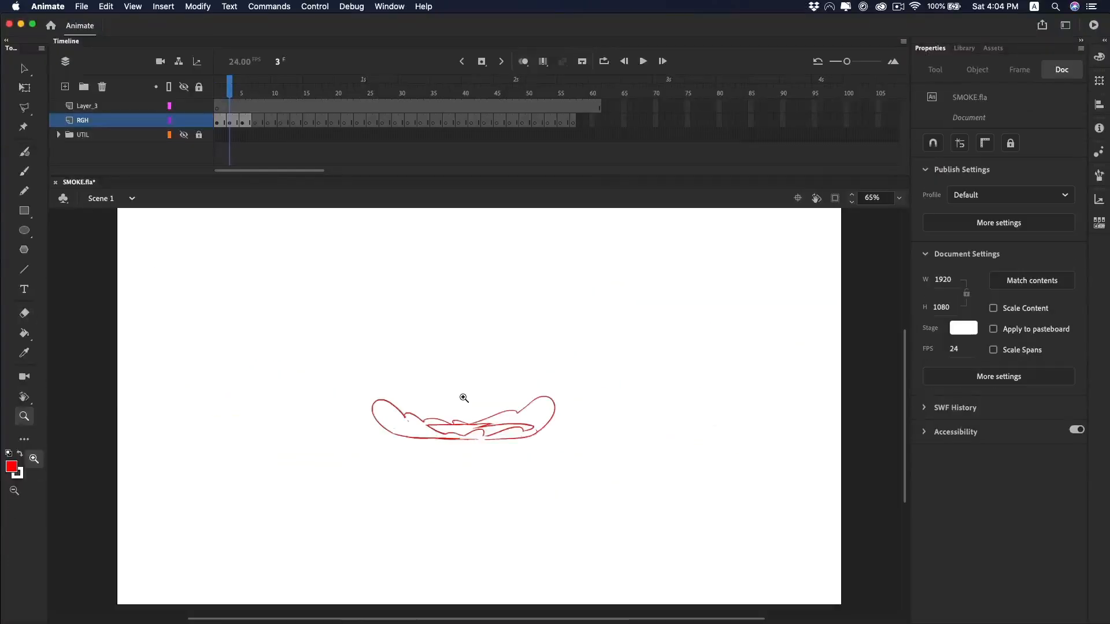
Play the smoke animation repeatedly from the start and step through its first three drawings to check the spread.
key(Return)
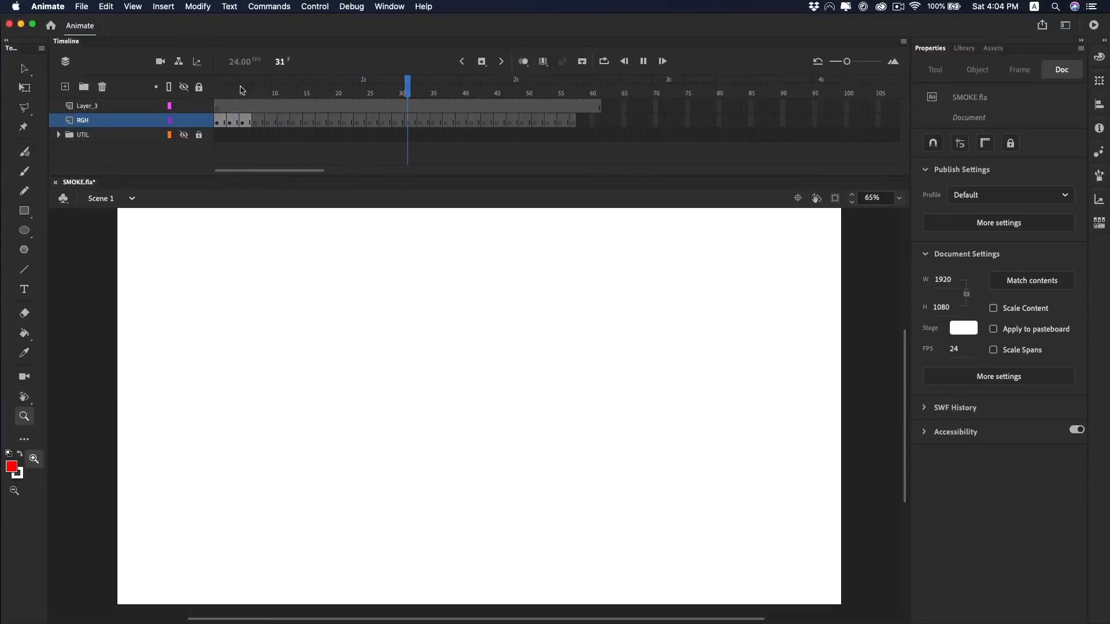
click(231, 93)
click(224, 92)
key(Return)
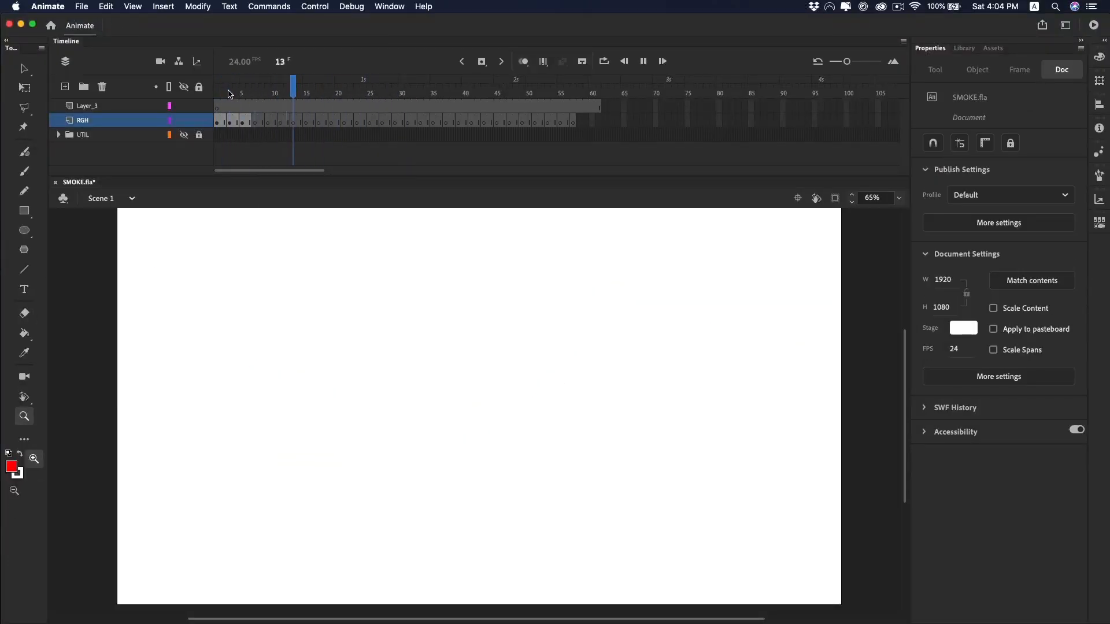
click(222, 93)
key(period)
key(period)
key(period)
key(shift+comma)
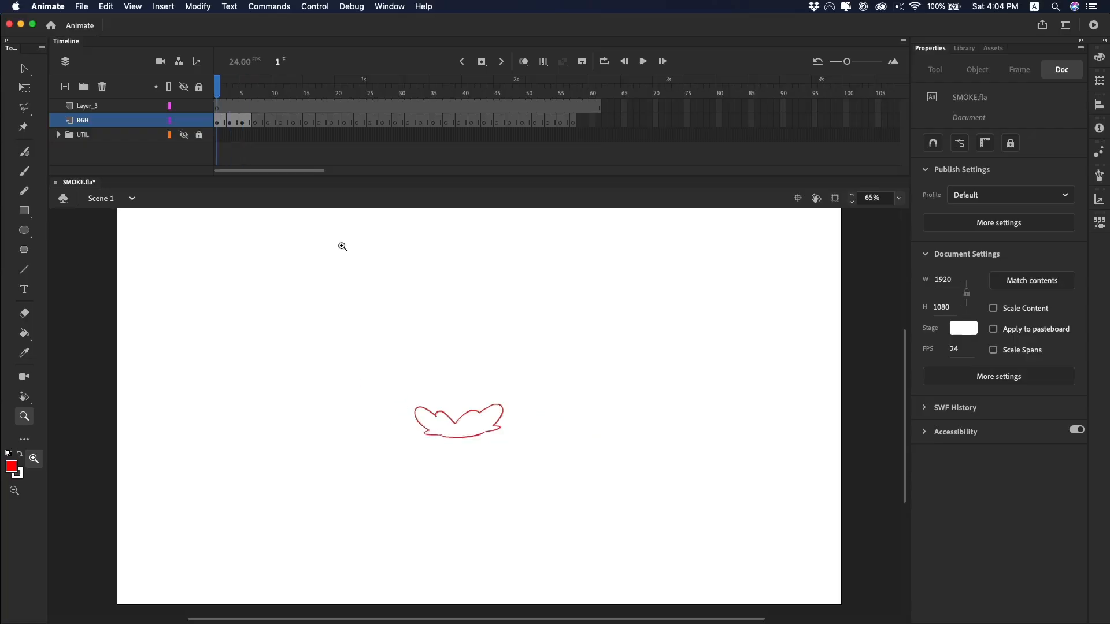
key(Return)
click(229, 93)
click(223, 93)
key(Return)
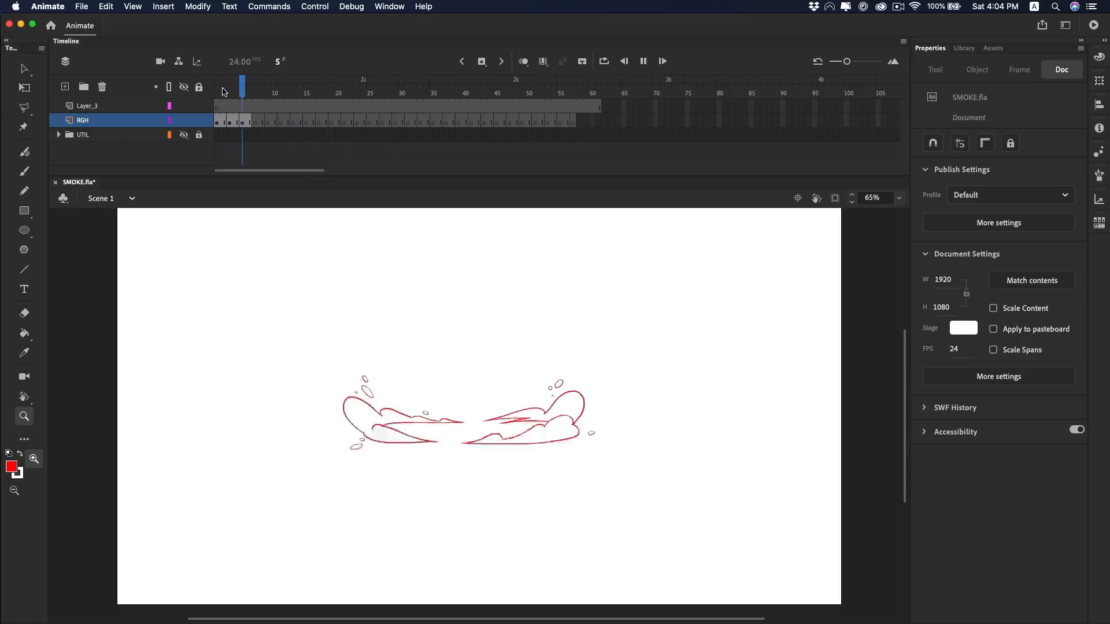
click(223, 92)
key(period)
key(period)
key(period)
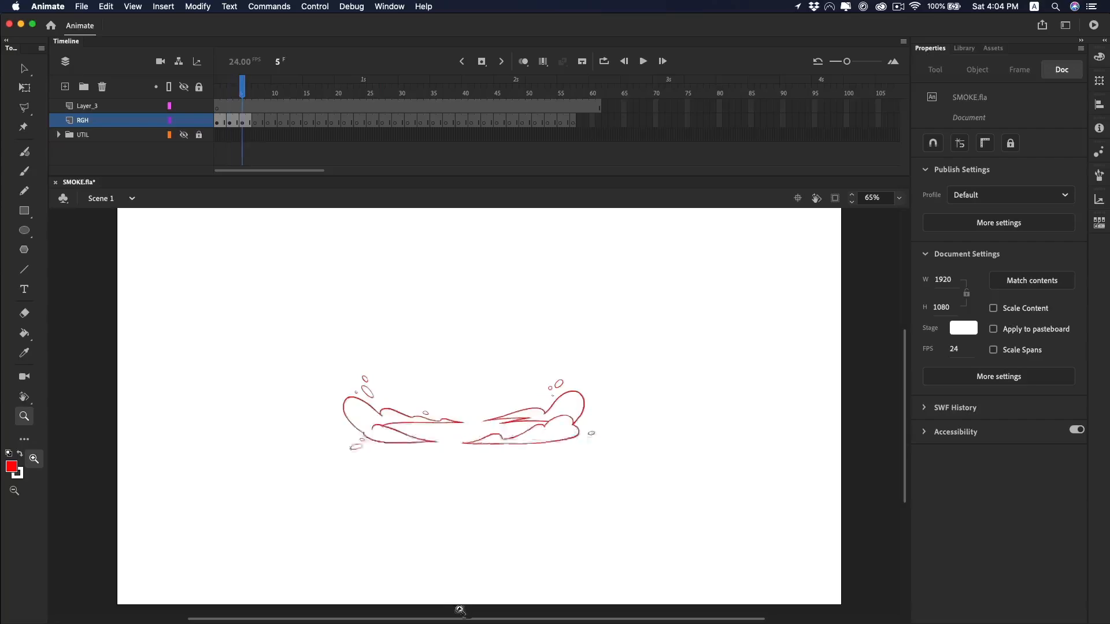
key(shift+comma)
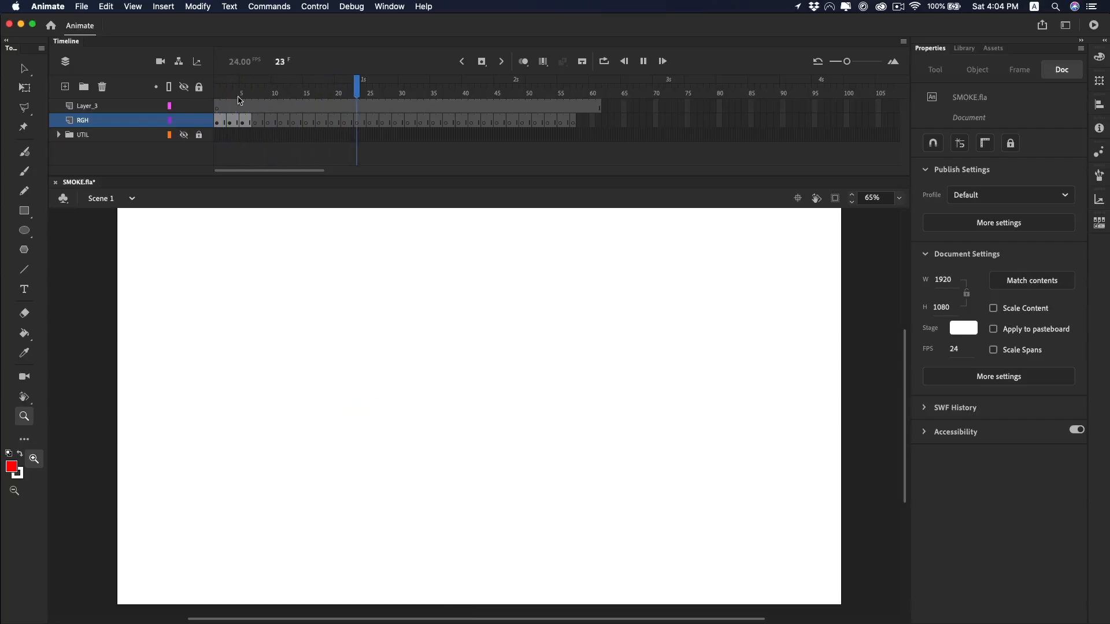
click(218, 96)
mouse_move(219, 98)
mouse_down()
mouse_move(310, 93)
mouse_move(230, 90)
mouse_up()
key(period)
key(period)
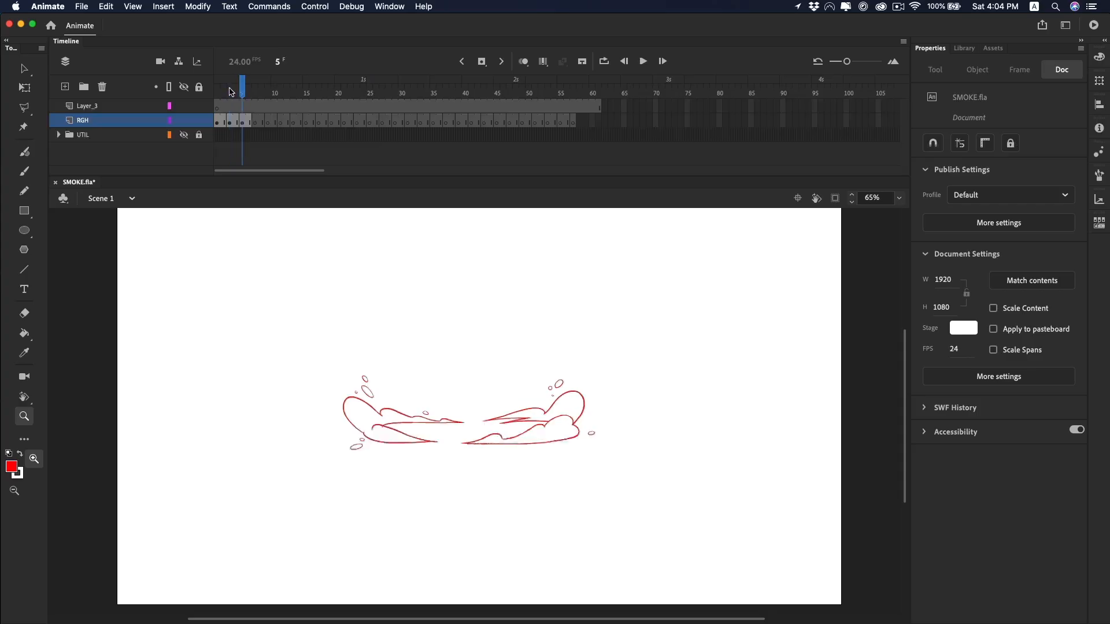
Flip between the drawings on frames 1, 3 and 5 to compare their shapes, with onion skinning on and off.
key(alt+shift+o)
click(460, 431)
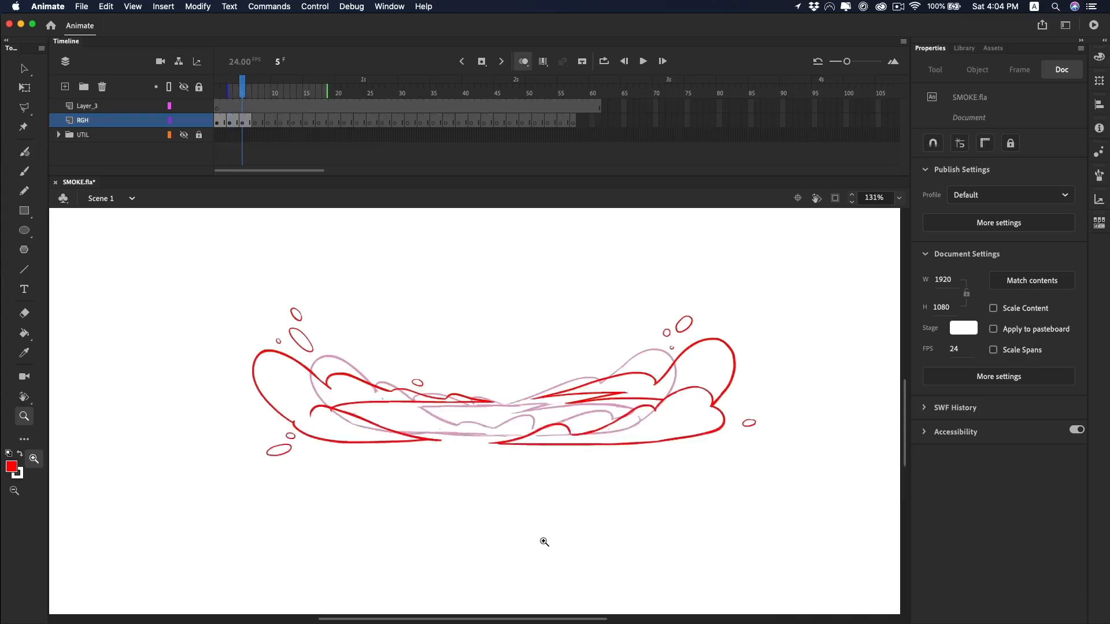
key(alt+shift+o)
key(comma)
key(comma)
key(comma)
key(comma)
key(period)
key(period)
key(period)
key(period)
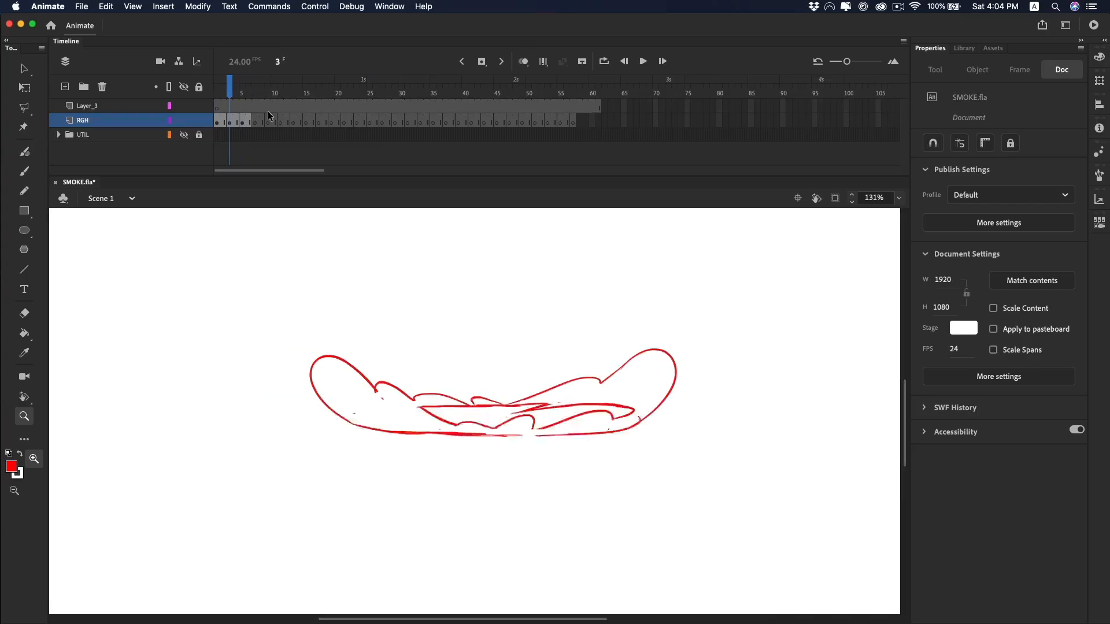
key(period)
key(period)
key(comma)
key(comma)
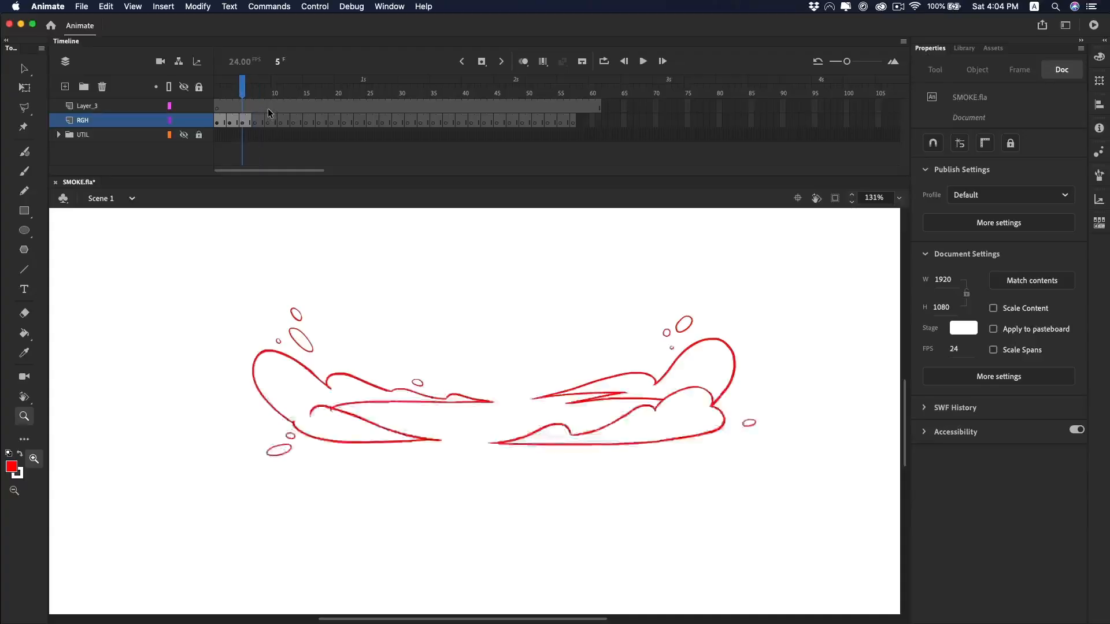
key(period)
key(period)
Turn on onion skinning and extend its range back so the frame 1 drawing also shows from frame 5.
key(alt+shift+o)
key(comma)
key(comma)
key(comma)
key(comma)
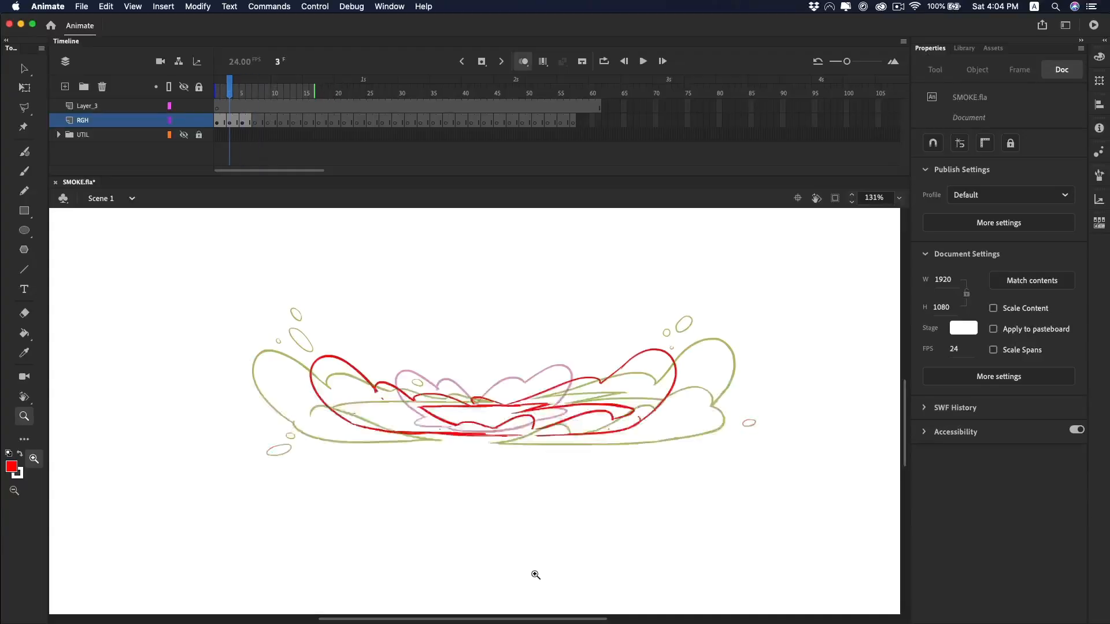
key(period)
key(period)
key(comma)
key(comma)
key(period)
key(period)
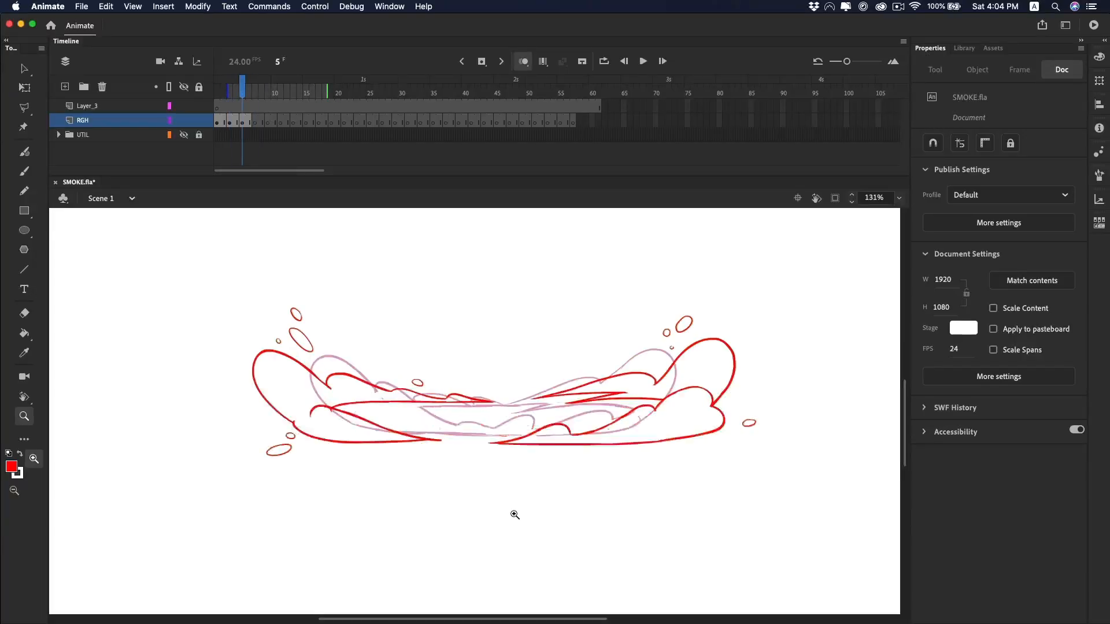
drag(227, 89, 223, 88)
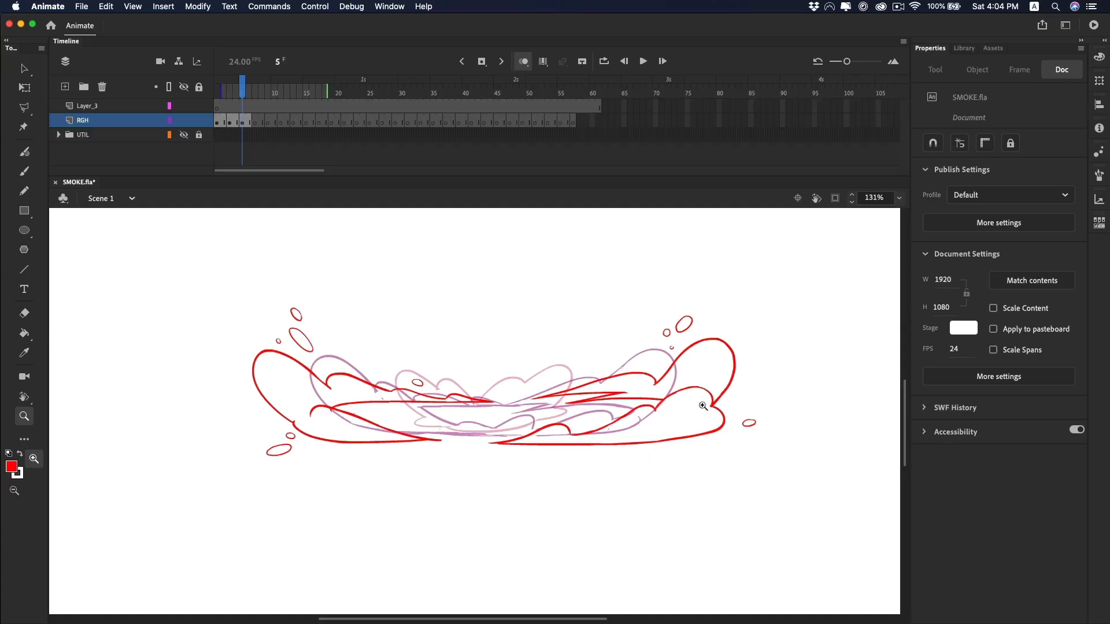
Advance to frame 7 and draw the right cloud's base curve just outside the onion-skinned frame 5 outline.
key(period)
key(period)
click(558, 429)
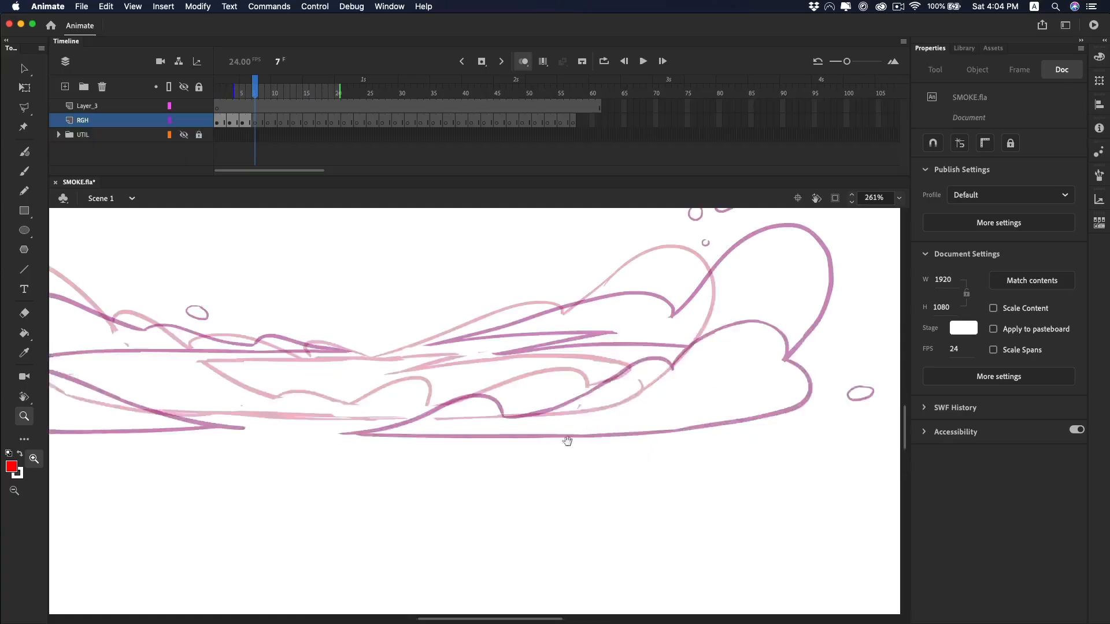
drag(576, 448, 491, 475)
key(b)
drag(322, 481, 724, 459)
key(super+z)
drag(549, 481, 724, 445)
key(super+z)
mouse_move(580, 477)
mouse_down()
mouse_move(637, 472)
mouse_move(738, 406)
mouse_up()
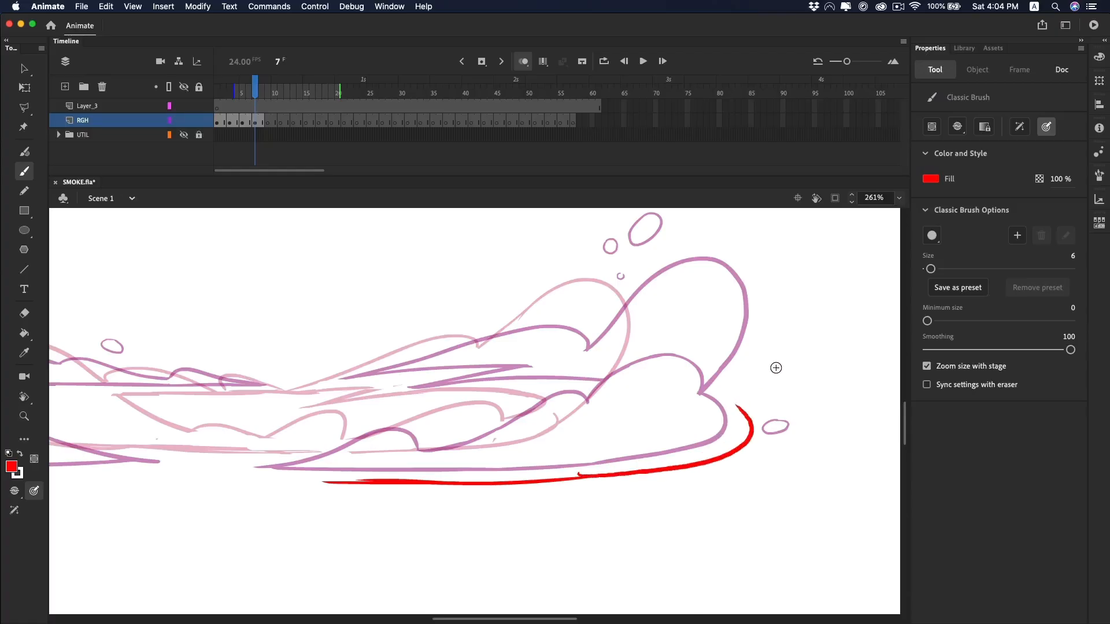
Draw the tall right plume on frame 7 slightly outside the previous one, redrawing it until its curve is smooth.
scroll(706, 381, right, 4)
scroll(705, 382, up, 3)
drag(523, 405, 577, 365)
key(super+z)
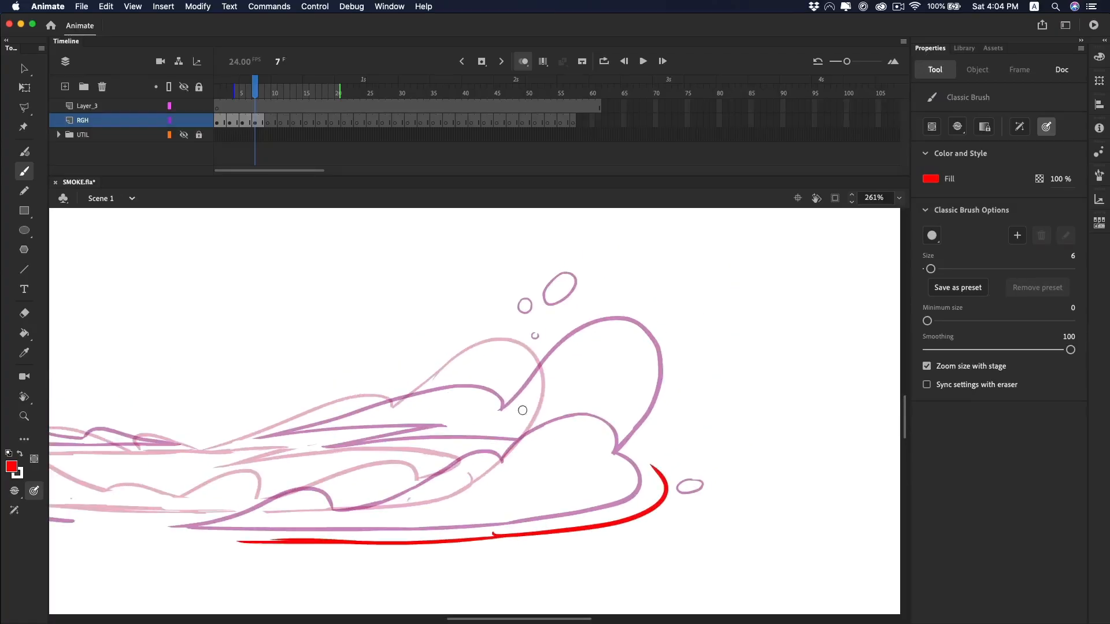
mouse_move(512, 420)
mouse_down()
mouse_move(565, 378)
mouse_move(658, 333)
mouse_up()
key(super+z)
mouse_move(513, 418)
mouse_down()
mouse_move(619, 322)
mouse_move(536, 408)
mouse_move(667, 373)
mouse_up()
key(super+z)
key(super+z)
mouse_move(643, 466)
mouse_down()
mouse_move(661, 444)
mouse_move(677, 335)
mouse_move(595, 328)
mouse_move(539, 406)
mouse_move(621, 305)
mouse_move(681, 374)
mouse_move(645, 461)
mouse_move(679, 377)
mouse_move(608, 312)
mouse_move(523, 411)
mouse_up()
key(super+z)
key(super+z)
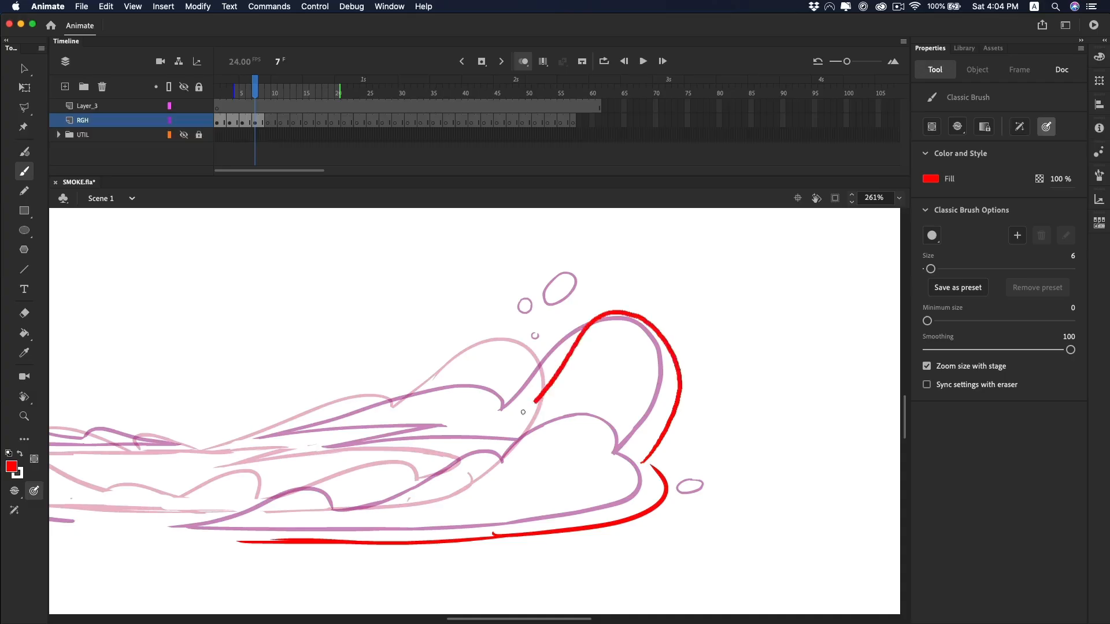
key(super+z)
mouse_move(638, 462)
mouse_down()
mouse_move(678, 371)
mouse_move(590, 351)
mouse_move(529, 411)
mouse_up()
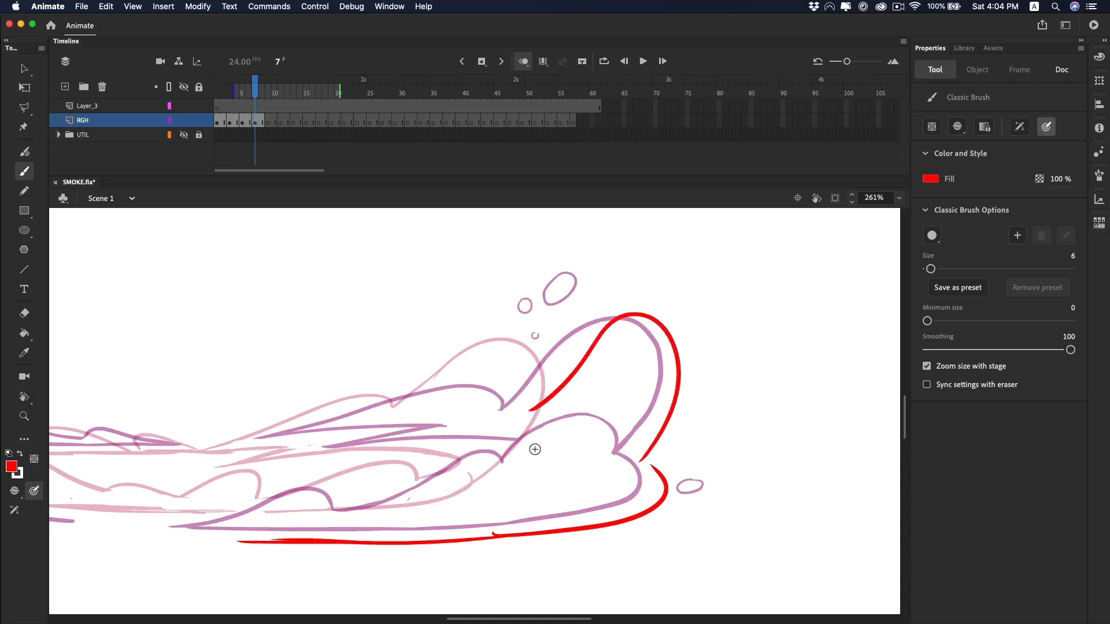
Draw the rear bump running from frame 7's right plume towards the centre, with a tapering stroke beneath its inner end.
drag(512, 446, 608, 459)
mouse_move(688, 315)
mouse_down()
mouse_move(589, 422)
mouse_move(590, 401)
mouse_move(658, 427)
mouse_move(664, 413)
mouse_move(583, 436)
mouse_up()
key(super+z)
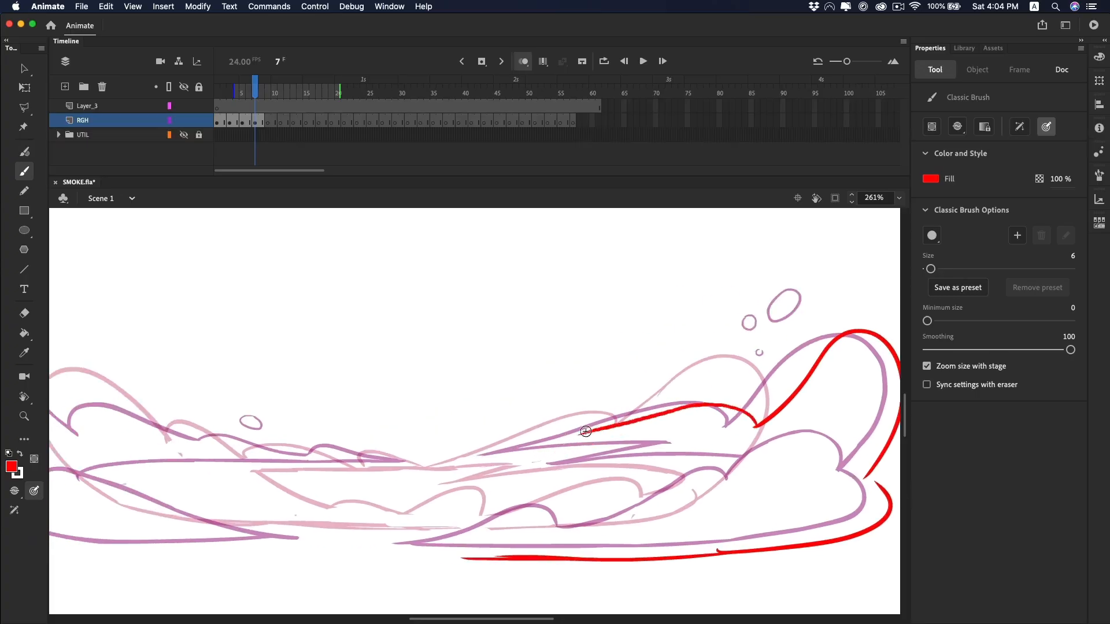
key(super+z)
mouse_move(756, 427)
mouse_down()
mouse_move(740, 408)
mouse_move(559, 445)
mouse_move(670, 438)
mouse_up()
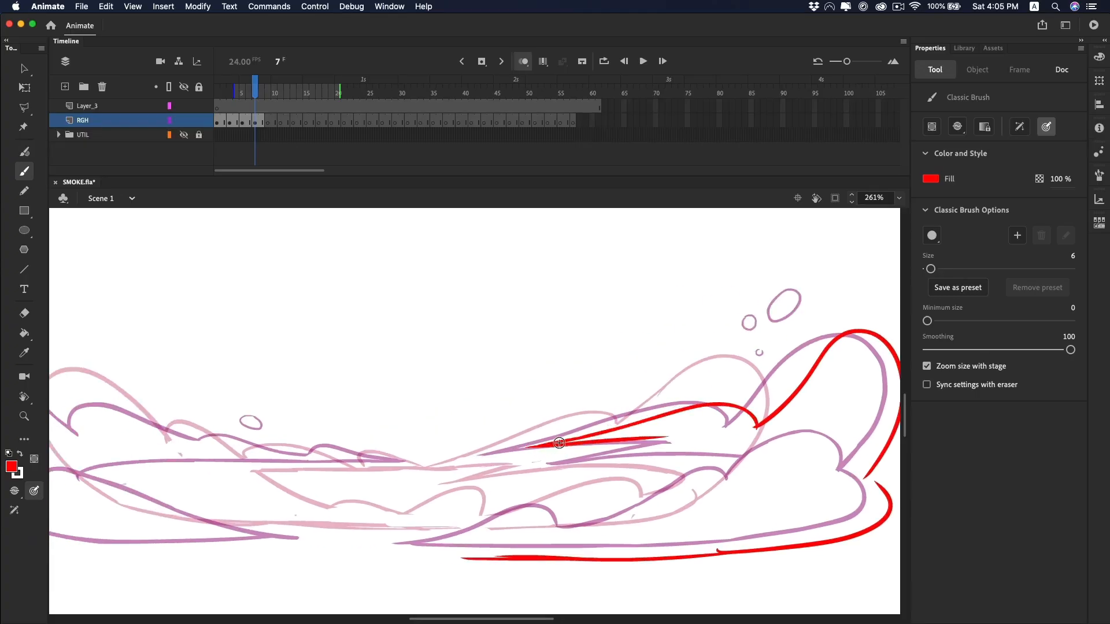
drag(562, 442, 685, 439)
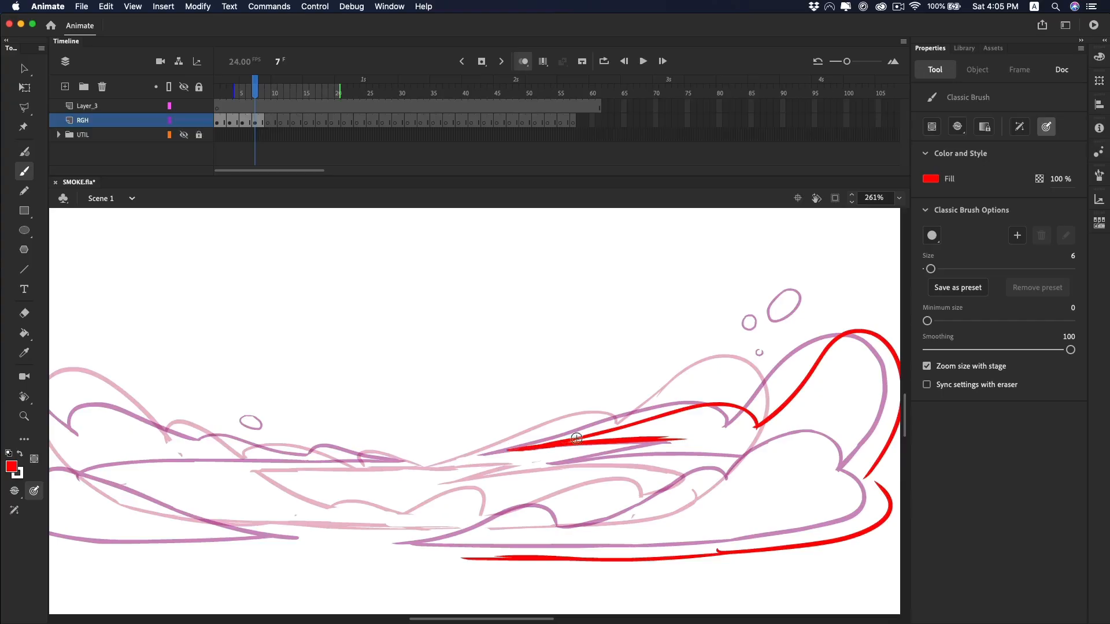
Draw the inner rear edge line beneath the rear bump on frame 7's right cloud.
key(z)
scroll(470, 431, down, 3)
scroll(658, 468, up, 3)
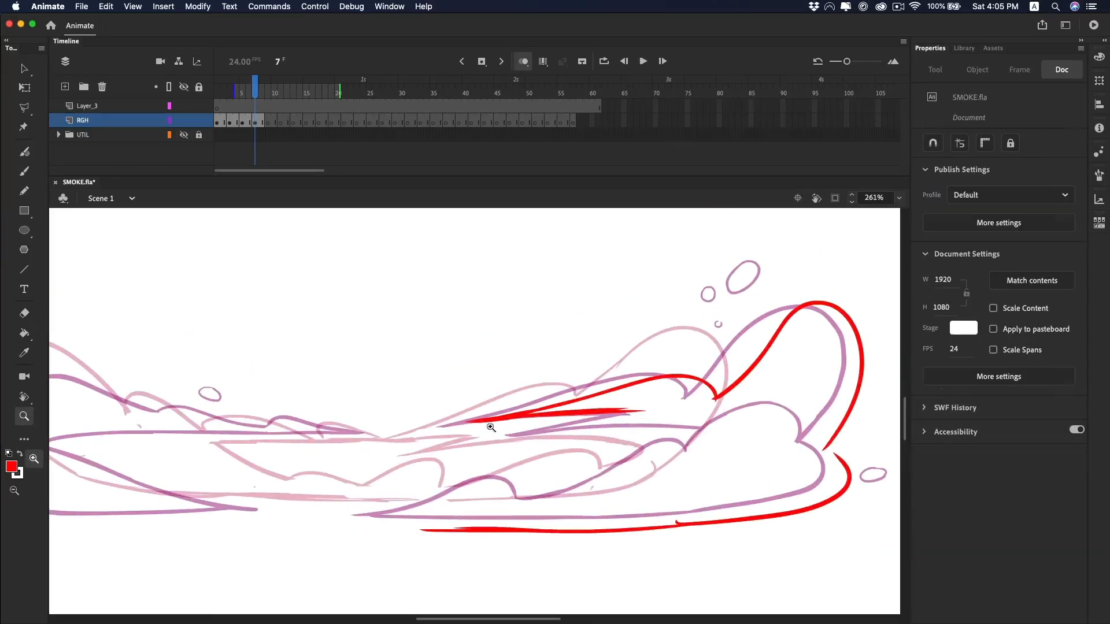
key(b)
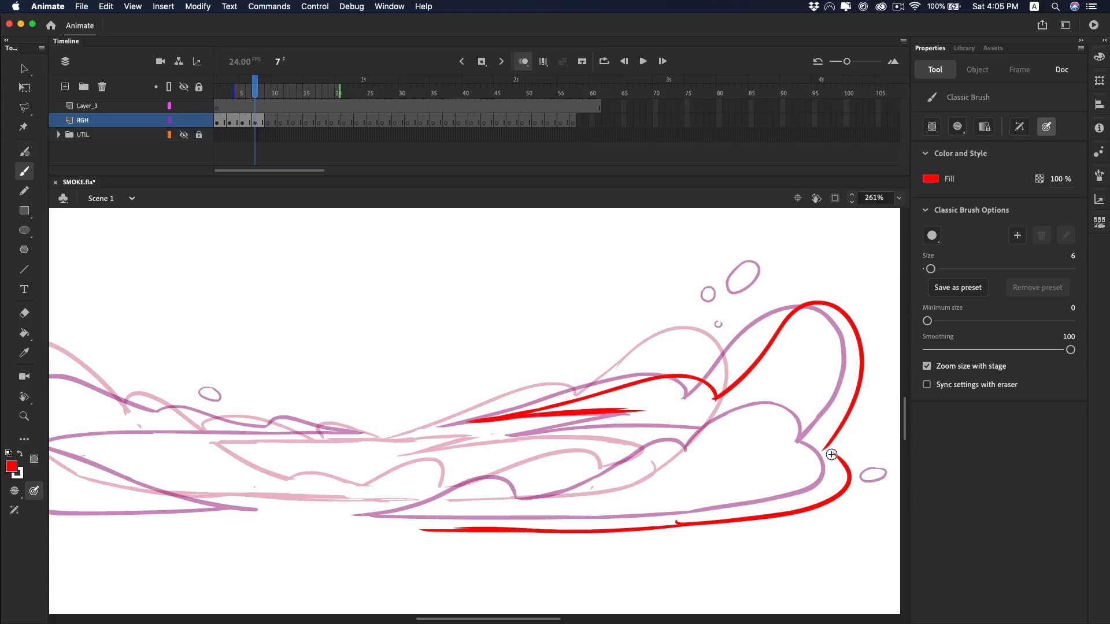
scroll(760, 432, right, 2)
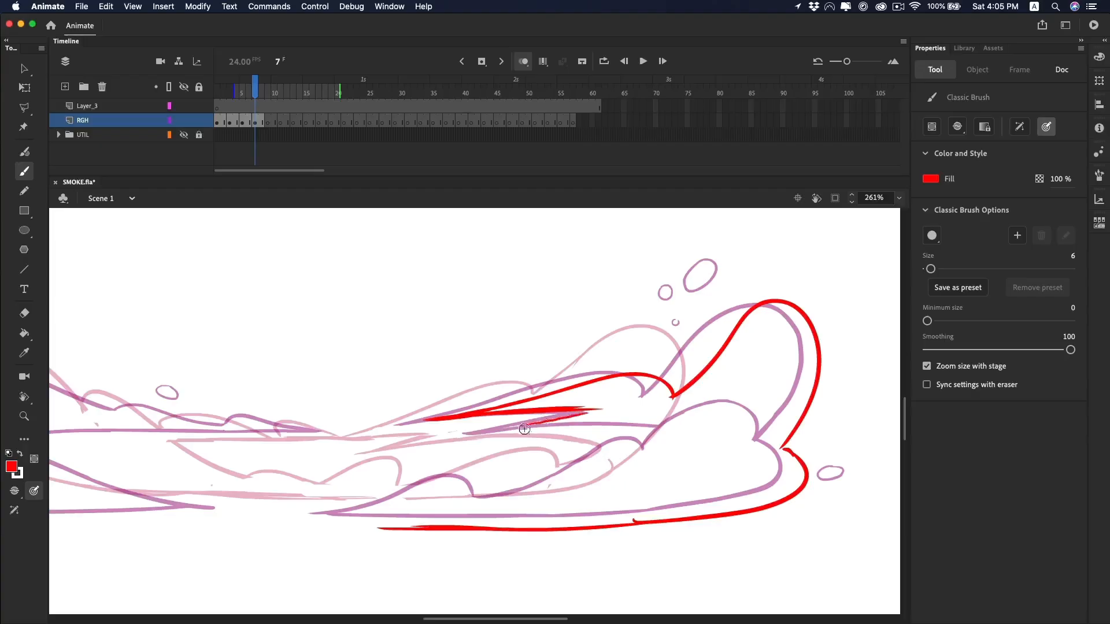
key(super+z)
mouse_move(590, 412)
mouse_down()
mouse_move(519, 422)
mouse_move(687, 417)
mouse_move(605, 454)
mouse_up()
key(super+z)
key(super+z)
Draw the row of front puffs on frame 7's right cloud, descending from the plume towards the centre.
drag(666, 437, 484, 501)
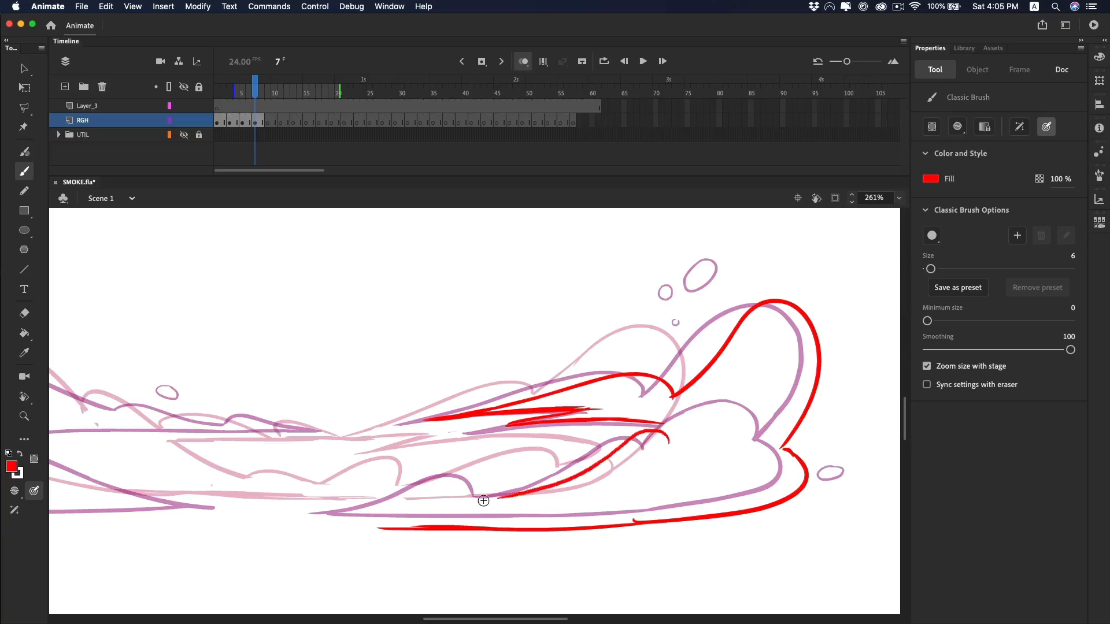
key(super+z)
drag(664, 439, 478, 493)
key(super+z)
drag(664, 443, 497, 489)
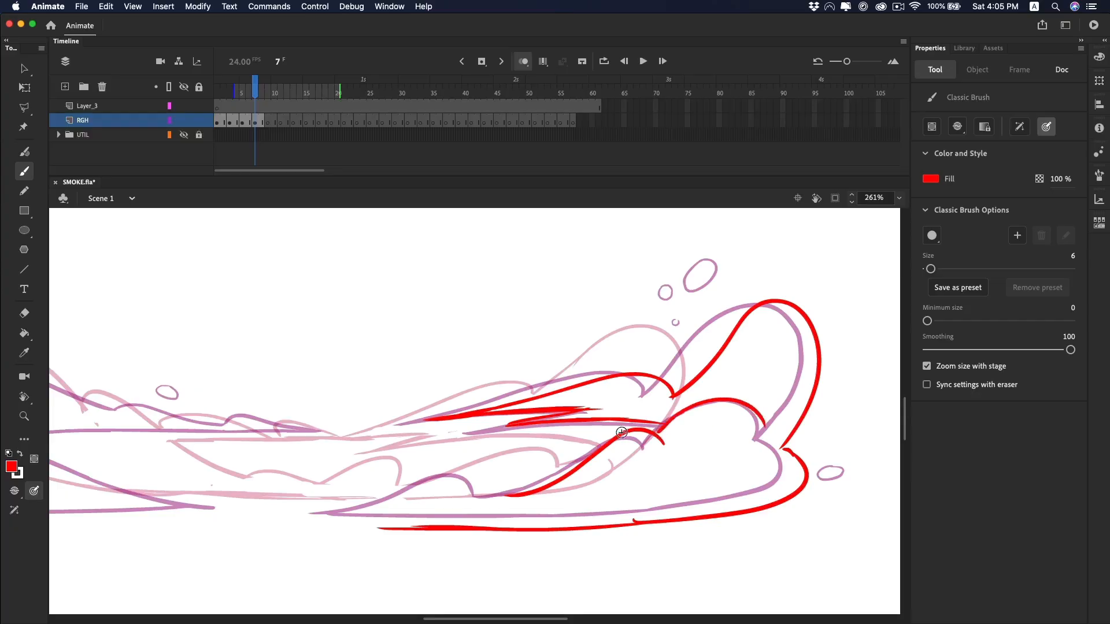
super+click(462, 468)
drag(565, 467, 396, 481)
Check the whole frame 7 drawing against the next frame, switching onion skinning off and back on.
key(z)
alt+click(434, 523)
alt+click(566, 383)
click(523, 61)
mouse_move(255, 90)
mouse_down()
mouse_move(217, 89)
mouse_move(268, 93)
mouse_up()
click(523, 62)
Draw frame 7's left side over the onion skin: tall plume, rear bumps, front puff, inner edge and base curve.
click(245, 384)
key(b)
drag(313, 466, 577, 486)
drag(328, 431, 546, 480)
mouse_move(316, 462)
mouse_down()
mouse_move(391, 399)
mouse_move(631, 405)
mouse_up()
key(super+z)
drag(579, 397, 691, 406)
drag(673, 407, 398, 419)
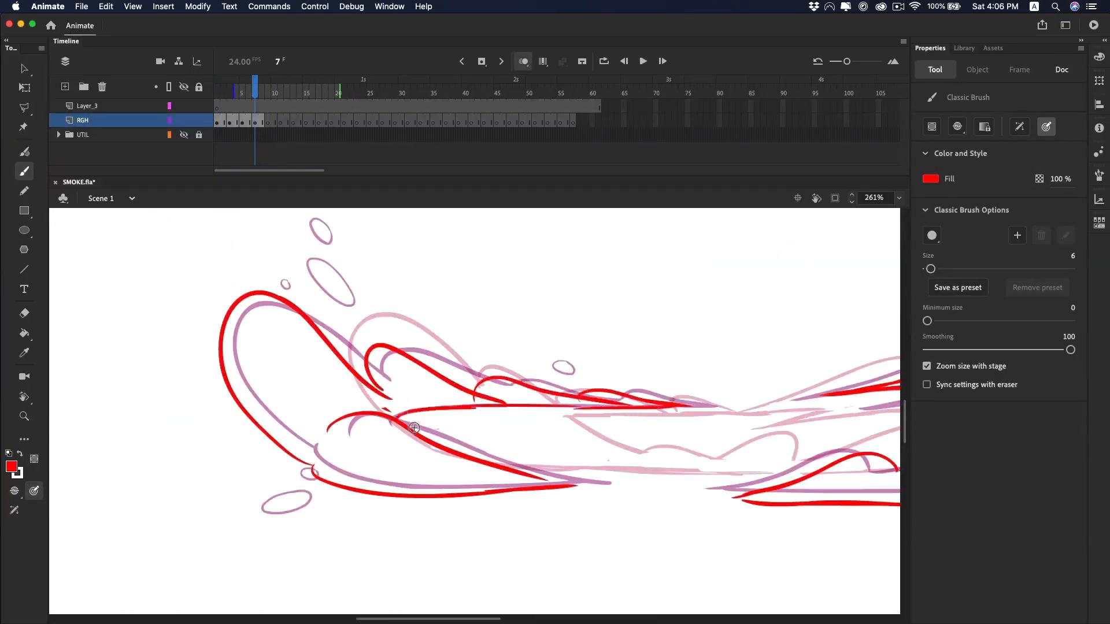
Turn off onion skinning, play the animation and step through frames 1 to 7 to check the smoke's motion.
key(z)
alt+click(409, 449)
key(alt+shift+o)
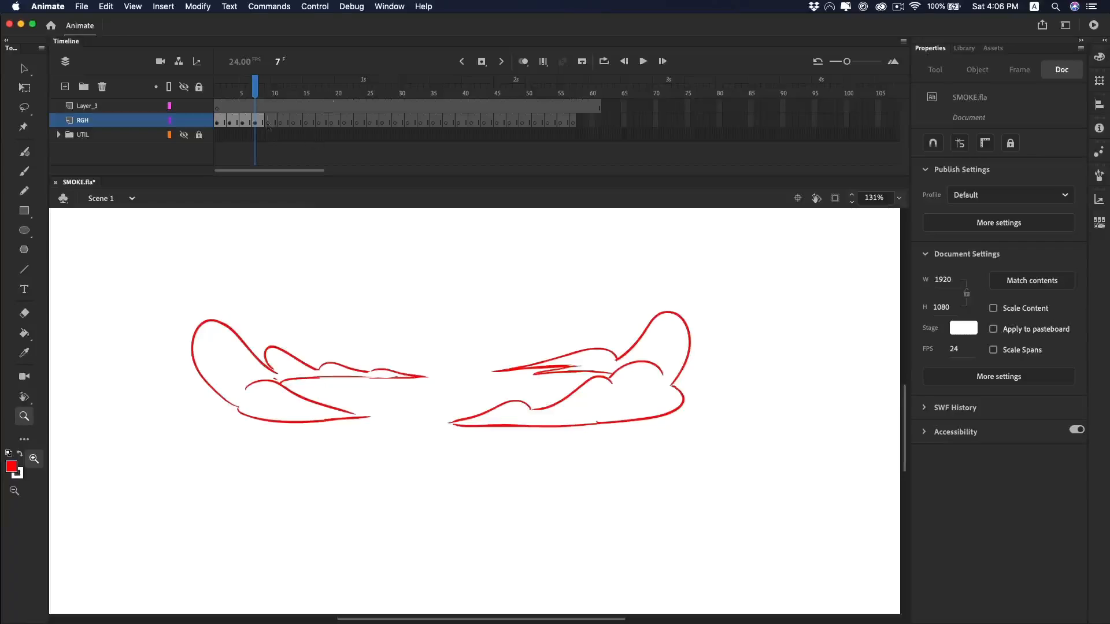
key(Return)
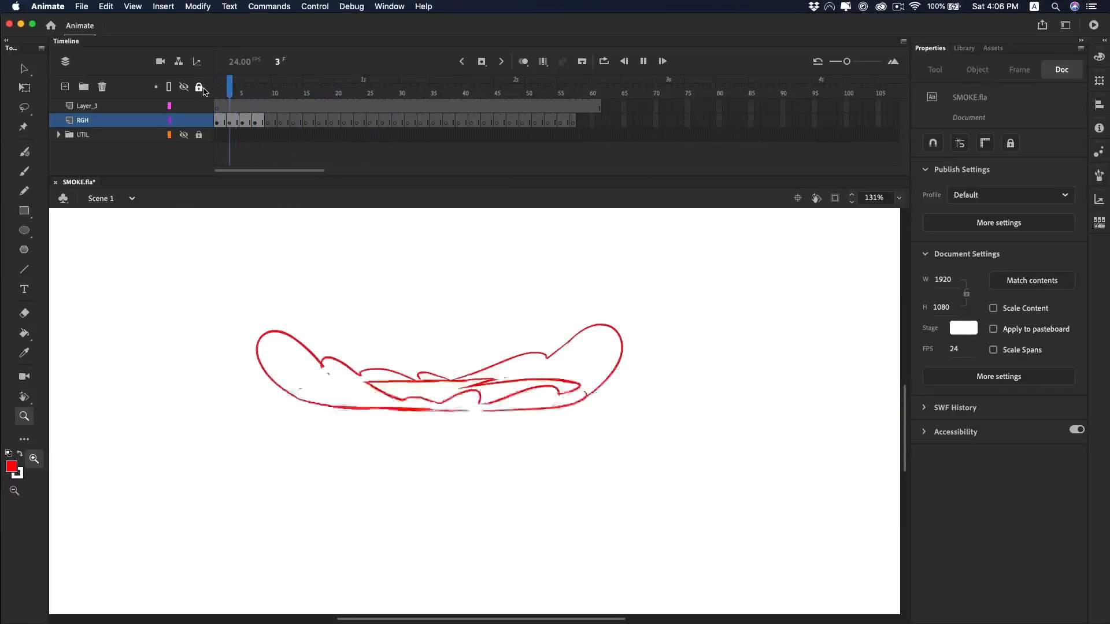
alt+click(538, 379)
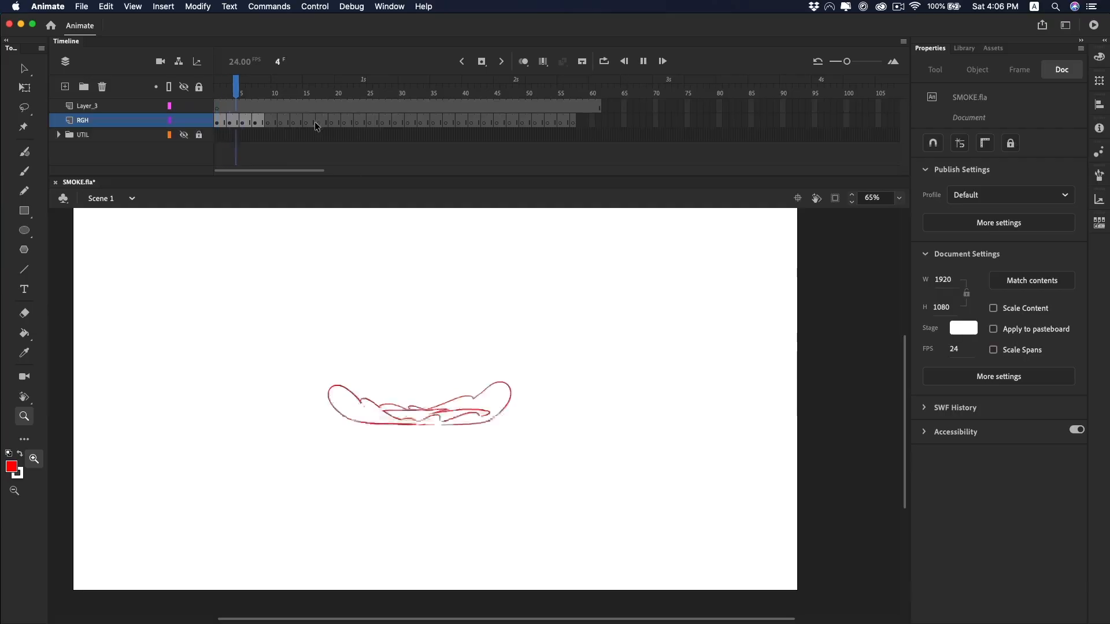
key(Return)
click(216, 91)
key(period)
key(period)
key(period)
key(period)
key(period)
key(period)
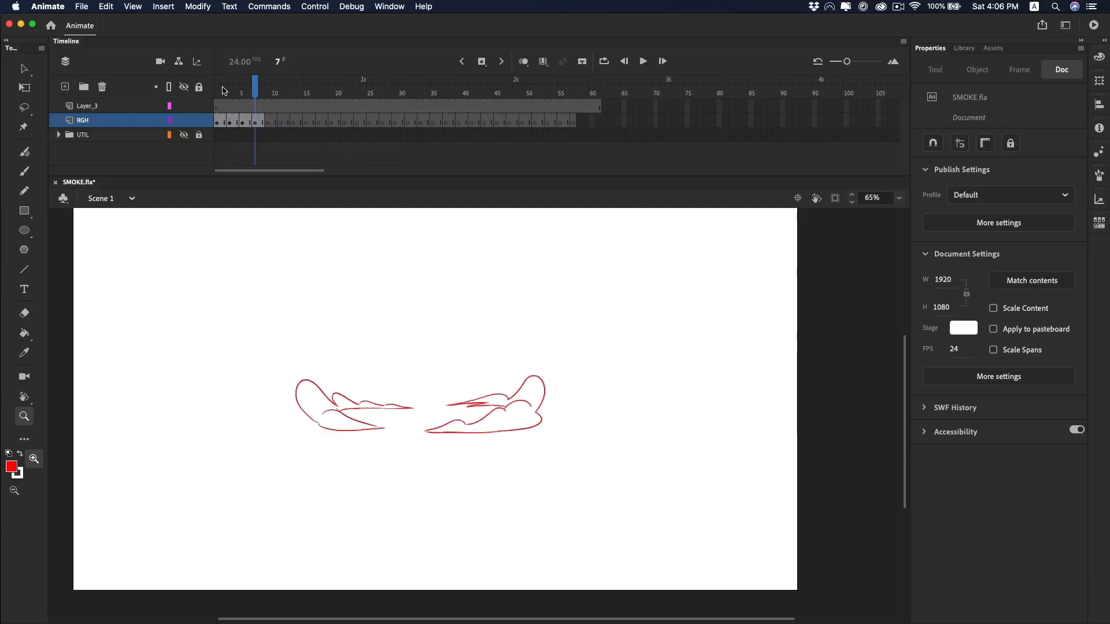
key(comma)
key(comma)
drag(229, 91, 191, 91)
key(Return)
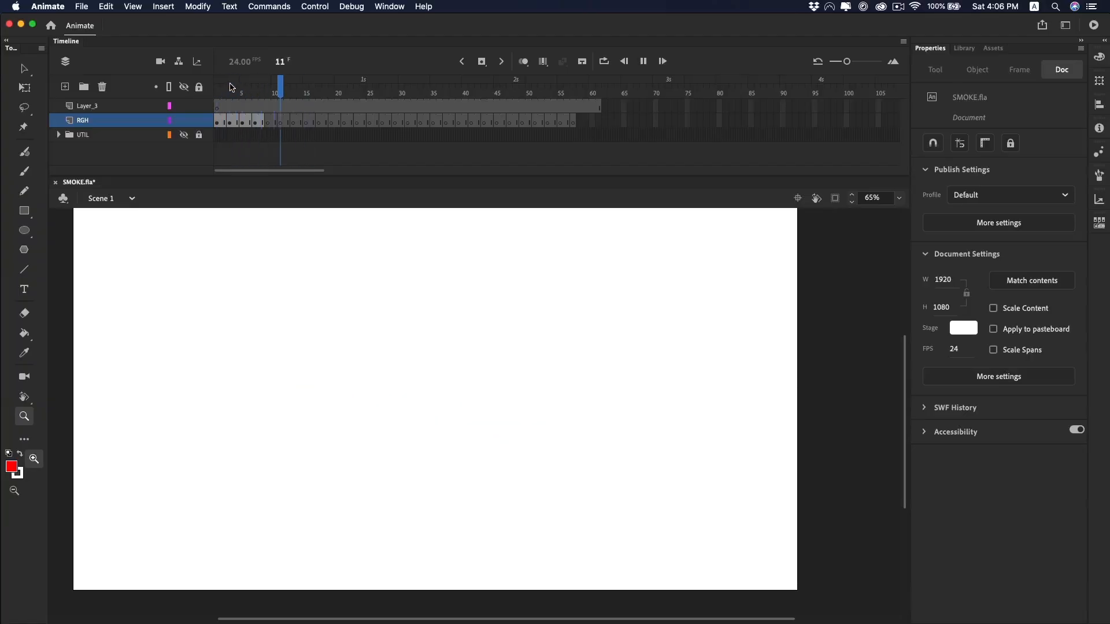
click(242, 119)
key(period)
key(period)
key(period)
key(period)
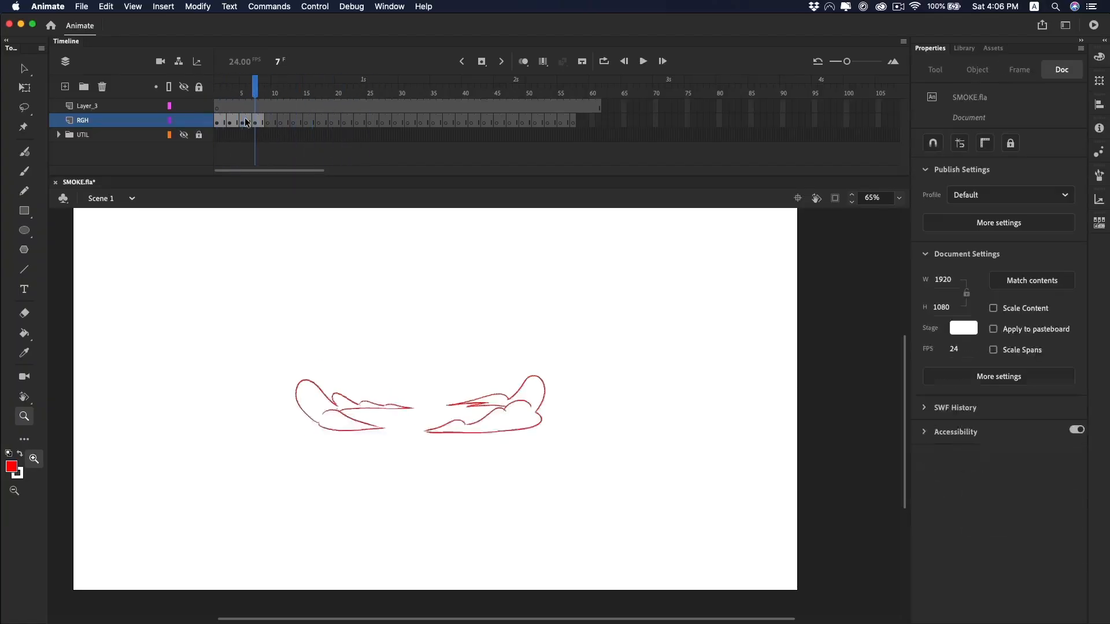
Turn on onion skinning at frame 9 and draw the right cloud's base line just below the previous drawing's base.
key(alt+shift+o)
click(468, 424)
click(459, 434)
click(448, 427)
mouse_move(439, 409)
mouse_down()
mouse_move(463, 476)
mouse_move(429, 497)
mouse_move(426, 463)
mouse_move(575, 464)
mouse_up()
alt+click(463, 437)
key(b)
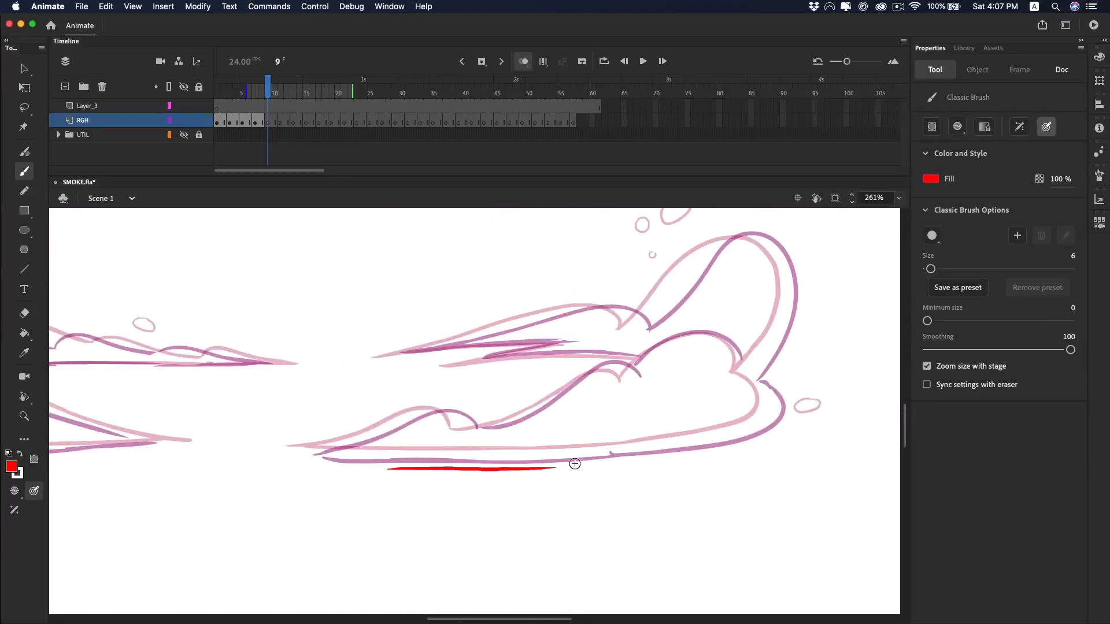
key(super+z)
drag(373, 470, 742, 443)
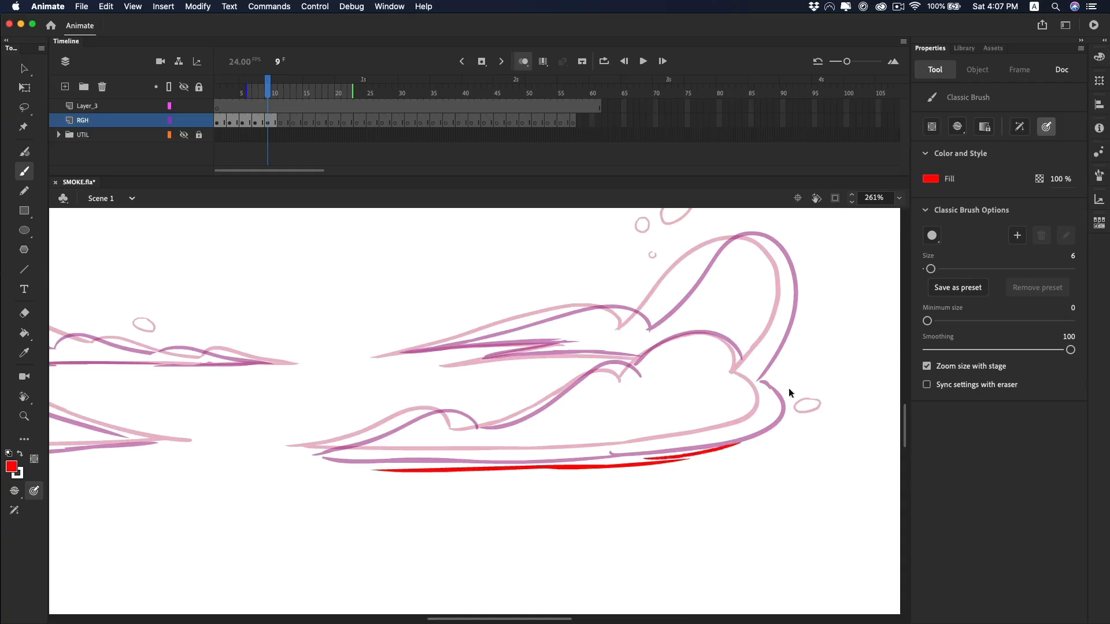
Draw frame 9's outer lower bulge on the right cloud, curving round into the base line.
key(super+z)
drag(770, 385, 794, 399)
mouse_move(754, 443)
mouse_down()
mouse_move(654, 456)
mouse_move(757, 445)
mouse_move(742, 449)
mouse_move(798, 412)
mouse_up()
key(super+z)
key(super+z)
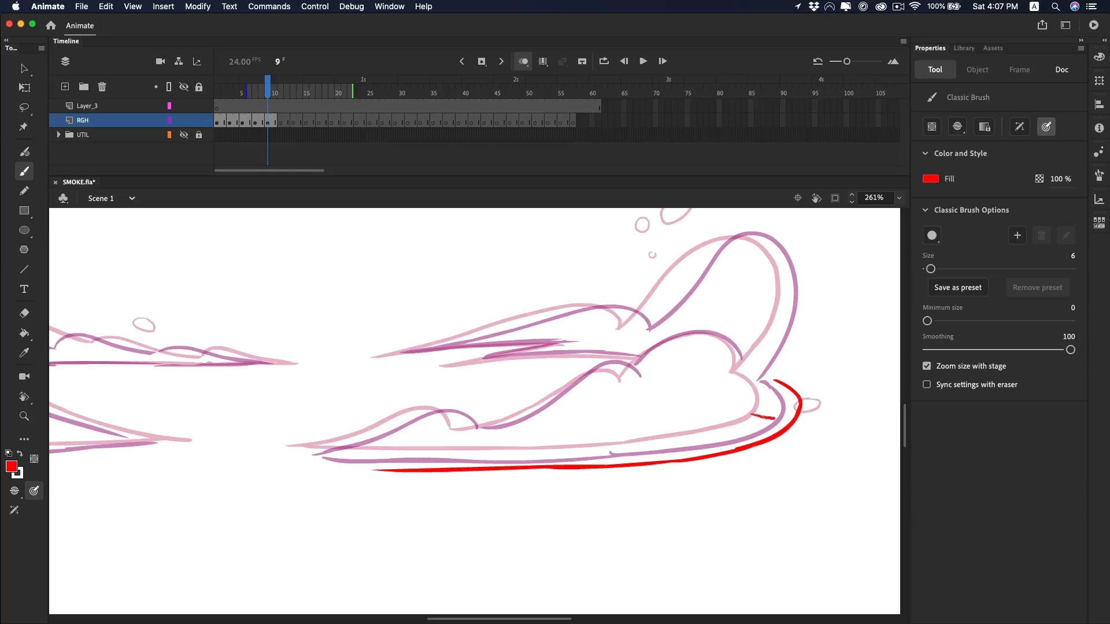
Draw frame 9's tall right plume, with a curved inner side and an outer side running down to the lower bulge.
scroll(765, 421, right, 5)
scroll(765, 421, up, 2)
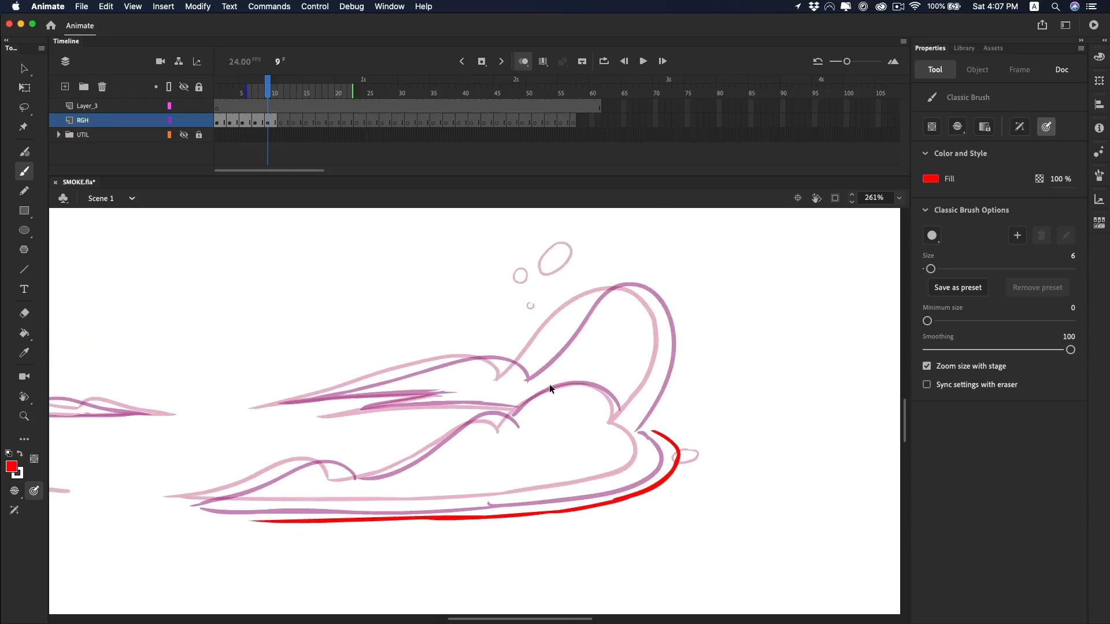
mouse_move(544, 387)
mouse_down()
mouse_move(604, 345)
mouse_move(624, 301)
mouse_move(643, 295)
mouse_up()
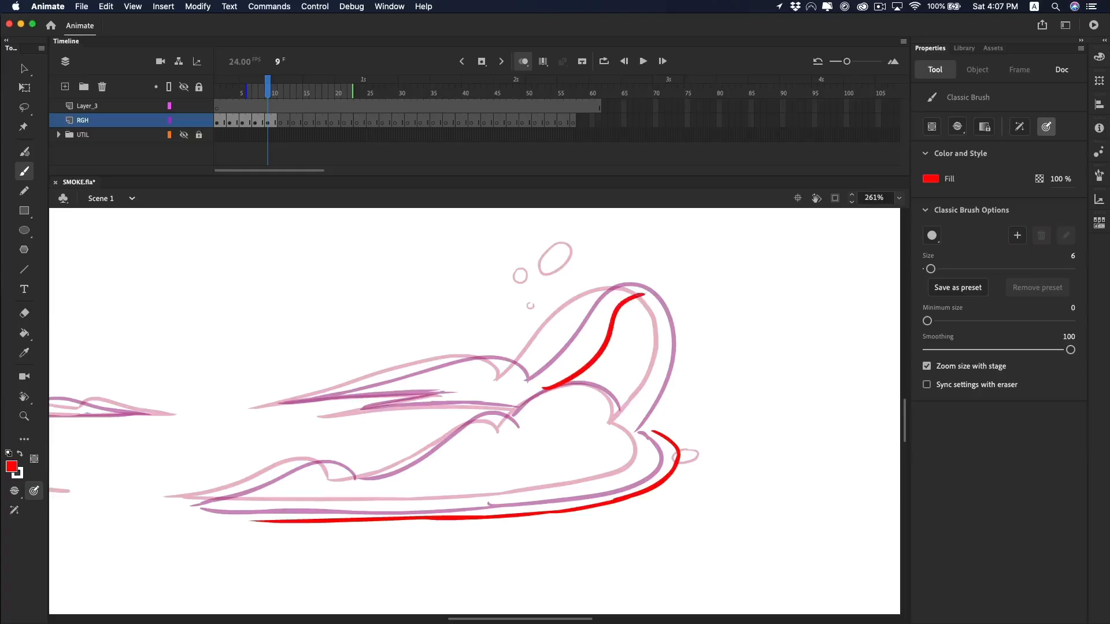
drag(666, 412, 651, 432)
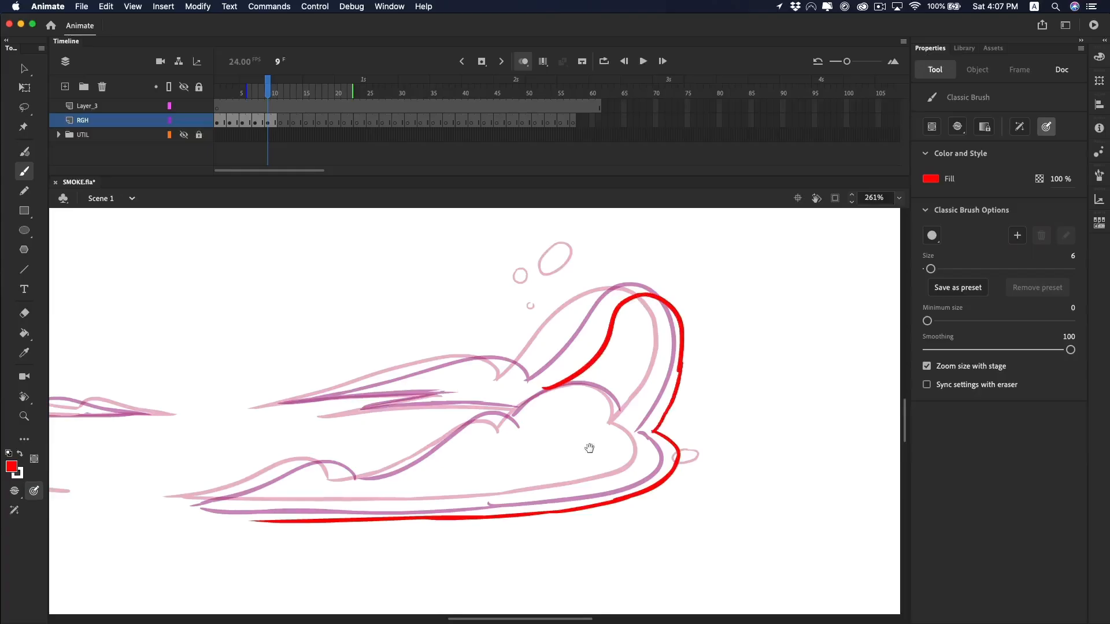
Draw the middle front puff of frame 9's right cloud, sloping down towards the centre.
scroll(590, 448, left, 5)
scroll(590, 448, down, 2)
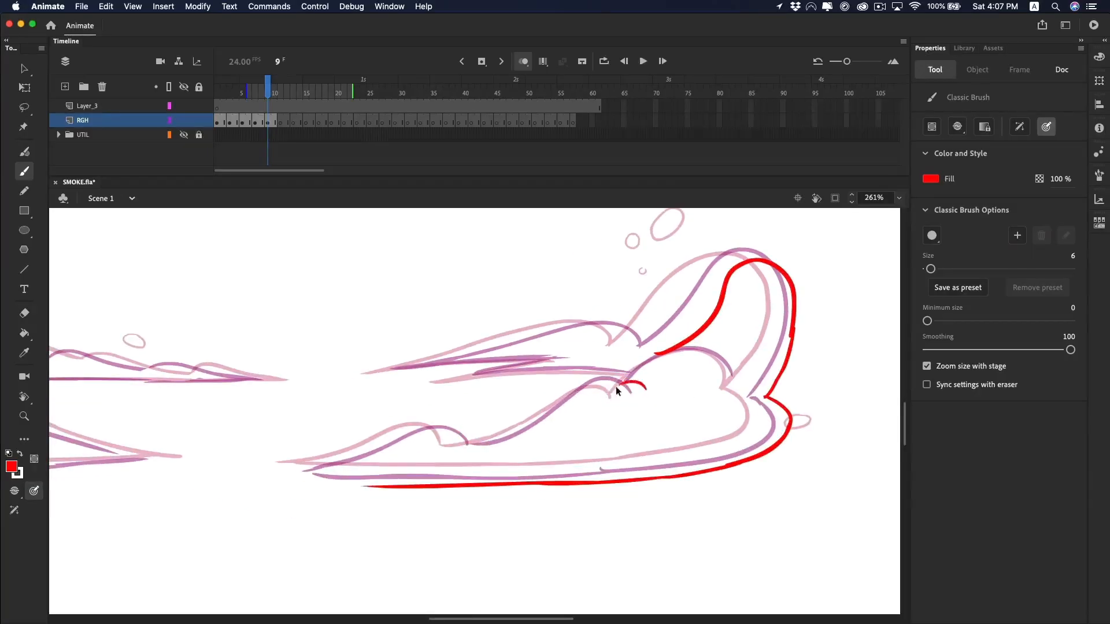
drag(651, 395, 597, 400)
key(super+z)
key(super+z)
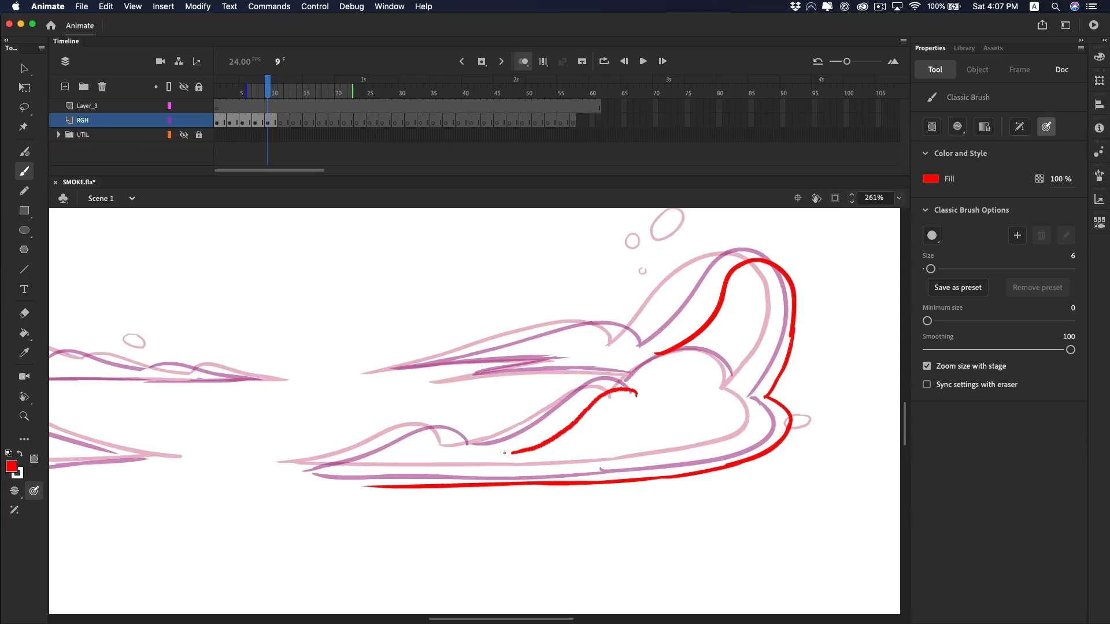
drag(505, 452, 489, 453)
Add the upper and innermost front puffs and the flat rear bump to frame 9's right cloud, and widen the plume's outer edge.
drag(635, 390, 723, 377)
mouse_move(627, 367)
mouse_down()
mouse_move(566, 337)
mouse_move(653, 356)
mouse_up()
drag(792, 298, 776, 387)
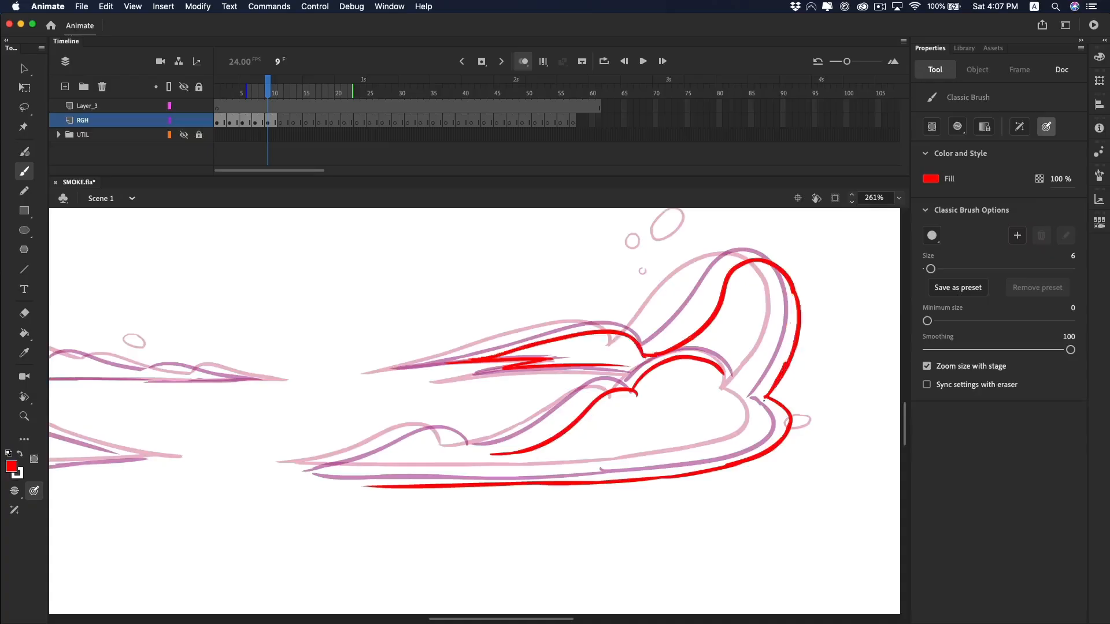
mouse_move(473, 466)
mouse_down()
mouse_move(689, 418)
mouse_move(549, 438)
mouse_up()
Draw the small rear bumps and the flat inner edge of frame 9's left cloud.
drag(391, 366, 654, 396)
drag(440, 369, 698, 364)
drag(620, 365, 693, 364)
drag(518, 359, 615, 361)
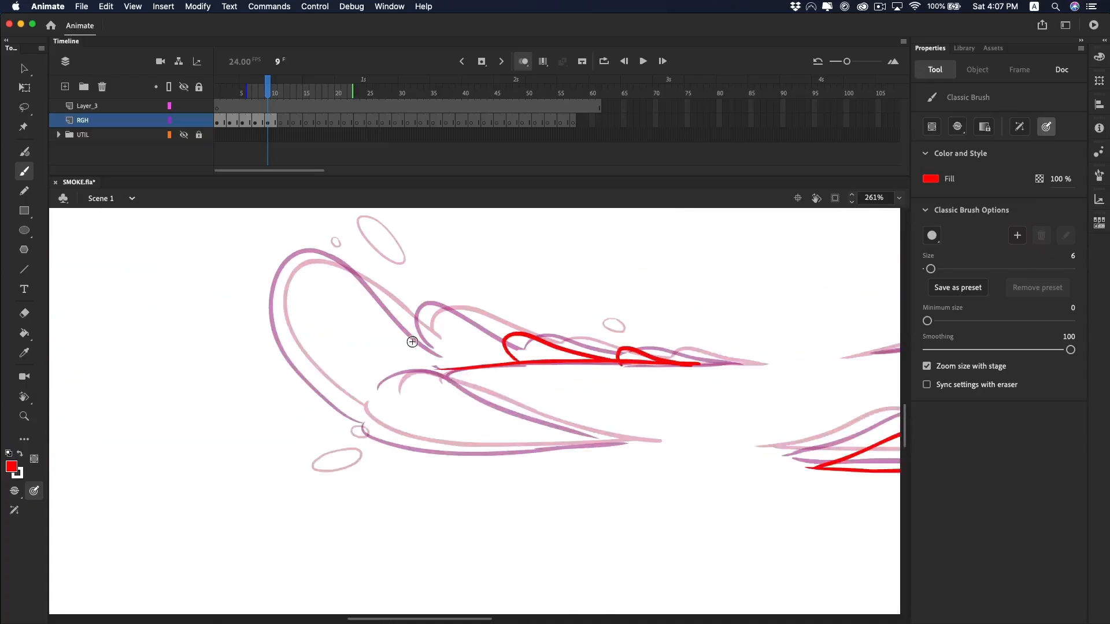
Draw the tall plume, front puff and base curve of frame 9's left cloud.
drag(408, 353, 518, 360)
mouse_move(353, 424)
mouse_down()
mouse_move(363, 349)
mouse_move(410, 355)
mouse_up()
mouse_move(362, 424)
mouse_down()
mouse_move(412, 408)
mouse_move(636, 428)
mouse_up()
drag(418, 391, 652, 435)
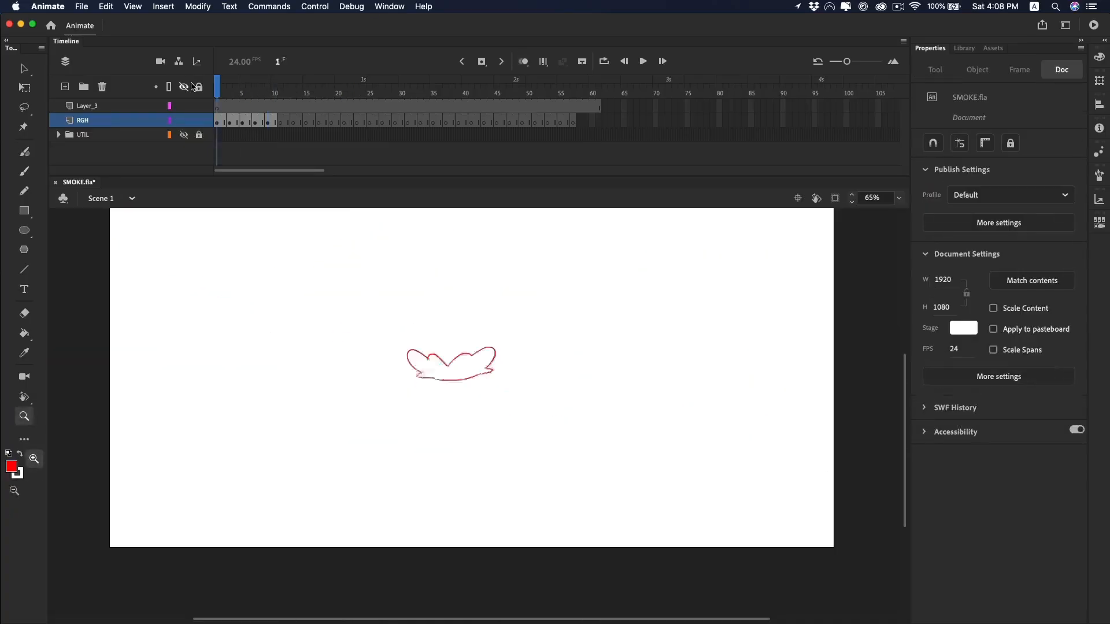
Play the animation from frame 1 to check the smoke's motion, stop it and go to frame 11.
key(Return)
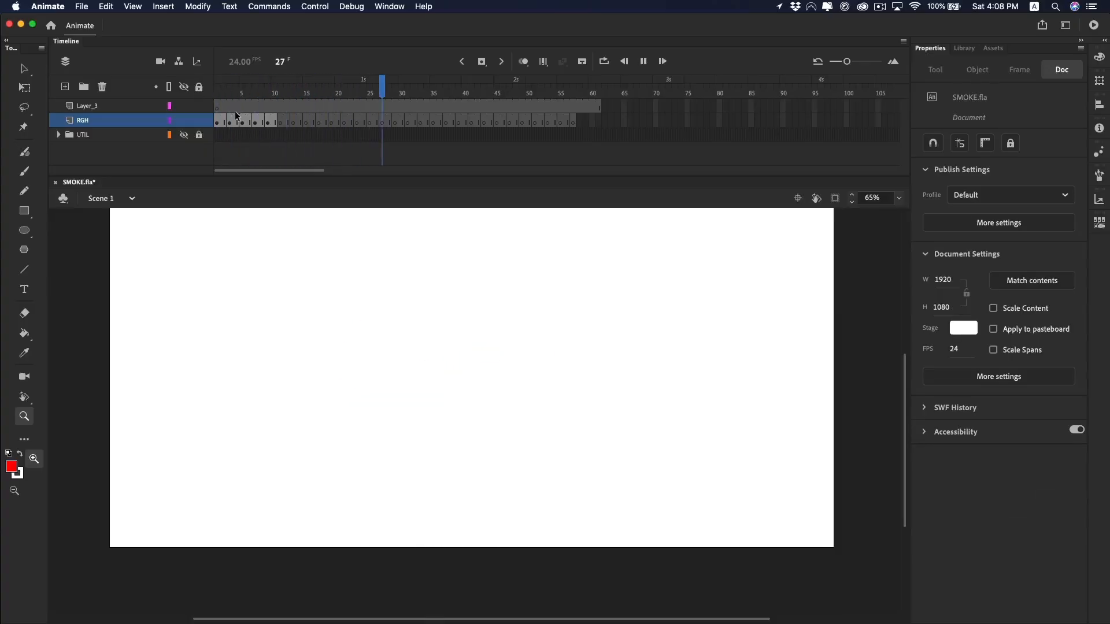
key(Return)
key(period)
key(period)
Turn on onion skinning at frame 11 and draw the right cloud's base line and outer bulge, leaving a gap between them.
key(alt+shift+o)
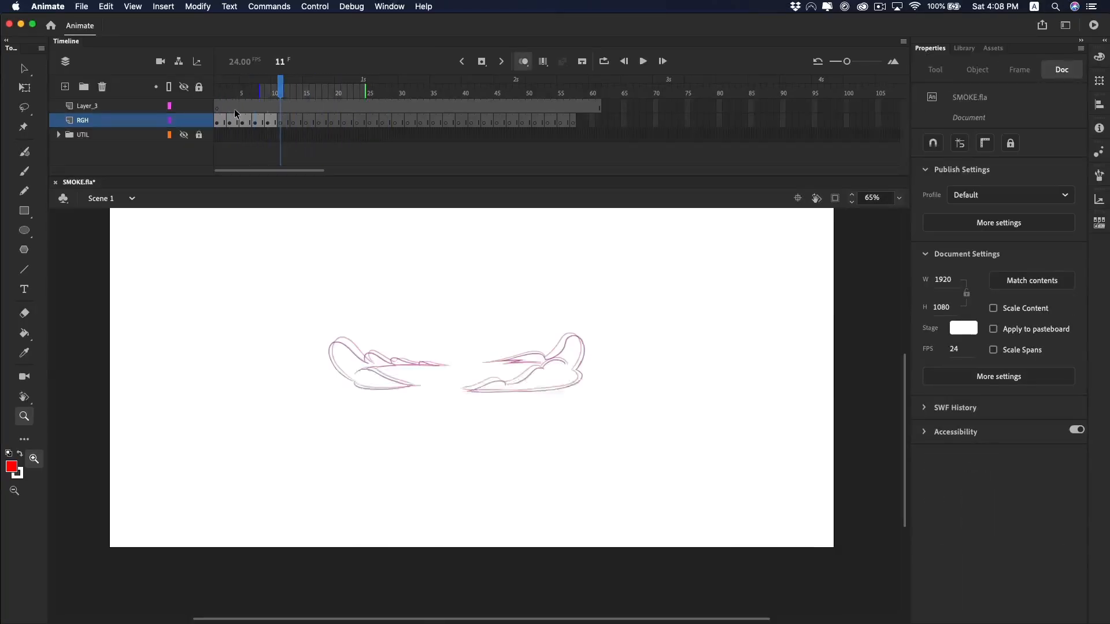
double_click(506, 386)
key(b)
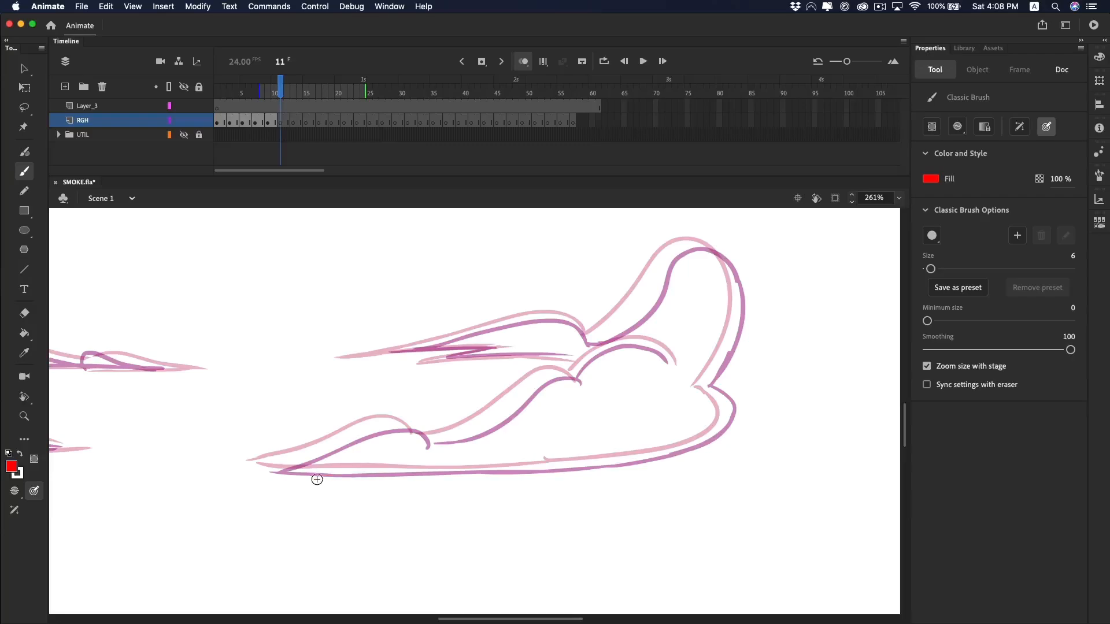
drag(316, 481, 508, 478)
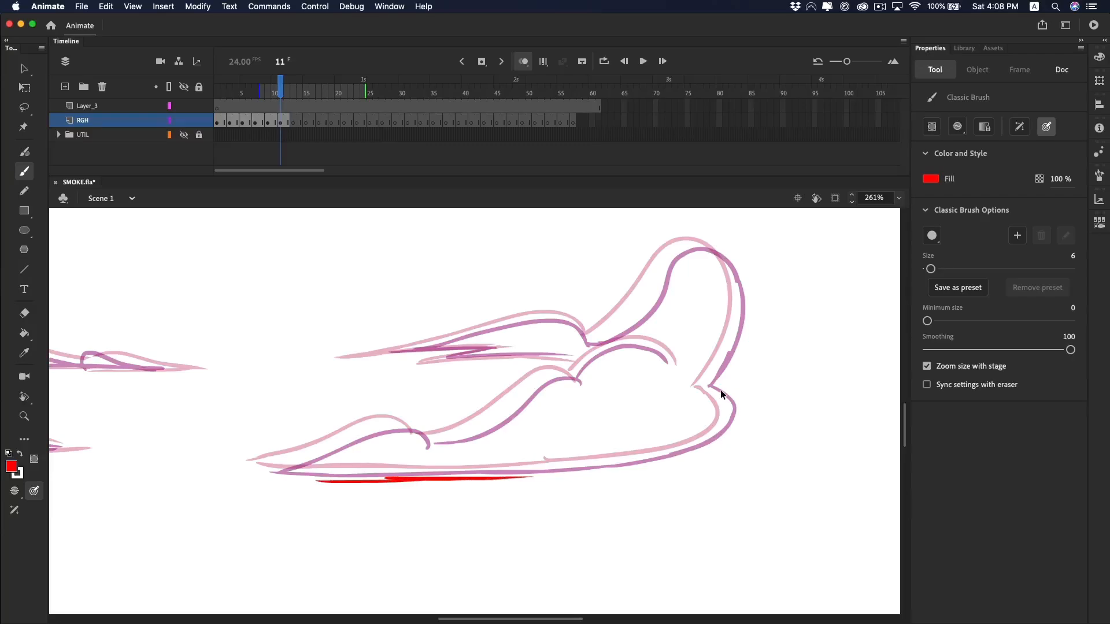
mouse_move(744, 418)
mouse_down()
mouse_move(659, 463)
mouse_move(545, 479)
mouse_up()
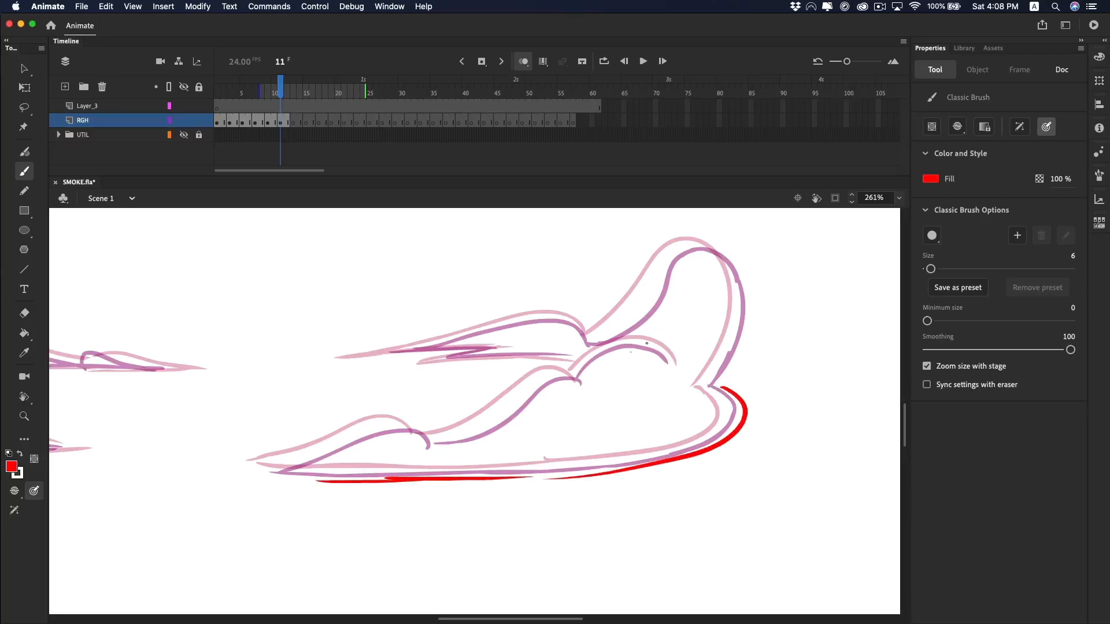
Draw frame 11's shrinking right plume and the row of front puffs descending towards the centre, redoing unsatisfactory strokes.
drag(661, 341, 691, 303)
key(super+z)
mouse_move(629, 355)
mouse_down()
mouse_move(721, 277)
mouse_move(682, 289)
mouse_move(714, 268)
mouse_move(624, 354)
mouse_move(728, 278)
mouse_move(714, 385)
mouse_move(727, 276)
mouse_move(624, 355)
mouse_move(585, 408)
mouse_up()
key(super+z)
key(super+z)
key(super+z)
key(super+z)
drag(589, 407, 445, 464)
mouse_move(440, 468)
mouse_down()
mouse_move(548, 452)
mouse_move(413, 463)
mouse_up()
drag(412, 463, 351, 504)
Draw the flat rear edge beneath frame 11's right plume and a small detached teardrop puff beside it.
mouse_move(508, 383)
mouse_down()
mouse_move(630, 377)
mouse_move(490, 376)
mouse_up()
key(super+z)
key(super+z)
mouse_move(594, 383)
mouse_down()
mouse_move(664, 383)
mouse_move(731, 344)
mouse_move(698, 379)
mouse_move(613, 382)
mouse_up()
key(e)
key(b)
drag(514, 373, 590, 362)
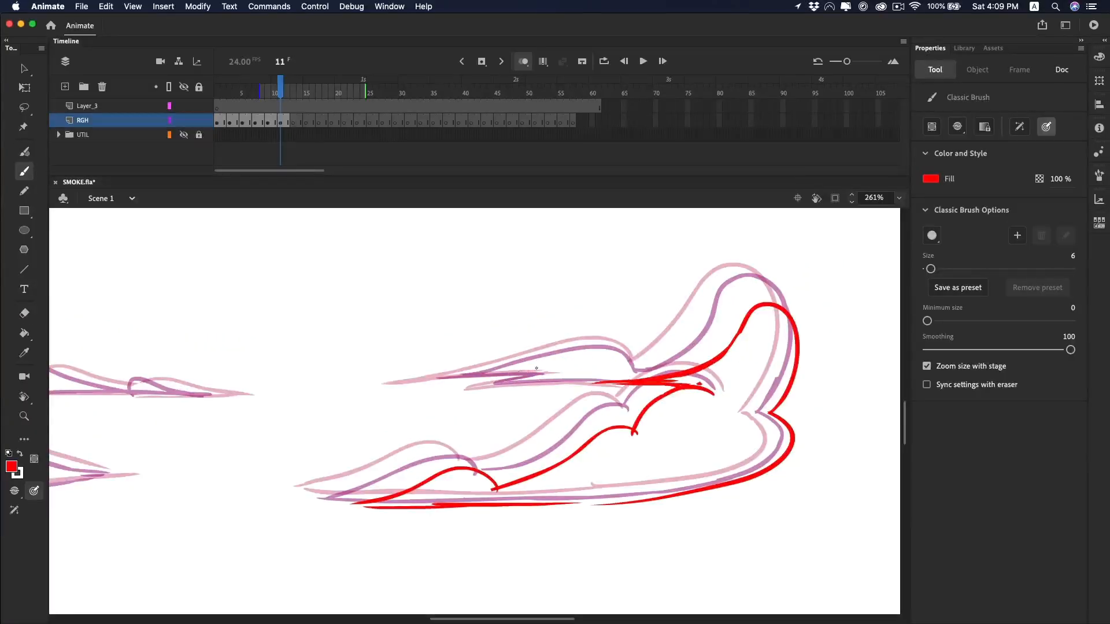
drag(504, 372, 592, 356)
drag(523, 372, 590, 372)
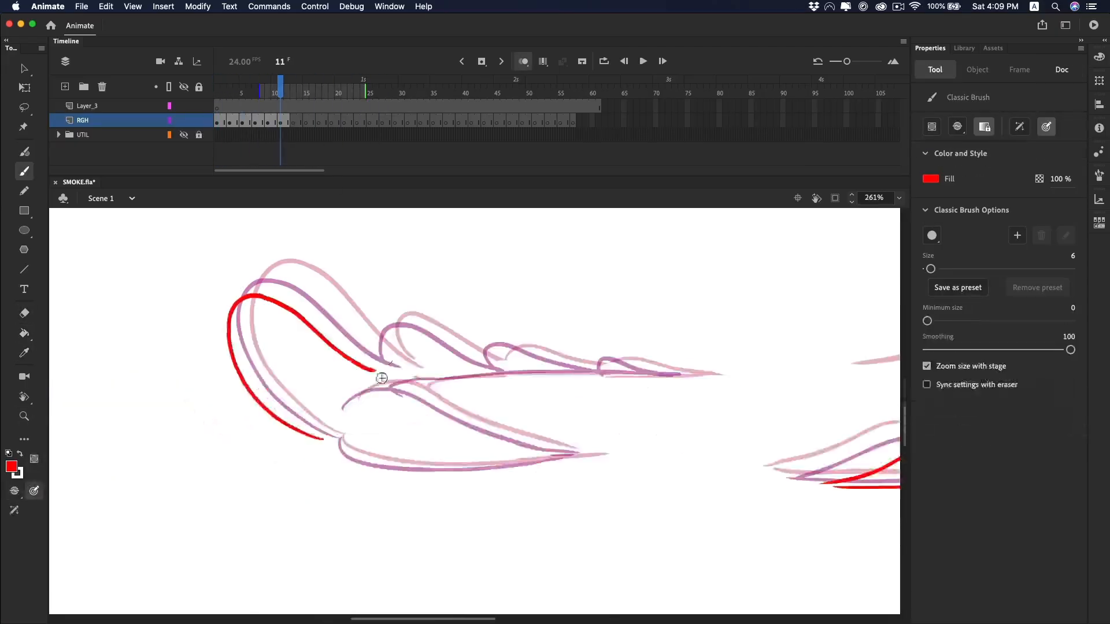
Draw frame 11's left cloud details: small rear puffs with one detached, inner edge, front puff and base curve.
mouse_move(374, 370)
mouse_down()
mouse_move(492, 369)
mouse_move(477, 368)
mouse_up()
drag(407, 362, 499, 372)
drag(405, 387, 520, 374)
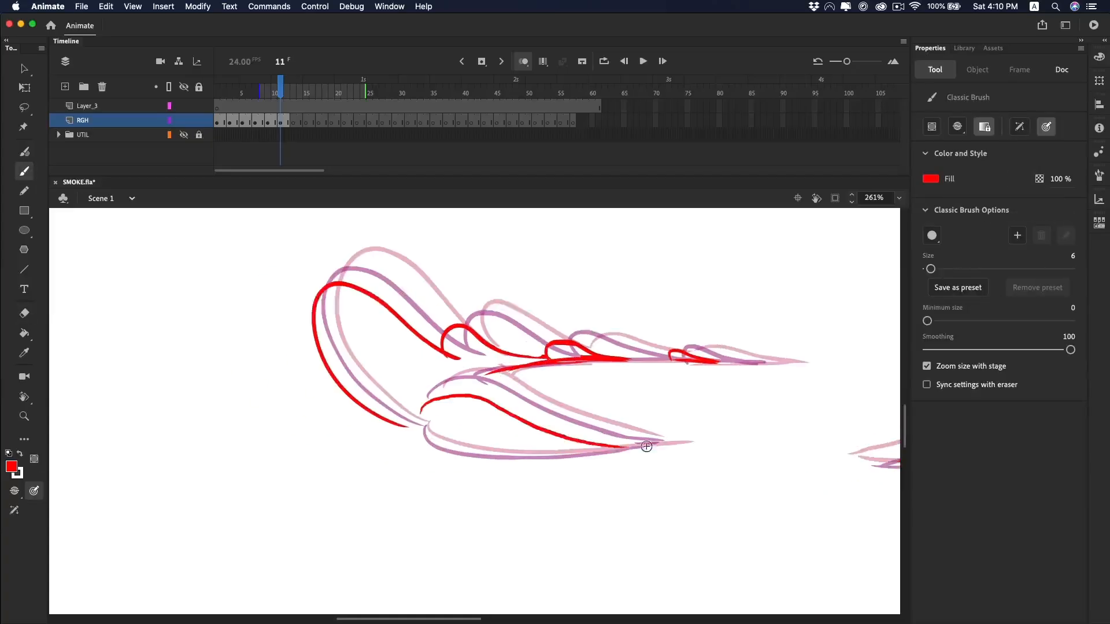
drag(416, 430, 581, 457)
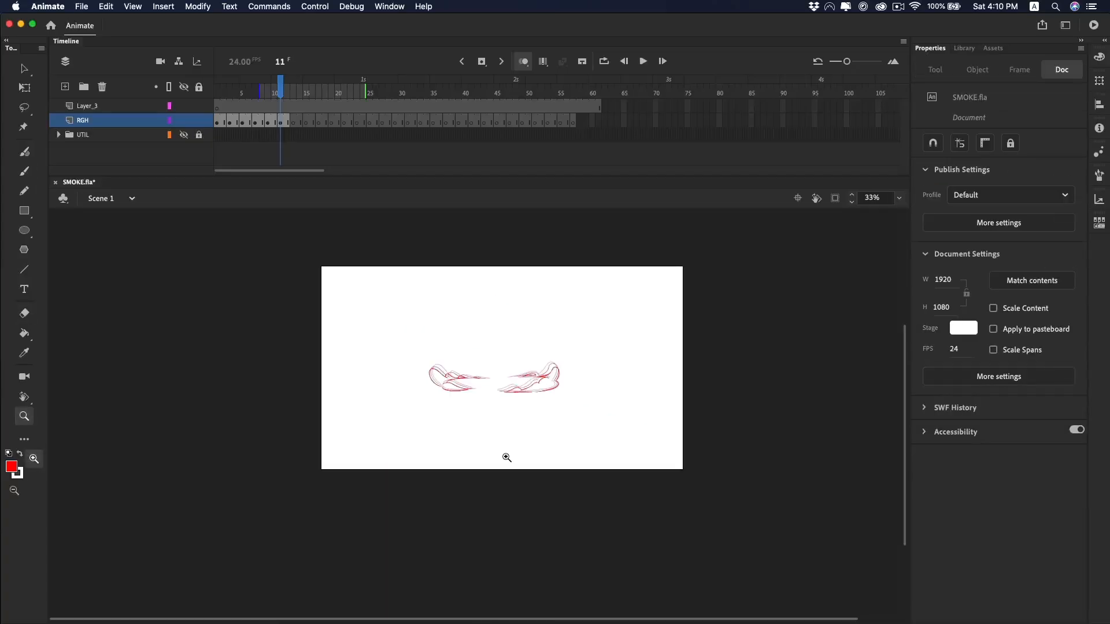
Turn off onion skinning and replay the animation several times from the early frames to check the smoke's breakup.
key(alt+shift+o)
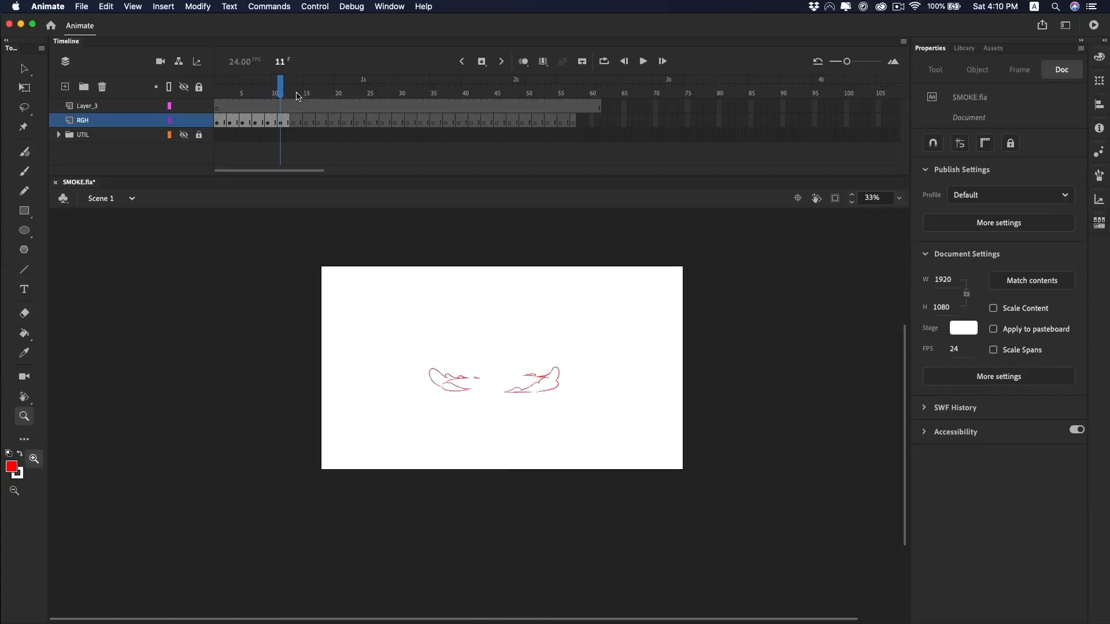
click(218, 92)
click(548, 309)
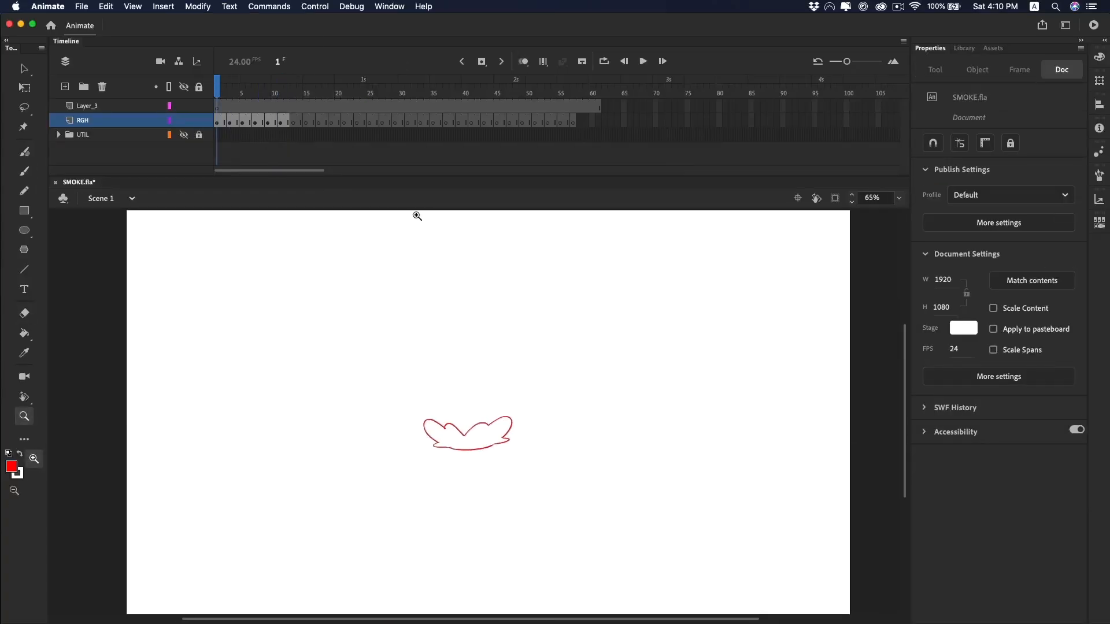
key(Return)
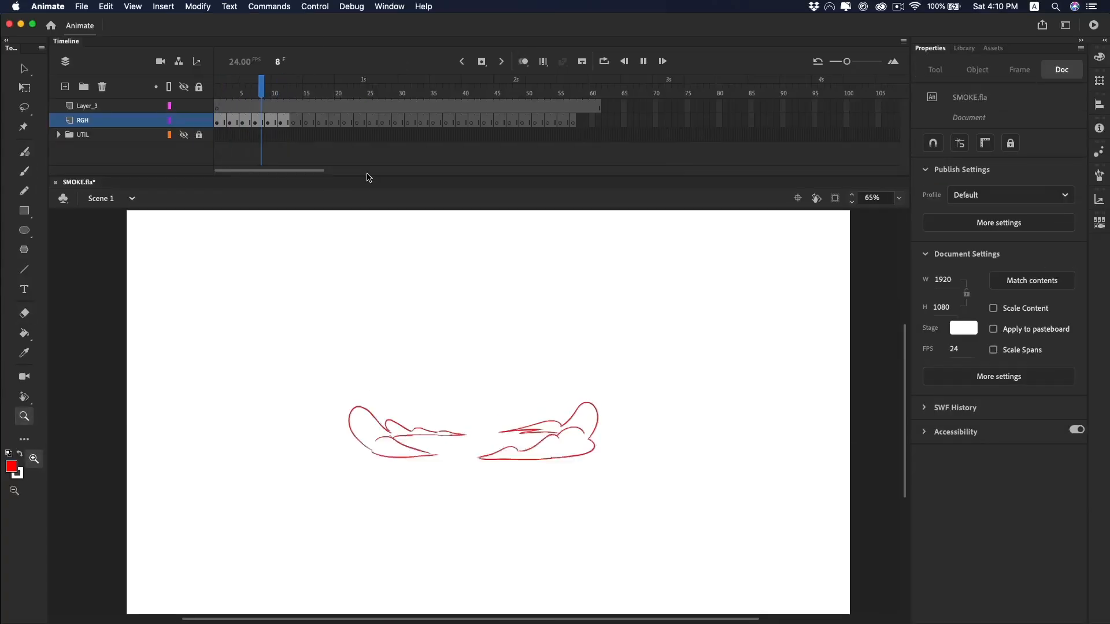
click(226, 104)
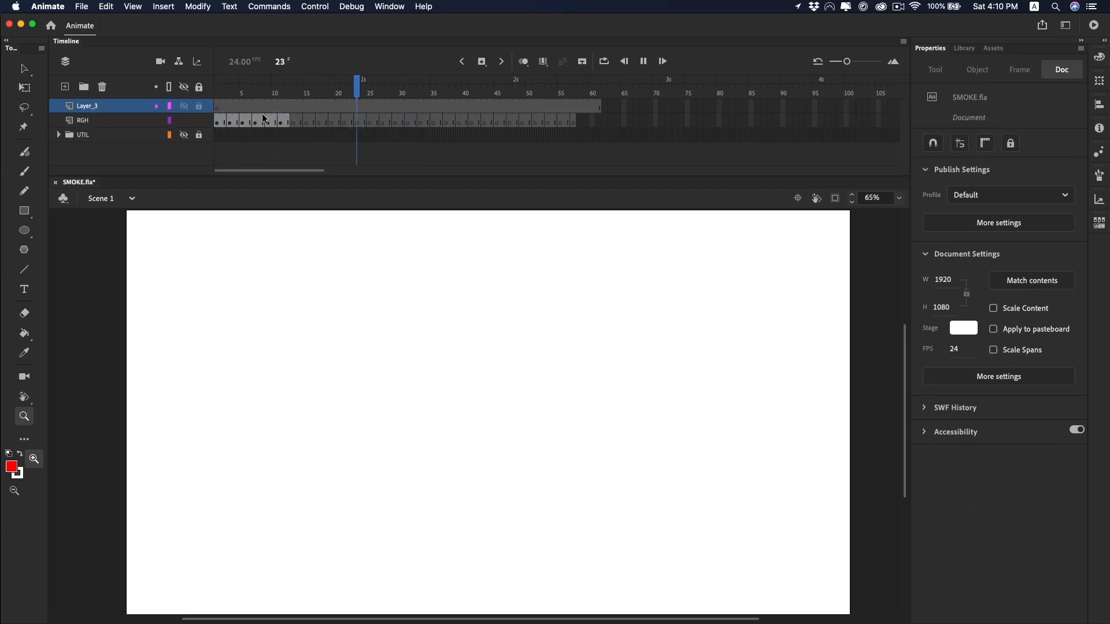
click(230, 94)
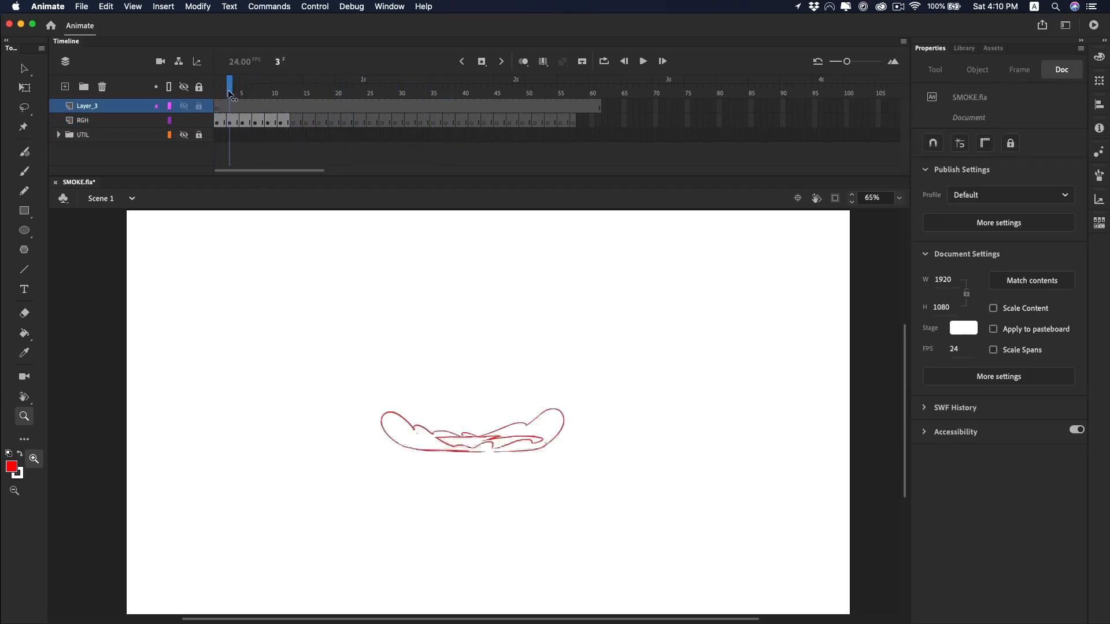
key(Return)
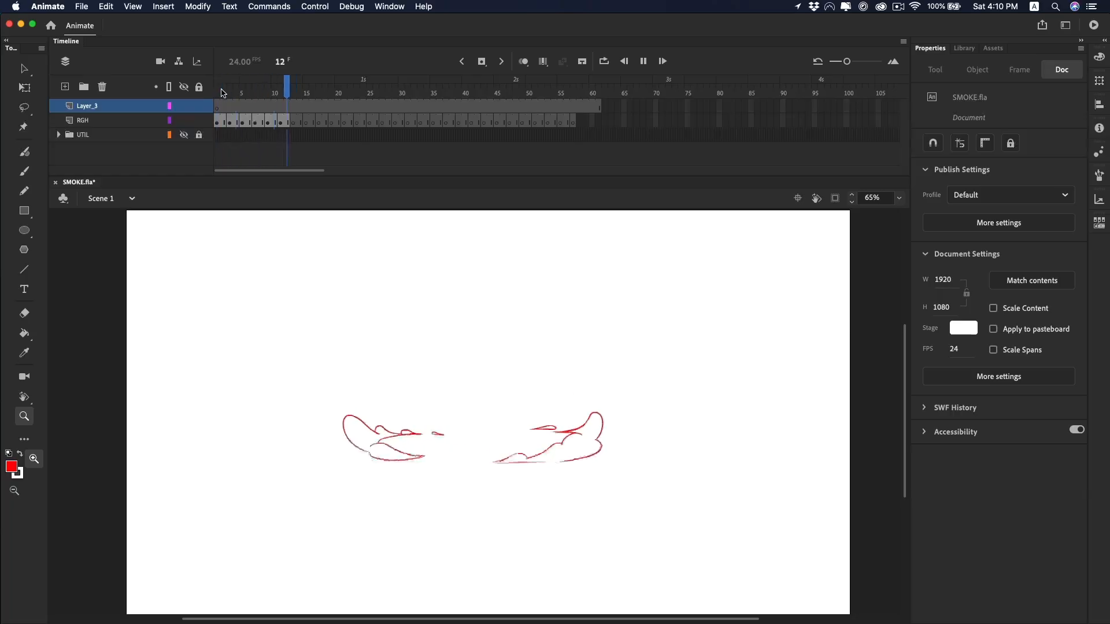
click(264, 120)
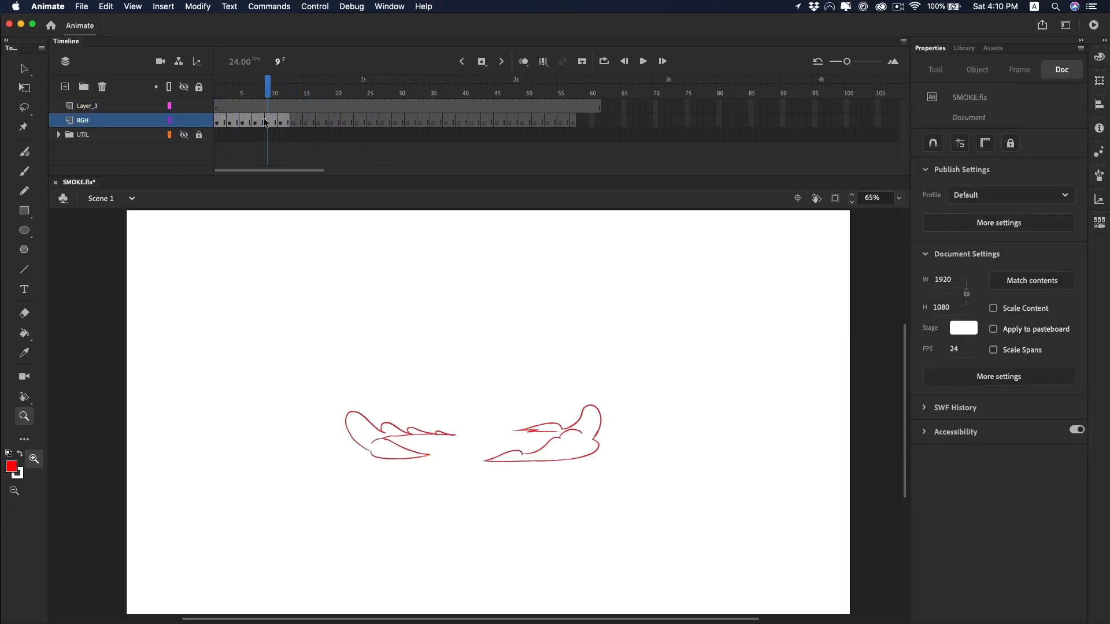
key(Return)
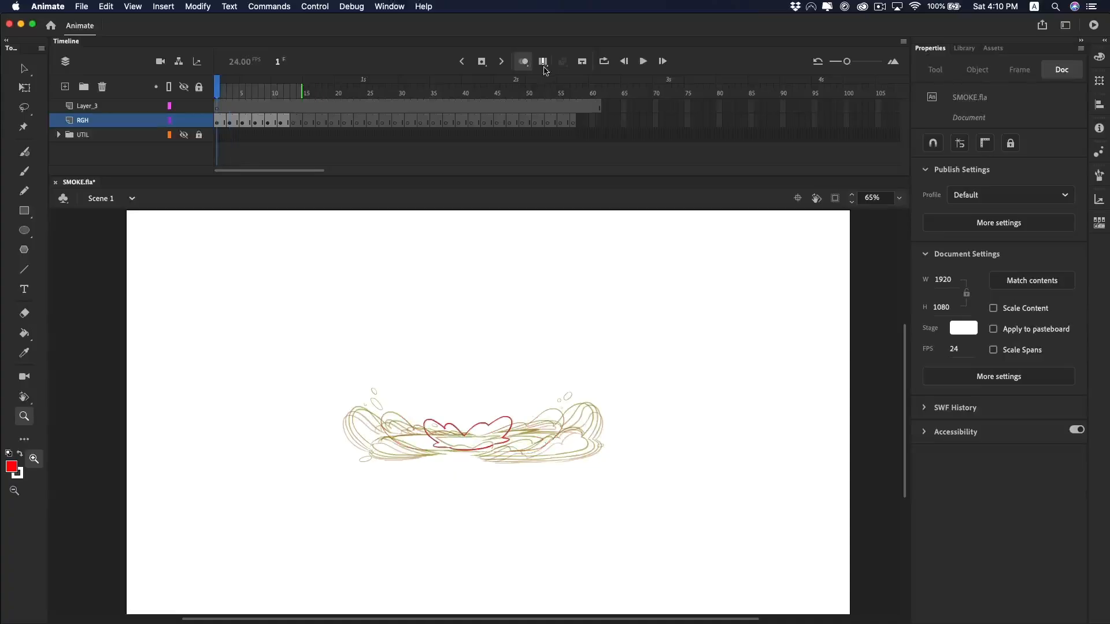
Turn off onion skinning and step back and forth through the drawings up to frame 11 to compare the shapes.
click(522, 60)
key(alt+period)
key(alt+period)
key(alt+period)
key(alt+period)
key(alt+period)
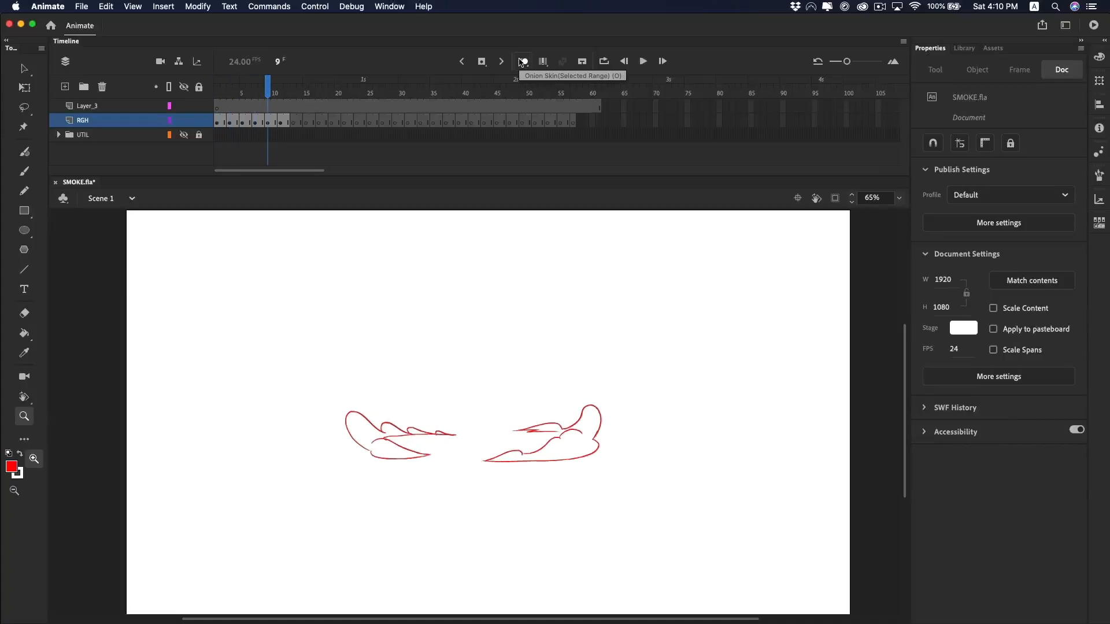
key(comma)
key(comma)
key(comma)
key(comma)
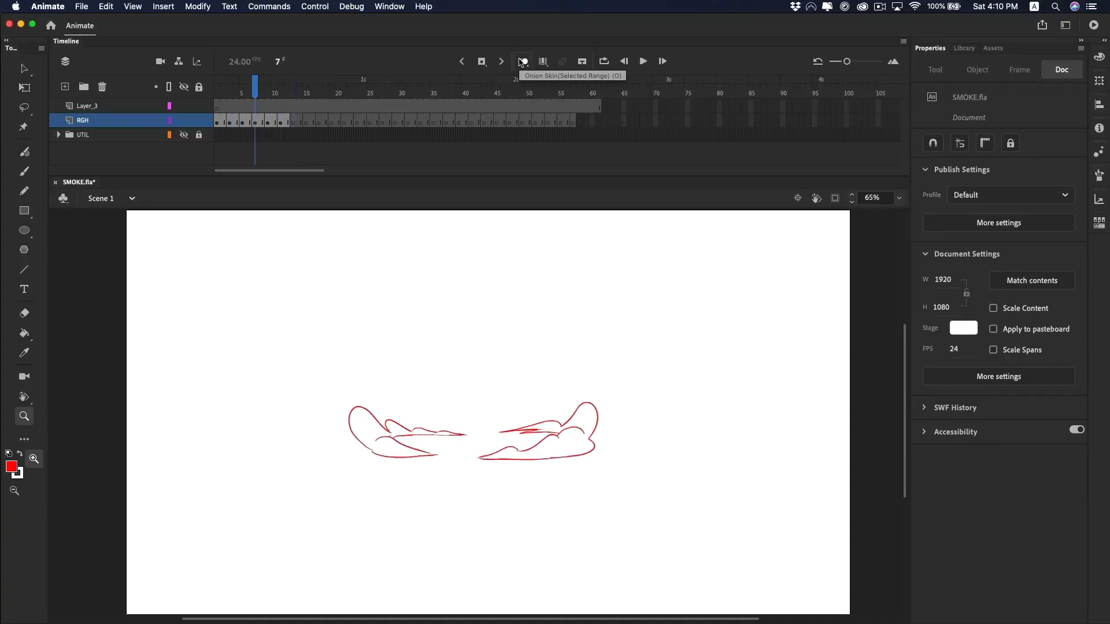
key(period)
key(period)
key(period)
key(period)
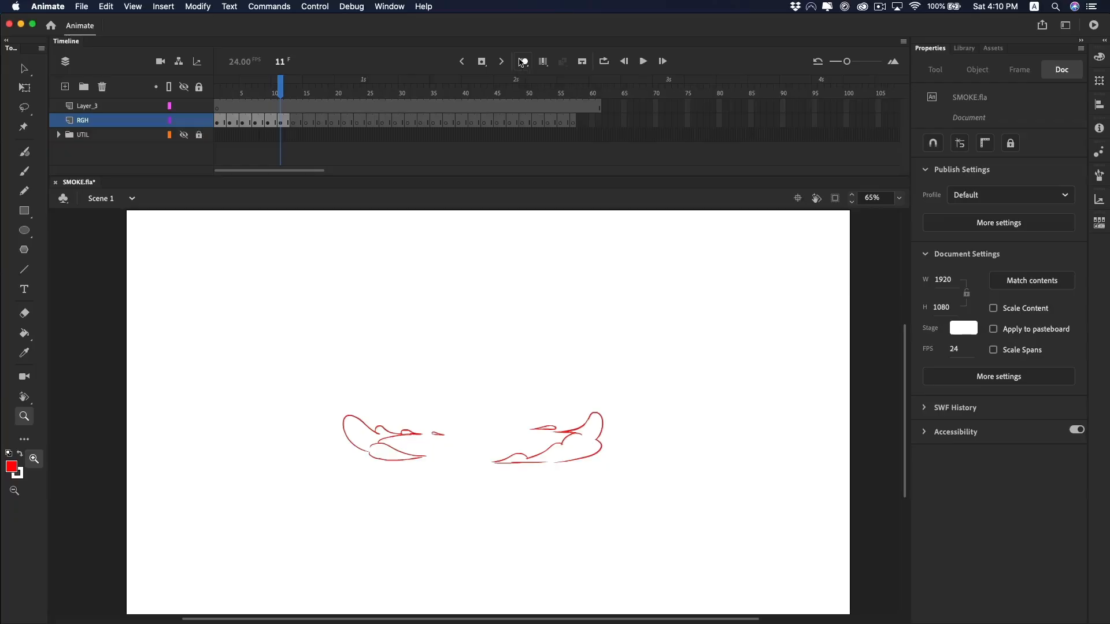
Turn on onion skinning at frame 13 and draw a round detached puff at the tip of the right plume, redoing failed strokes.
key(period)
key(period)
key(alt+shift+o)
double_click(512, 440)
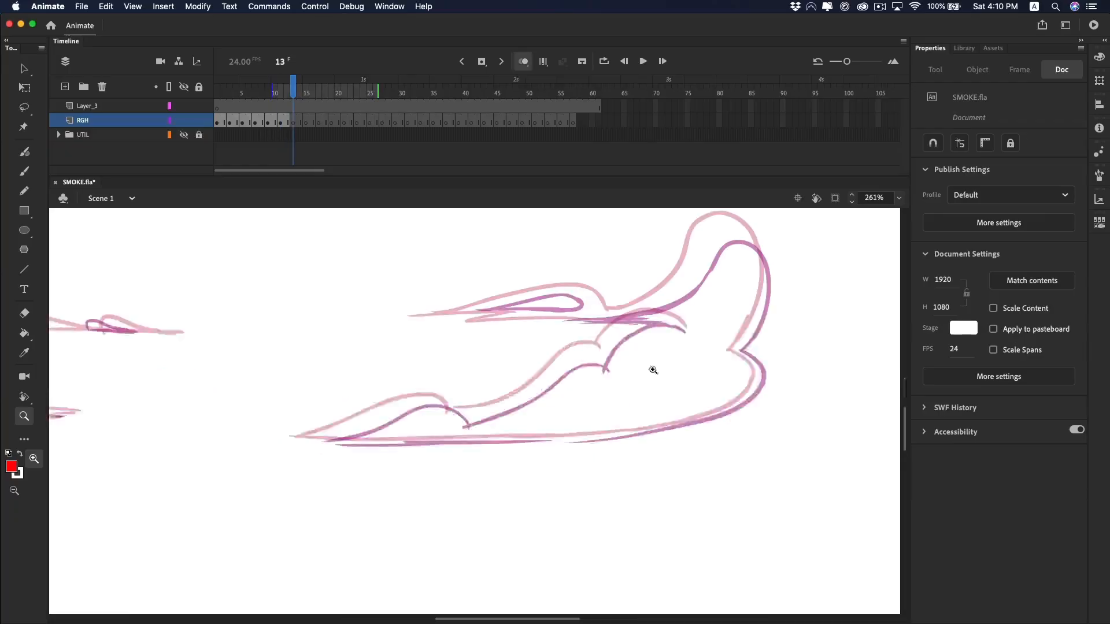
drag(653, 370, 584, 410)
key(b)
mouse_move(680, 299)
mouse_down()
mouse_move(668, 328)
mouse_move(695, 313)
mouse_move(652, 322)
mouse_move(692, 338)
mouse_move(702, 301)
mouse_move(668, 346)
mouse_move(687, 287)
mouse_move(674, 350)
mouse_move(685, 291)
mouse_move(663, 311)
mouse_move(680, 290)
mouse_up()
key(super+z)
key(super+z)
key(super+z)
key(super+z)
key(super+z)
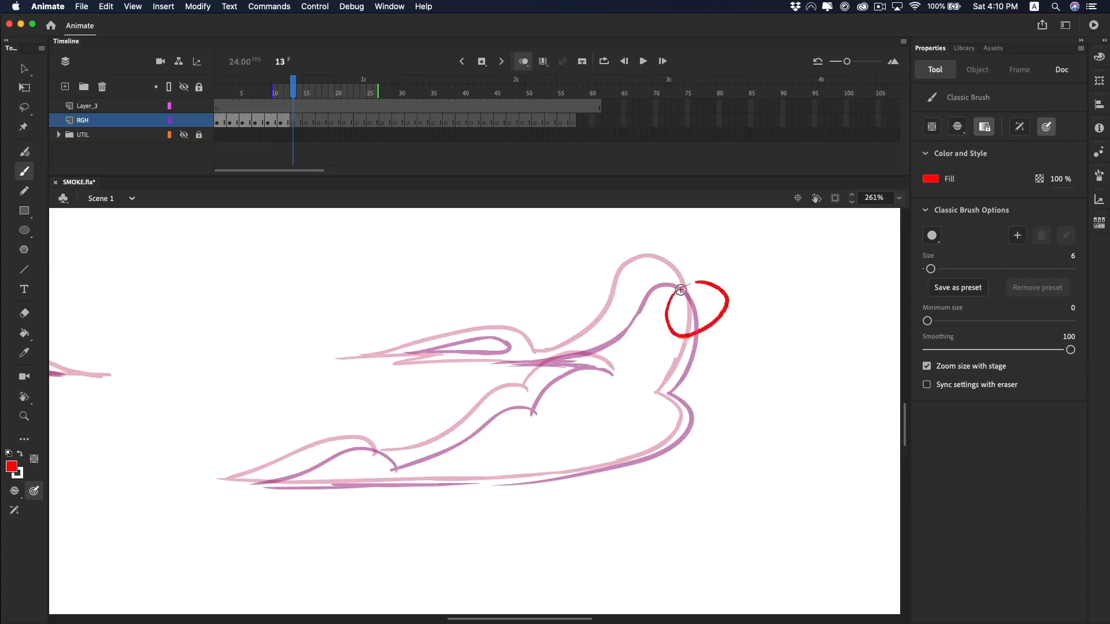
key(super+z)
mouse_move(657, 329)
mouse_down()
mouse_move(686, 289)
mouse_move(659, 328)
mouse_up()
Draw a small round puff below frame 13's plume tip and a small teardrop puff inside the rear bump.
drag(642, 334, 638, 335)
drag(576, 441, 658, 443)
key(super+z)
drag(712, 343, 715, 354)
mouse_move(542, 352)
mouse_down()
mouse_move(588, 353)
mouse_move(555, 351)
mouse_move(580, 351)
mouse_up()
key(super+z)
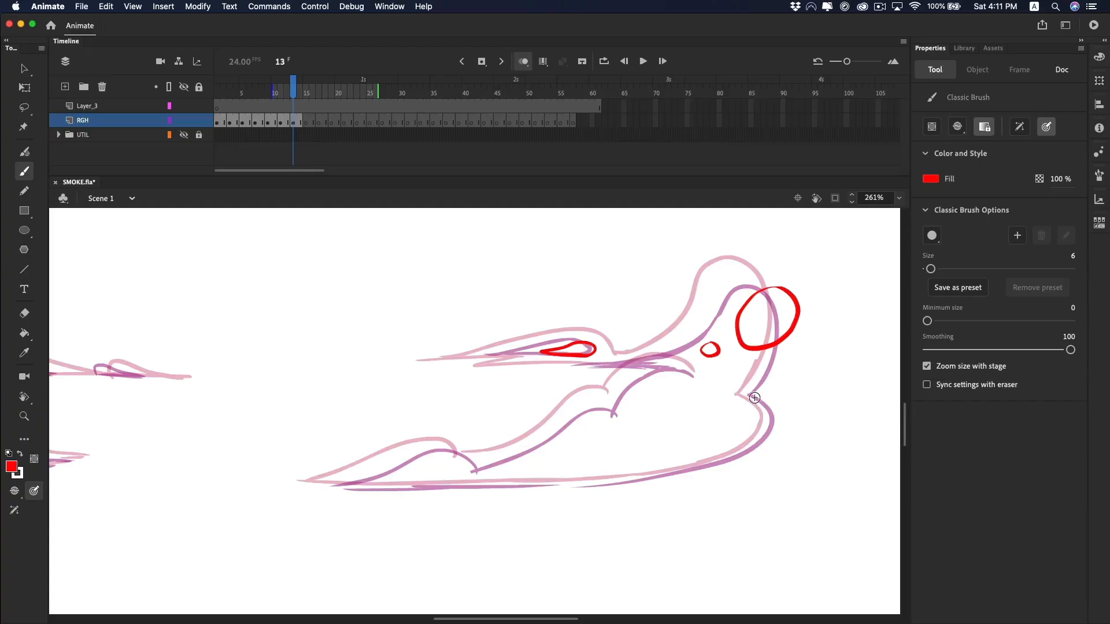
Draw frame 13's right smoke body with a rounded front edge, a long flat base and shrunken bumps along its back.
mouse_move(769, 436)
mouse_down()
mouse_move(710, 468)
mouse_move(649, 477)
mouse_up()
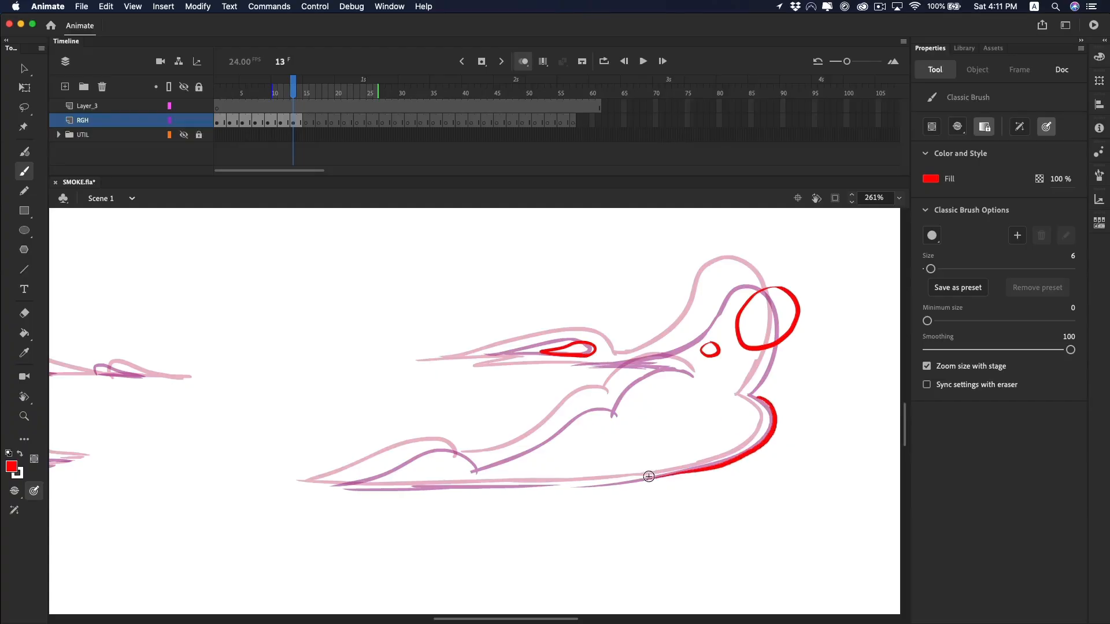
key(super+z)
mouse_move(760, 397)
mouse_down()
mouse_move(757, 445)
mouse_move(557, 492)
mouse_up()
scroll(525, 486, left, 5)
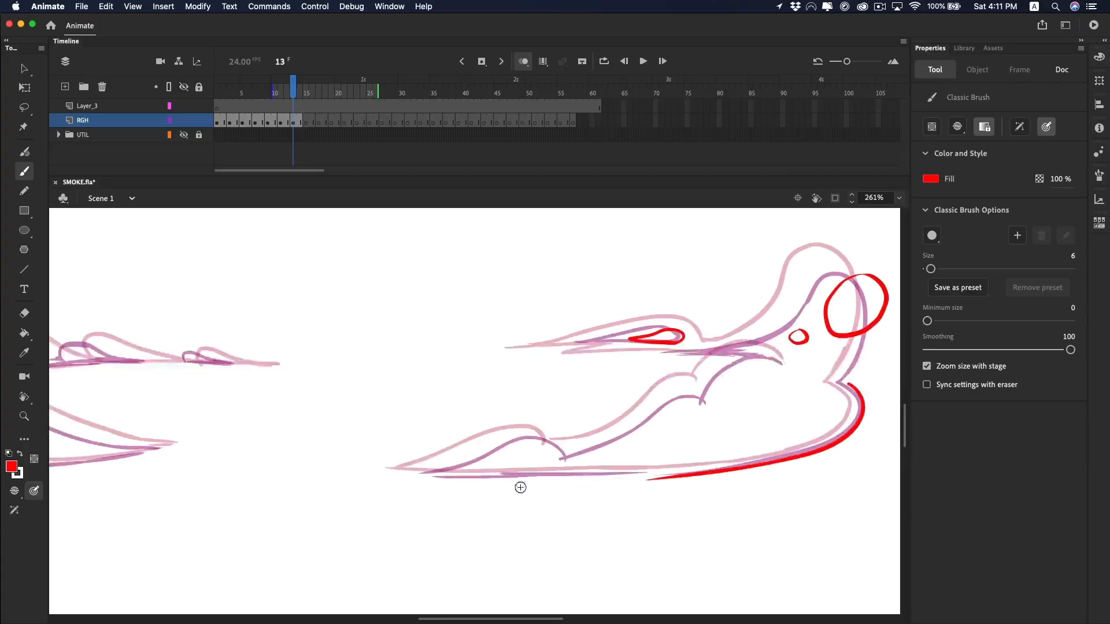
drag(477, 475, 648, 478)
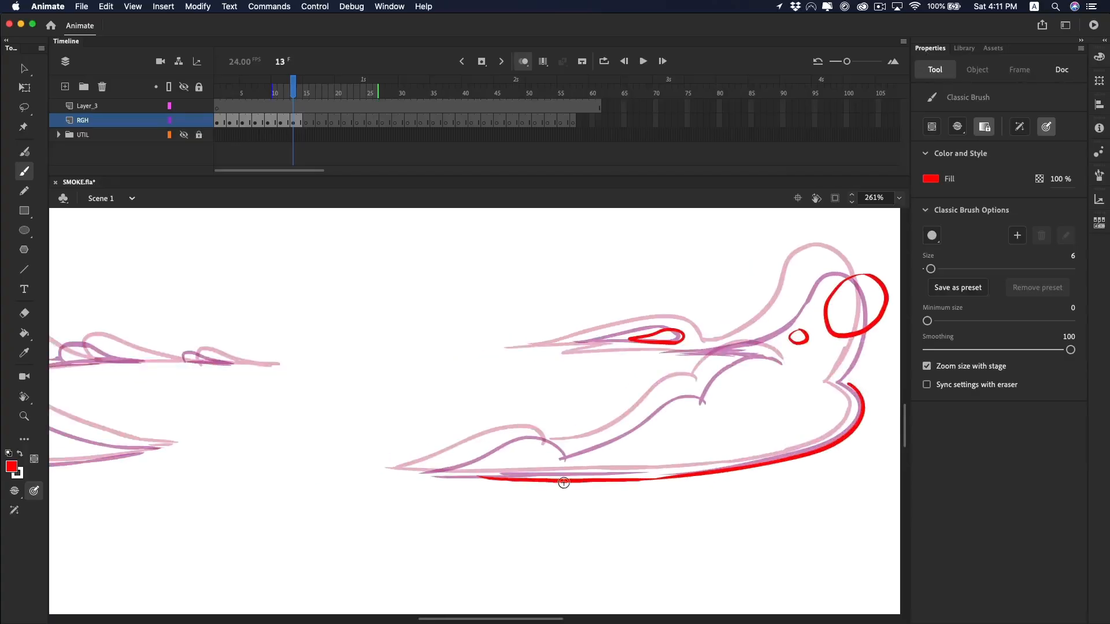
mouse_move(458, 474)
mouse_down()
mouse_move(539, 449)
mouse_move(571, 473)
mouse_move(666, 430)
mouse_move(718, 447)
mouse_up()
drag(718, 440, 820, 386)
mouse_move(767, 360)
mouse_down()
mouse_move(819, 375)
mouse_move(506, 409)
mouse_up()
Turn off onion skinning, replay the animation from frame 1 and return to frame 13.
key(z)
alt+click(479, 401)
alt+click(457, 396)
key(alt+shift+o)
click(217, 93)
key(Return)
click(293, 92)
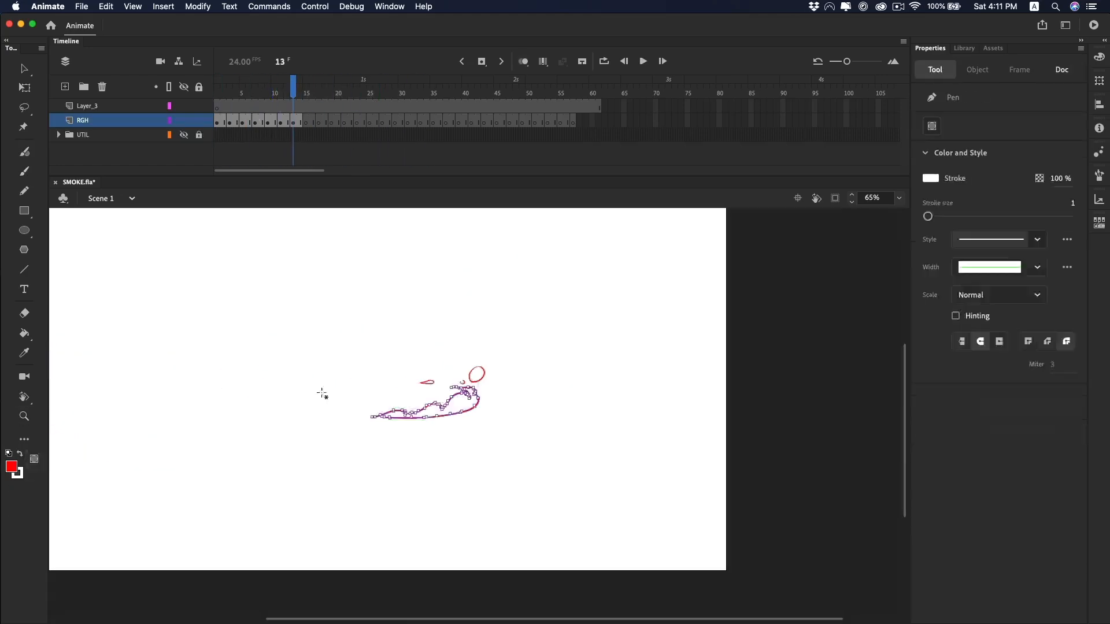
With onion skinning on at frame 13, draw the lowered left plume and the pointed lobe beneath it.
key(z)
double_click(347, 395)
key(alt+shift+o)
key(b)
mouse_move(302, 489)
mouse_down()
mouse_move(318, 506)
mouse_move(498, 510)
mouse_move(337, 447)
mouse_up()
key(e)
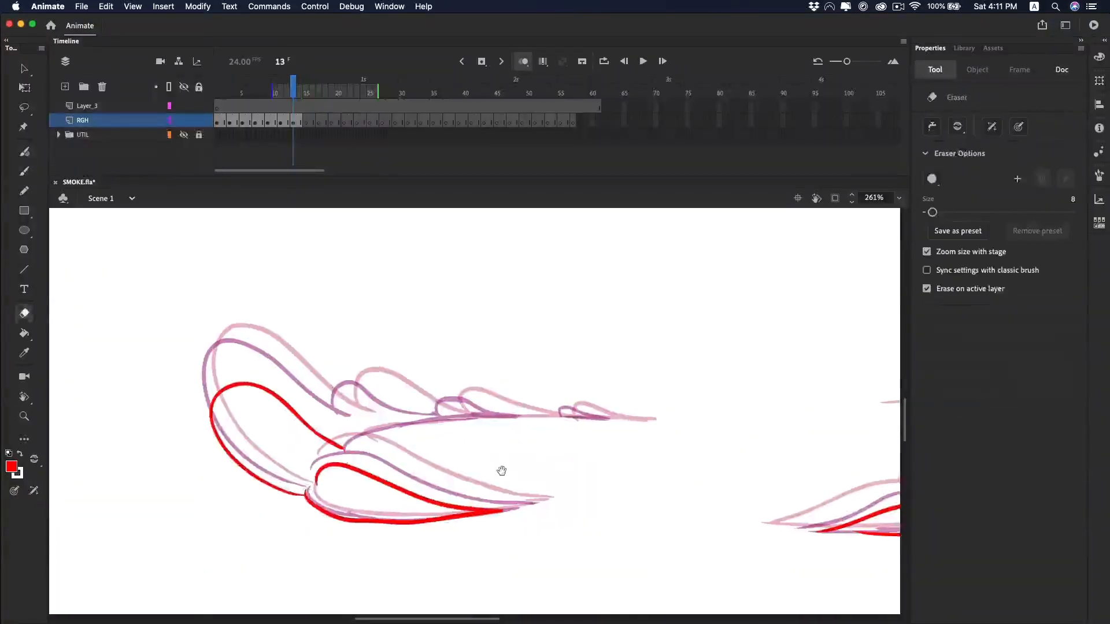
drag(500, 471, 638, 466)
Draw a pointed wisp beside frame 13's left plume and small detached puffs in place of the rear bumps.
key(b)
drag(472, 462, 556, 416)
drag(458, 388, 463, 380)
mouse_move(543, 417)
mouse_down()
mouse_move(467, 440)
mouse_move(559, 416)
mouse_move(574, 392)
mouse_up()
key(super+z)
drag(487, 396, 491, 395)
Turn off onion skinning and replay the animation to check the complete frame 13 drawing.
key(z)
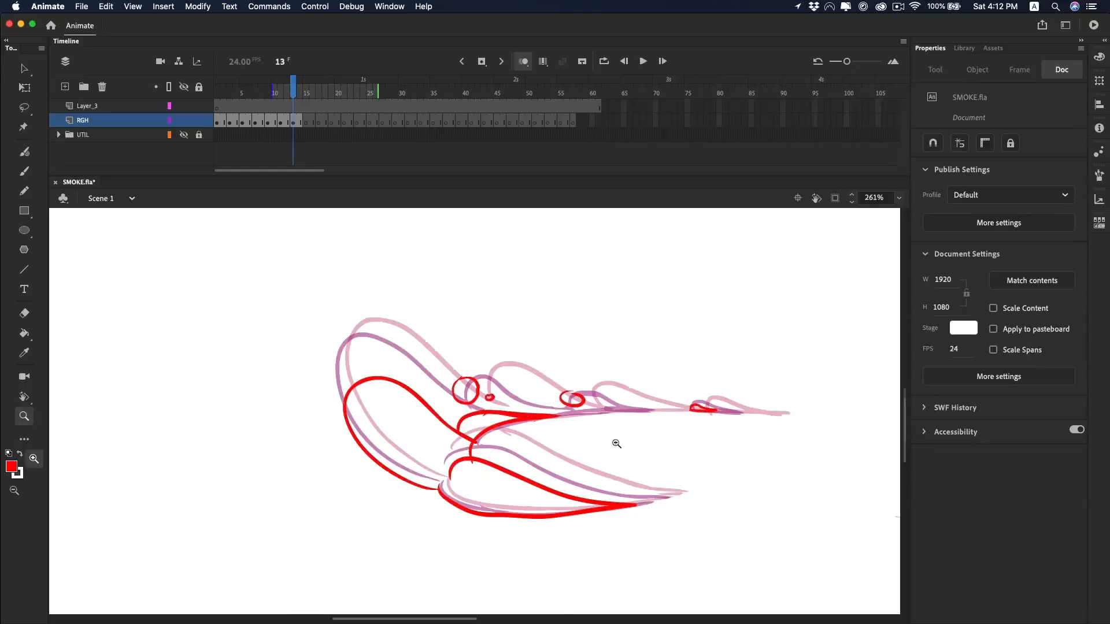
alt+click(561, 458)
key(alt+shift+o)
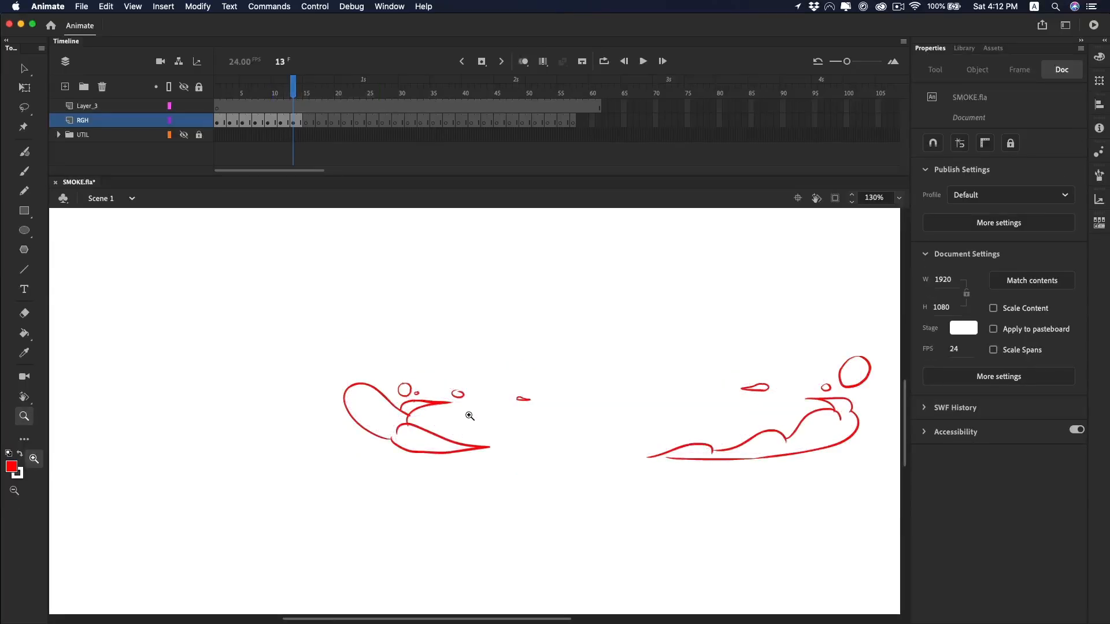
key(e)
key(z)
alt+click(575, 463)
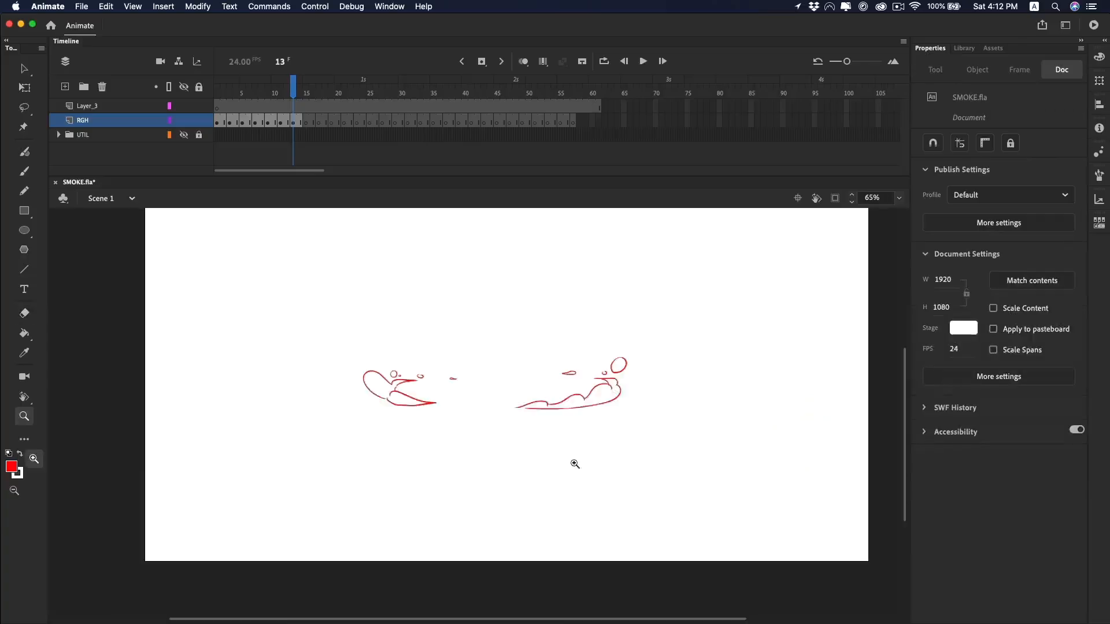
key(Return)
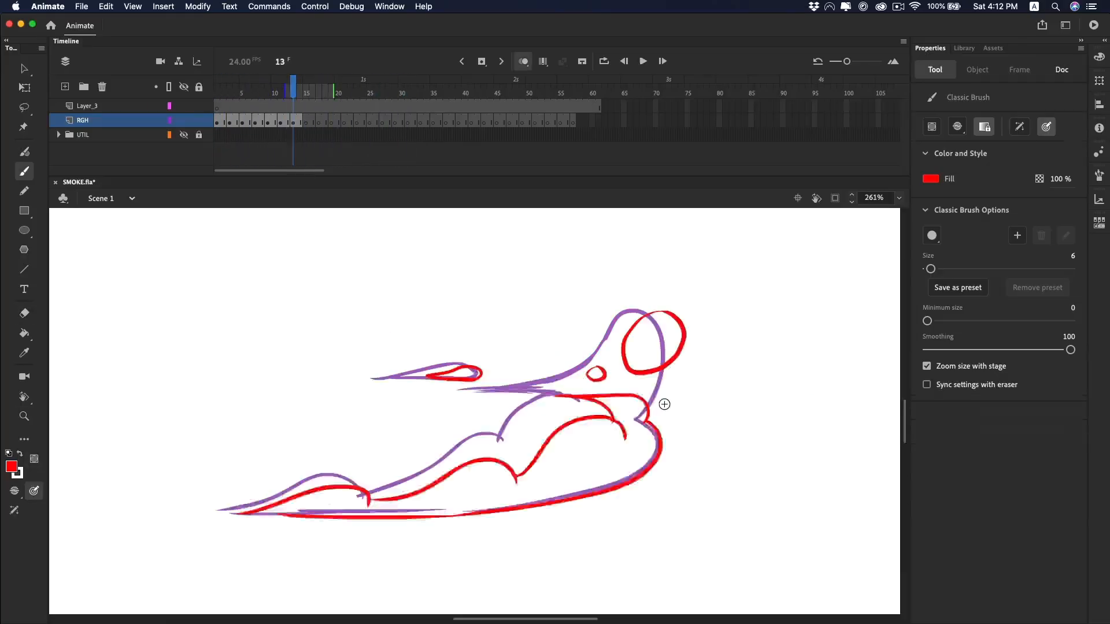
Compare the neighbouring drawings, then draw a smaller round puff on frame 15 over the outer side of the right one, redoing failed strokes.
key(alt+comma)
key(alt+period)
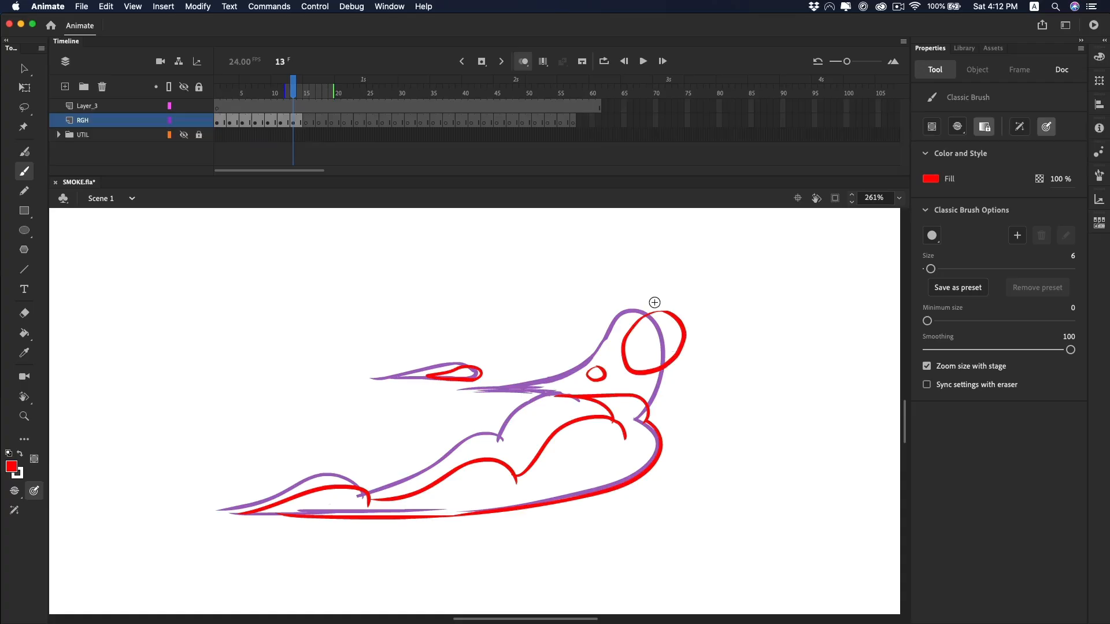
key(alt+period)
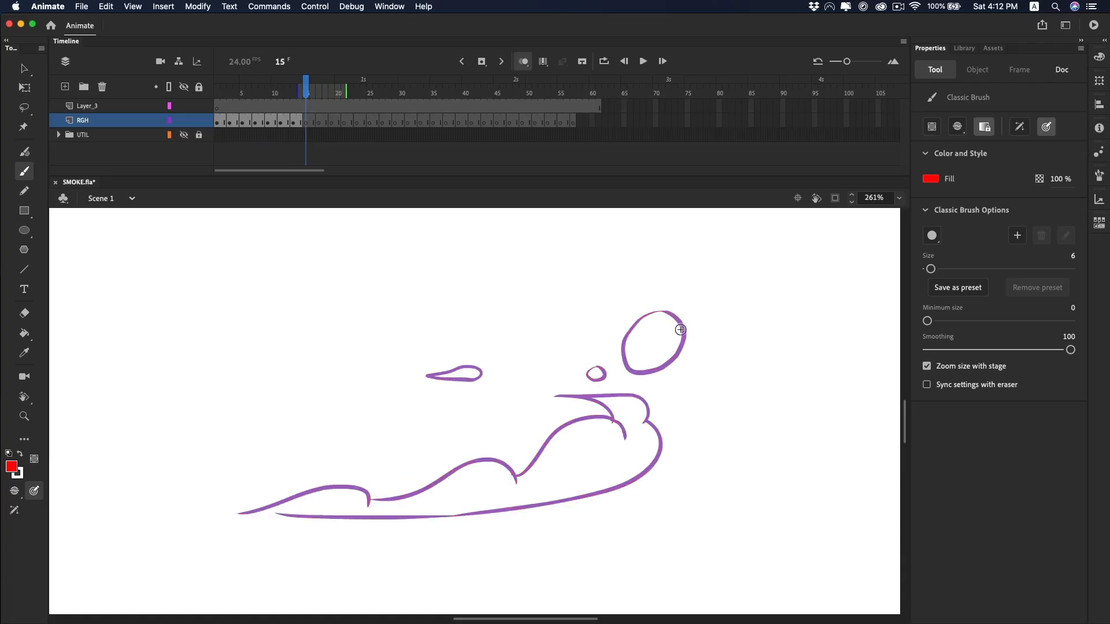
mouse_move(674, 315)
mouse_down()
mouse_move(682, 348)
mouse_move(646, 328)
mouse_move(649, 353)
mouse_up()
key(super+z)
key(super+z)
key(super+z)
mouse_move(666, 312)
mouse_down()
mouse_move(651, 333)
mouse_move(667, 360)
mouse_move(689, 350)
mouse_move(676, 312)
mouse_up()
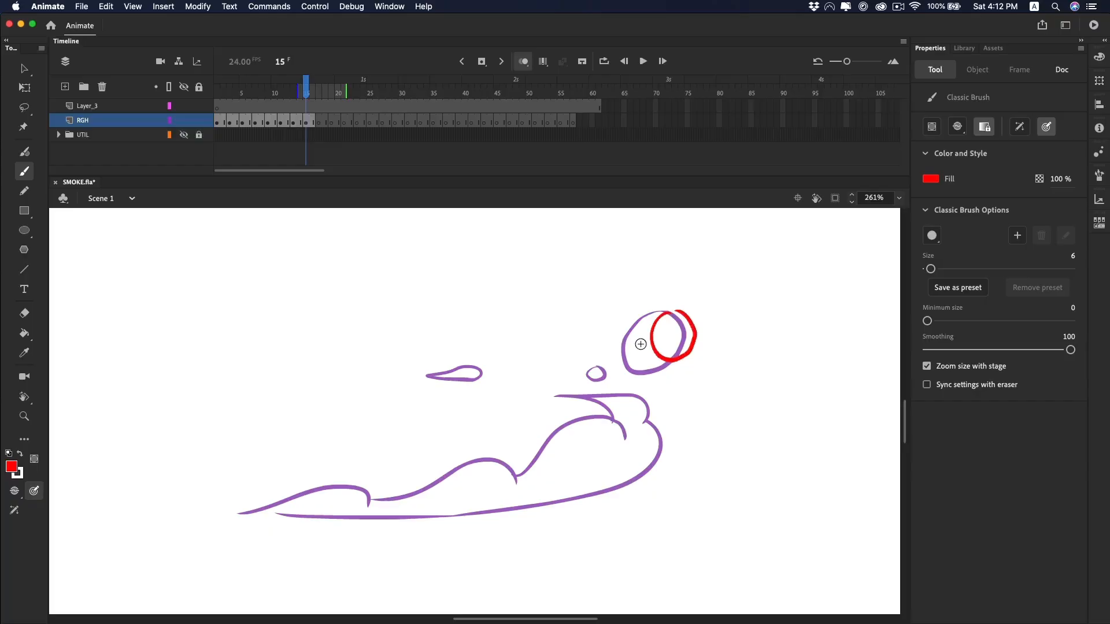
Draw frame 15's right smoke body lower and thinner, with a long curved base and smaller bumps.
drag(584, 444, 690, 416)
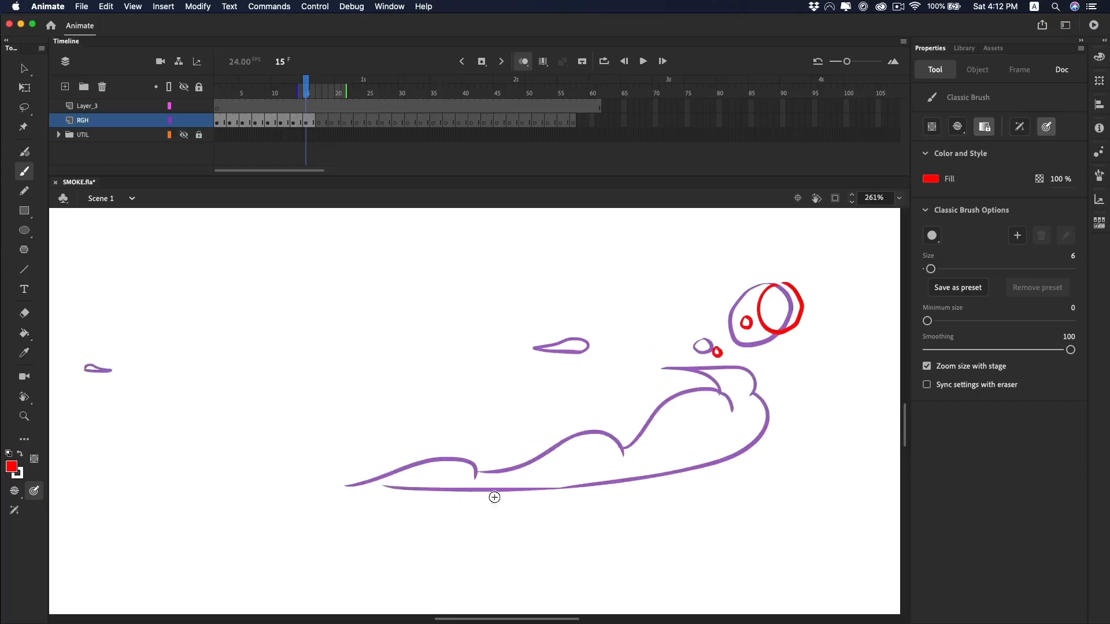
key(super+z)
mouse_move(370, 493)
mouse_down()
mouse_move(494, 495)
mouse_move(763, 401)
mouse_move(642, 466)
mouse_up()
drag(642, 466, 488, 490)
drag(487, 489, 393, 494)
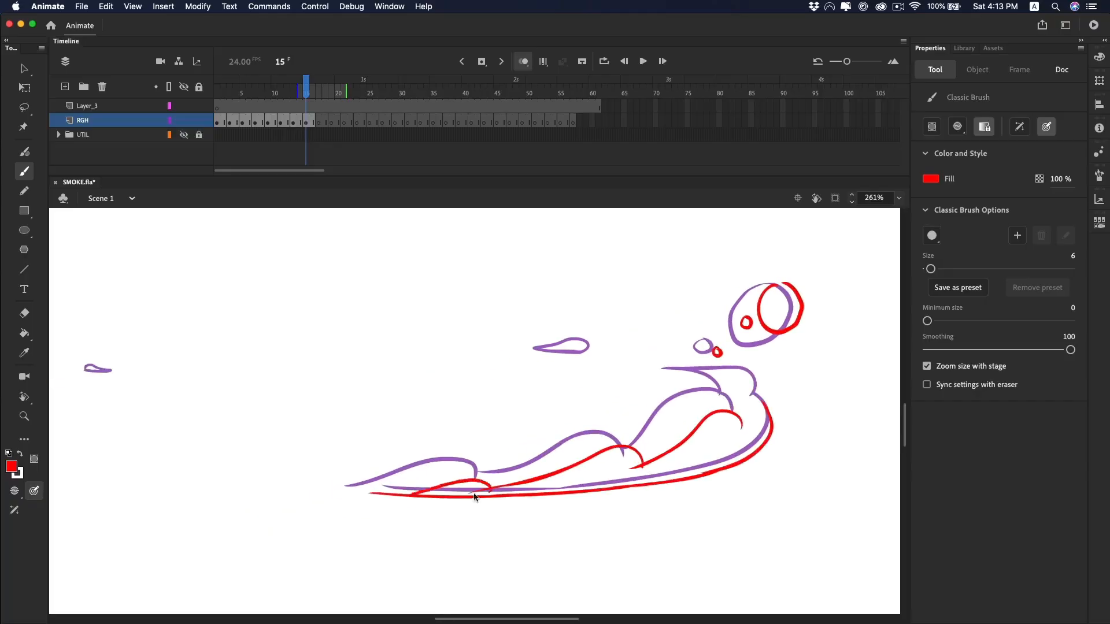
mouse_move(743, 426)
mouse_down()
mouse_move(725, 382)
mouse_move(693, 373)
mouse_move(707, 376)
mouse_up()
key(super+z)
Replay the animation, then turn on onion skinning at frame 15 and draw a smaller pointed lobe under the left plume.
key(z)
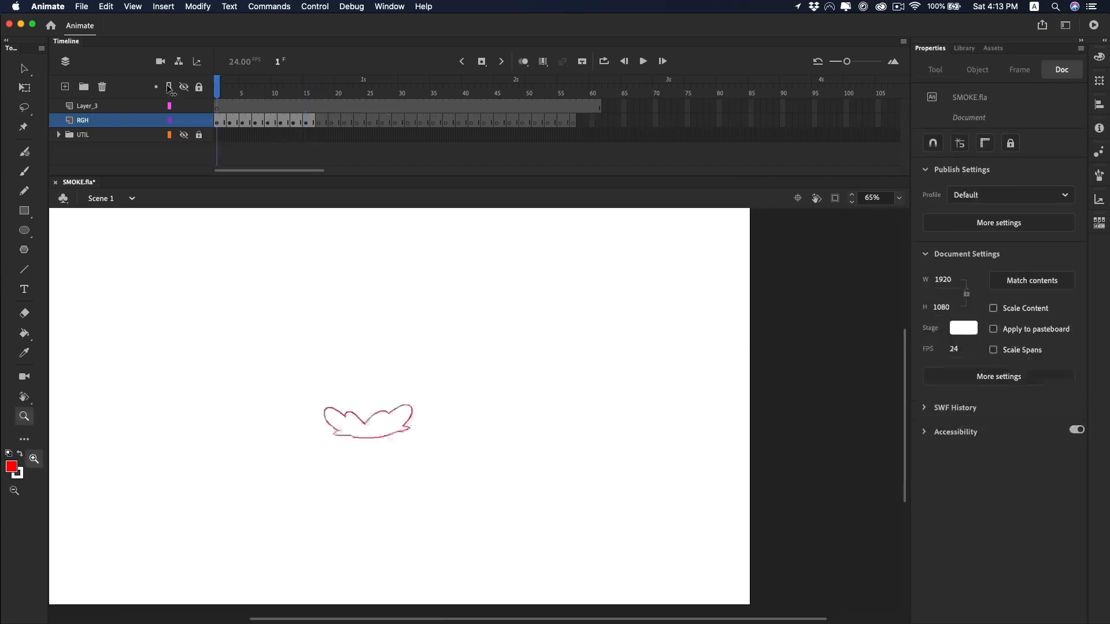
key(Return)
click(322, 431)
click(432, 426)
key(period)
key(period)
key(b)
key(alt+shift+o)
drag(351, 446, 507, 463)
drag(496, 463, 358, 441)
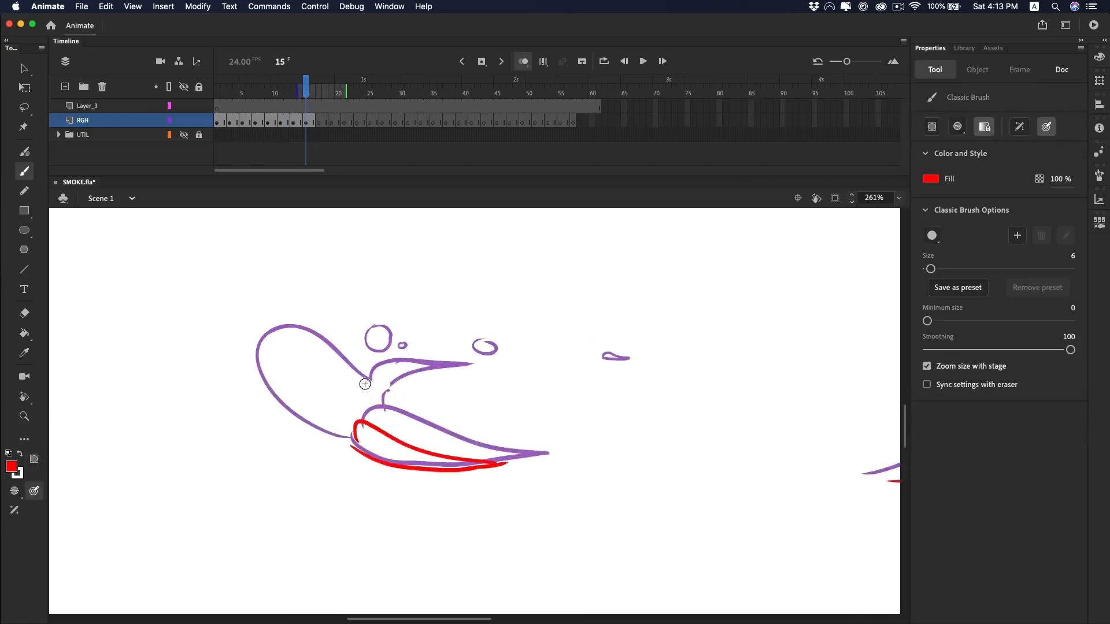
Draw frame 15's left plume and its upper pointed wisp, erasing stray line ends.
drag(373, 392, 437, 366)
mouse_move(351, 445)
mouse_down()
mouse_move(372, 407)
mouse_move(398, 443)
mouse_up()
mouse_move(321, 356)
mouse_down()
mouse_move(376, 370)
mouse_move(369, 405)
mouse_move(370, 377)
mouse_move(433, 412)
mouse_up()
key(e)
key(b)
key(e)
scroll(380, 440, up, 3)
key(b)
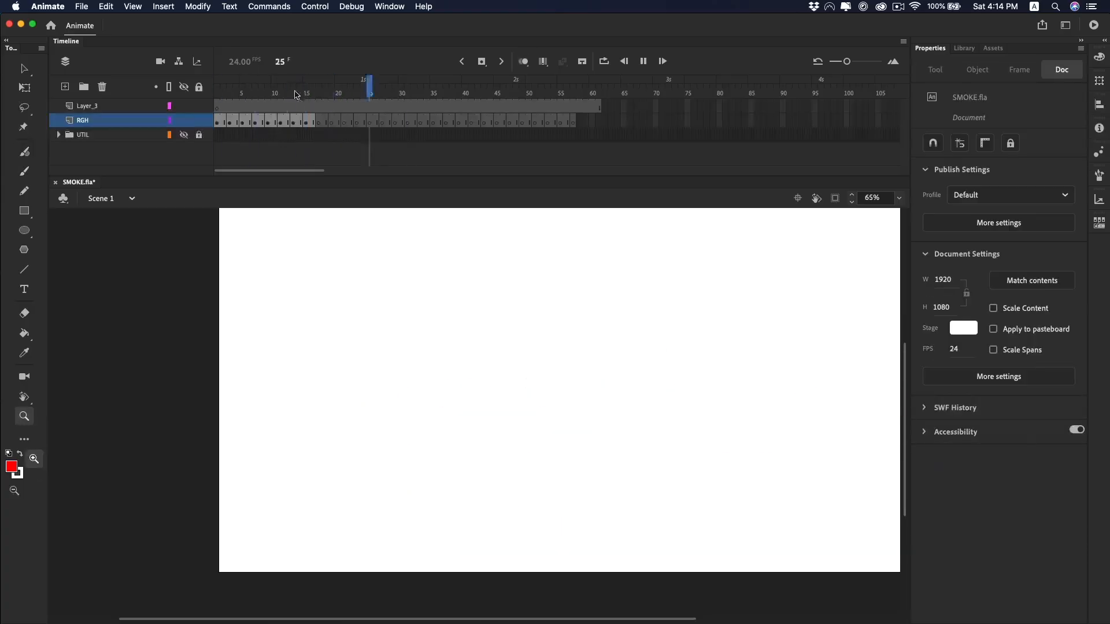
Replay the animation, then lasso and delete the loose droplets around frame 5's right plume.
click(600, 460)
key(Return)
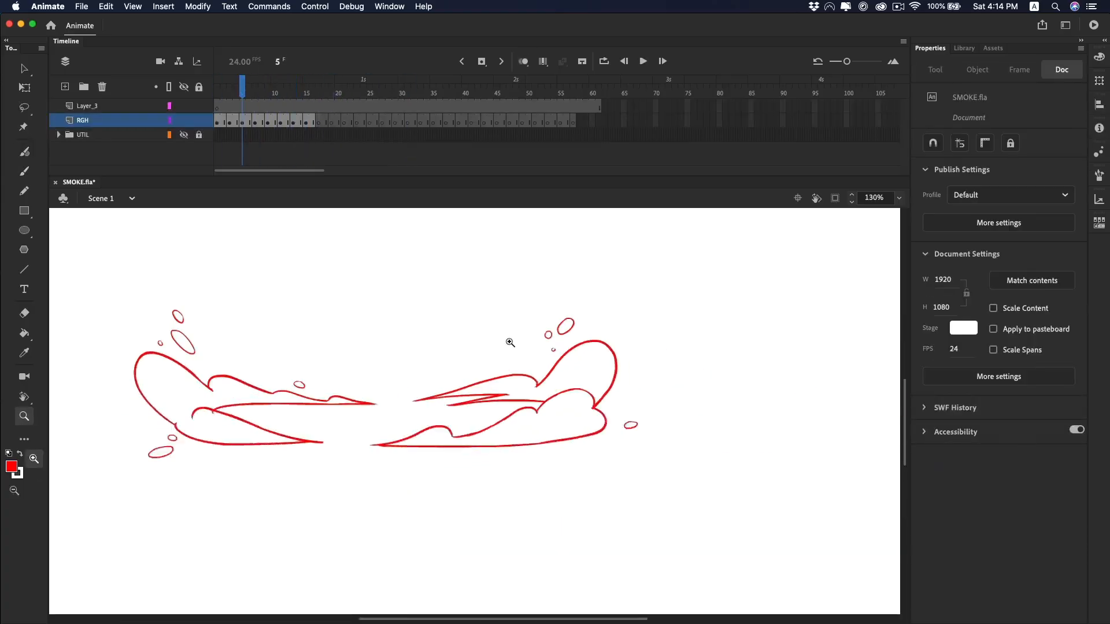
key(l)
drag(574, 341, 620, 277)
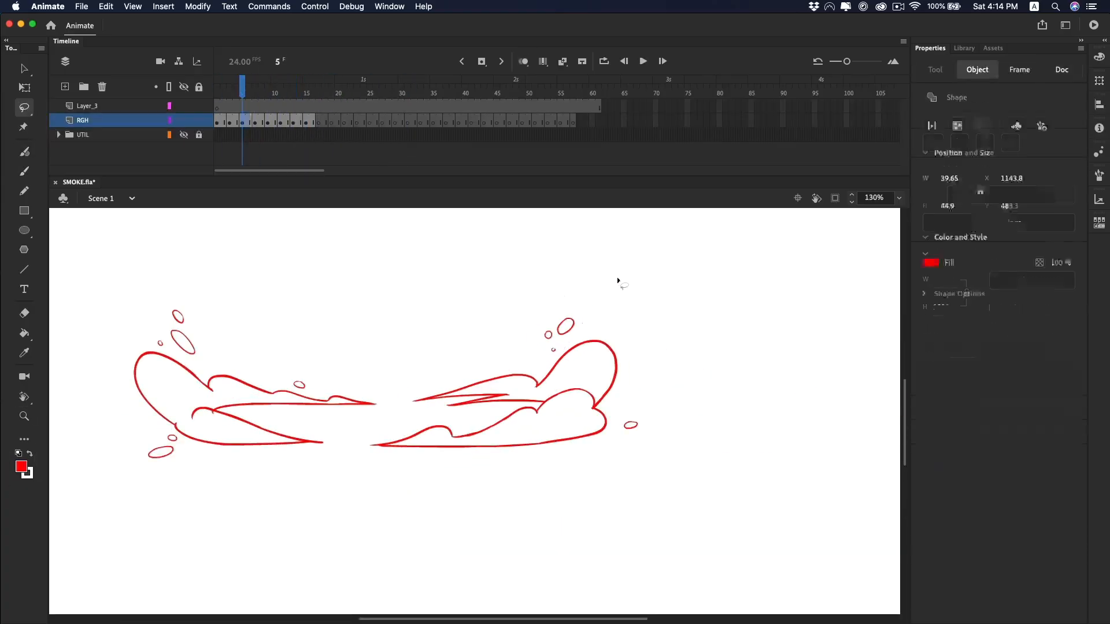
key(Delete)
drag(626, 406, 618, 380)
key(Delete)
Lasso and delete the remaining droplets above the rear smoke and around the left plume on frame 5.
drag(294, 391, 287, 378)
key(Delete)
drag(173, 315, 176, 320)
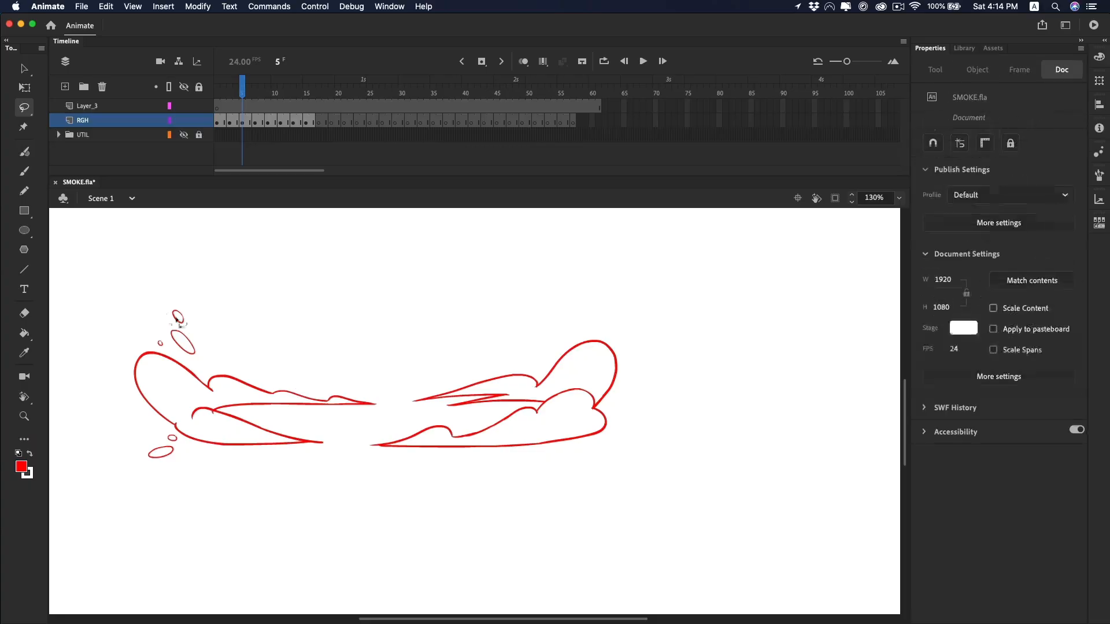
drag(180, 362, 182, 366)
key(Delete)
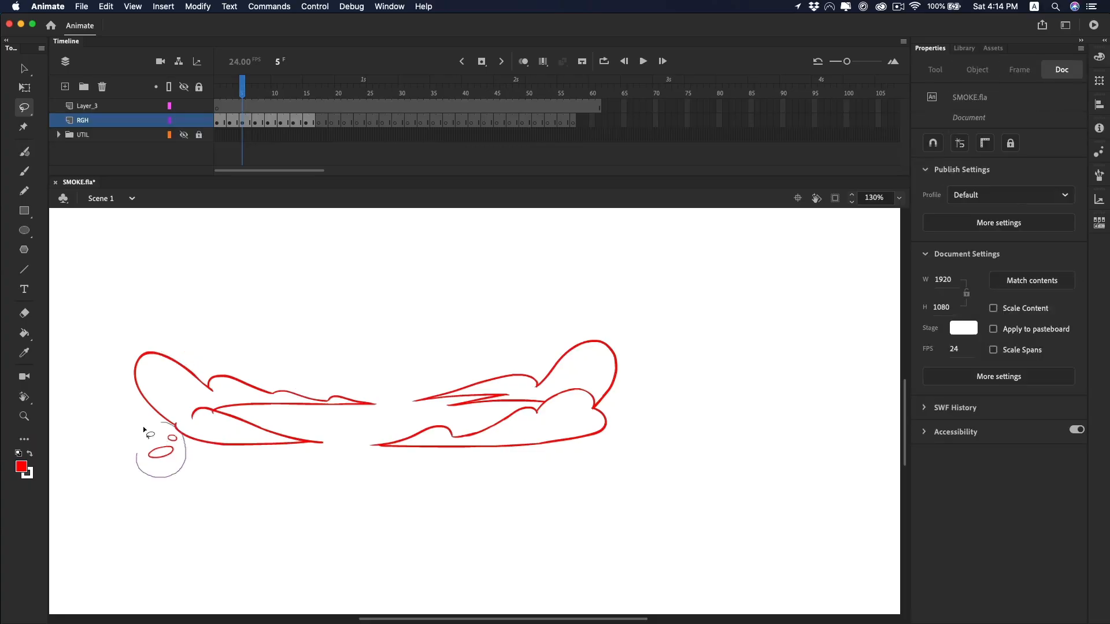
Replay the animation from the early frames to check the motion without the droplets.
key(z)
alt+click(423, 439)
key(alt+shift+o)
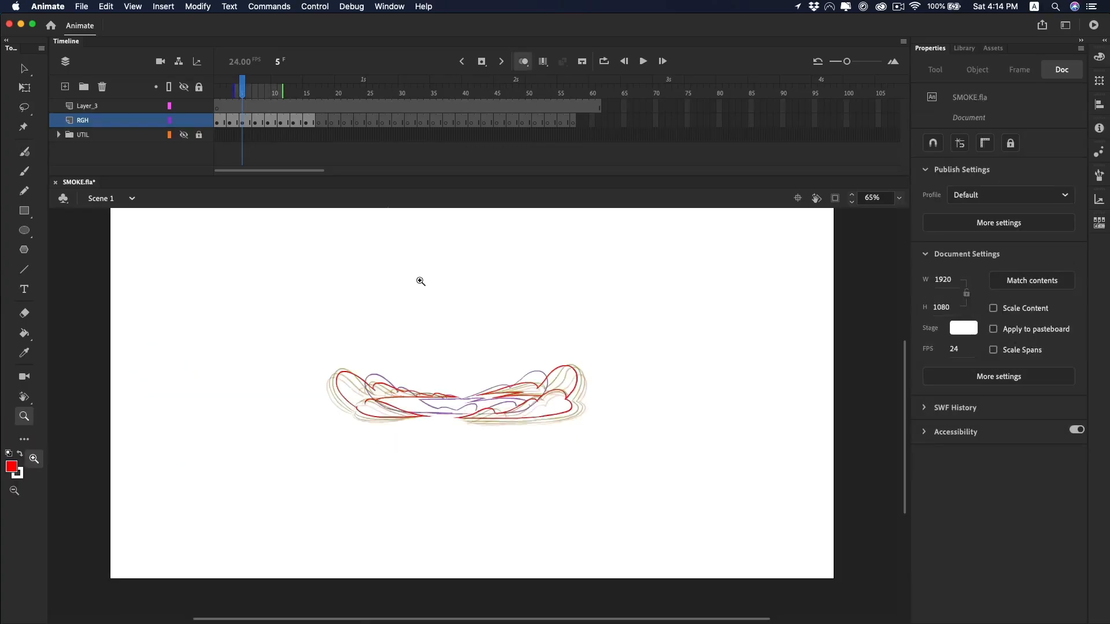
key(Return)
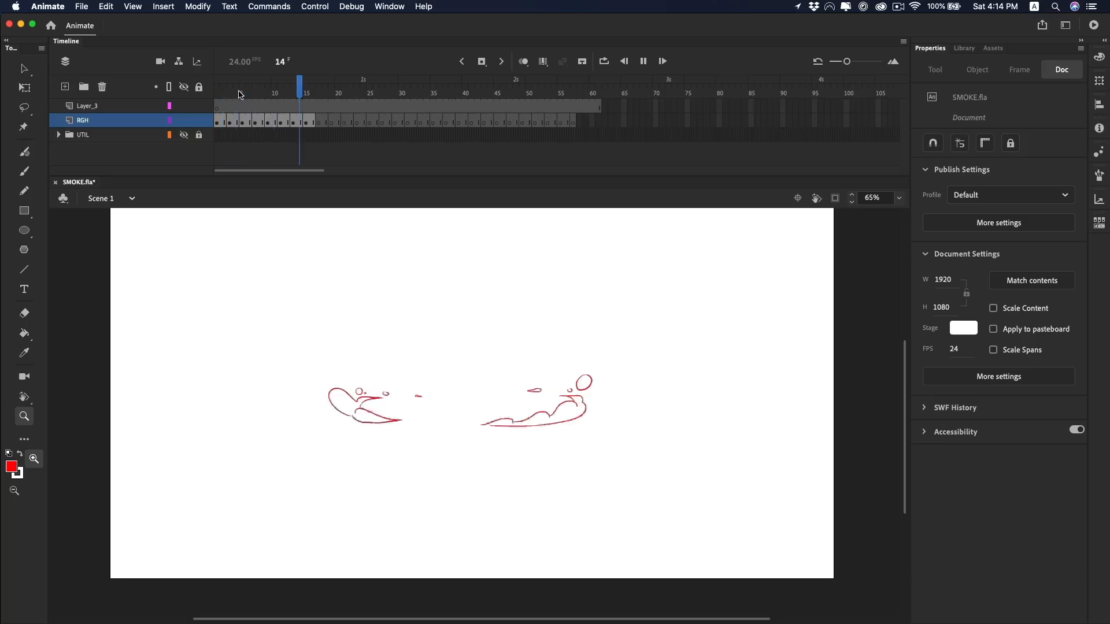
key(Return)
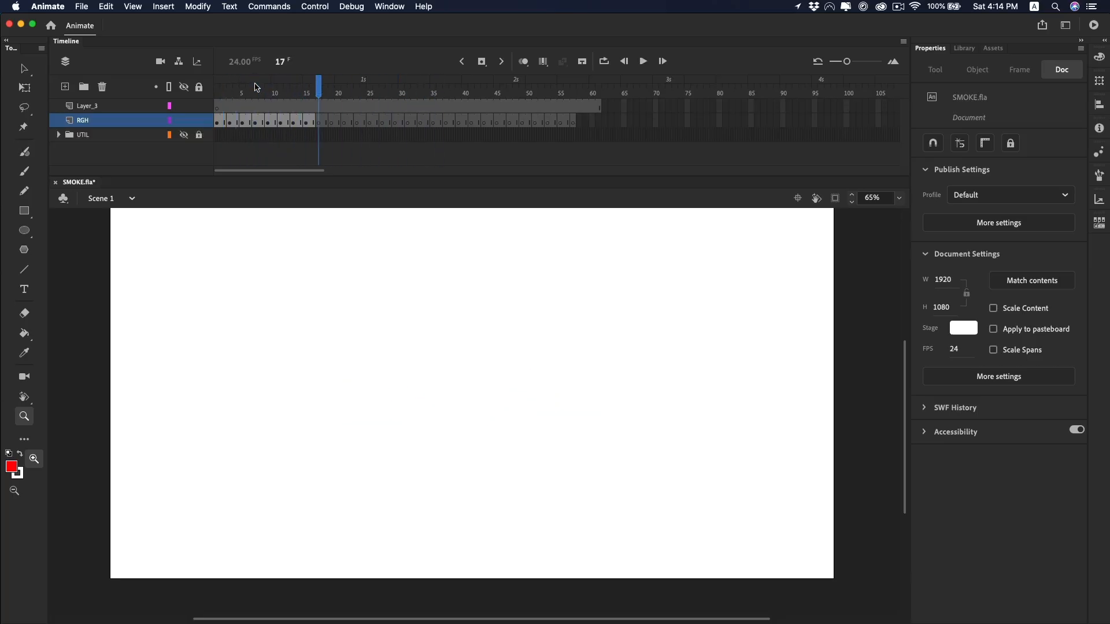
Turn on onion skinning at frame 17 and draw the right round puff and the small puff beside it smaller.
key(alt+shift+o)
click(524, 412)
click(616, 359)
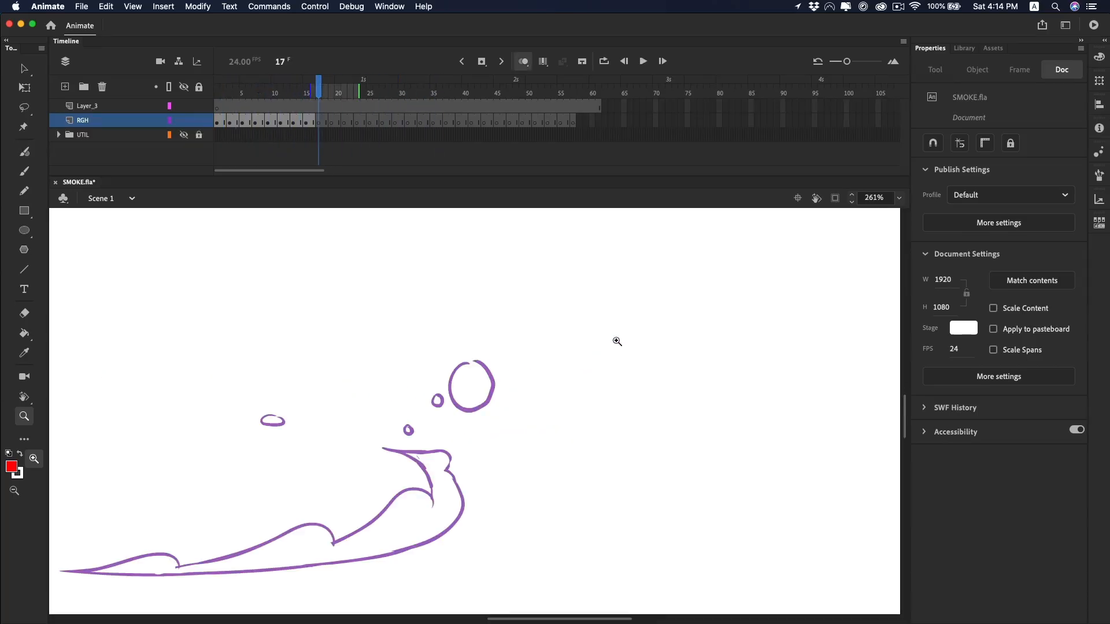
key(b)
drag(484, 395, 480, 359)
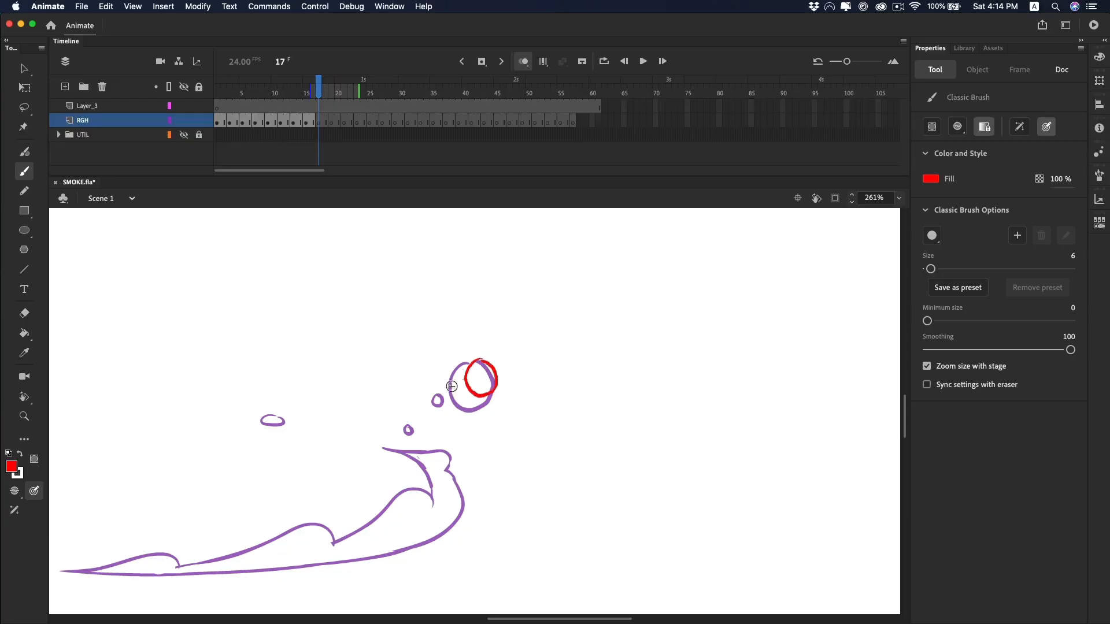
drag(439, 396, 442, 400)
drag(445, 452, 696, 366)
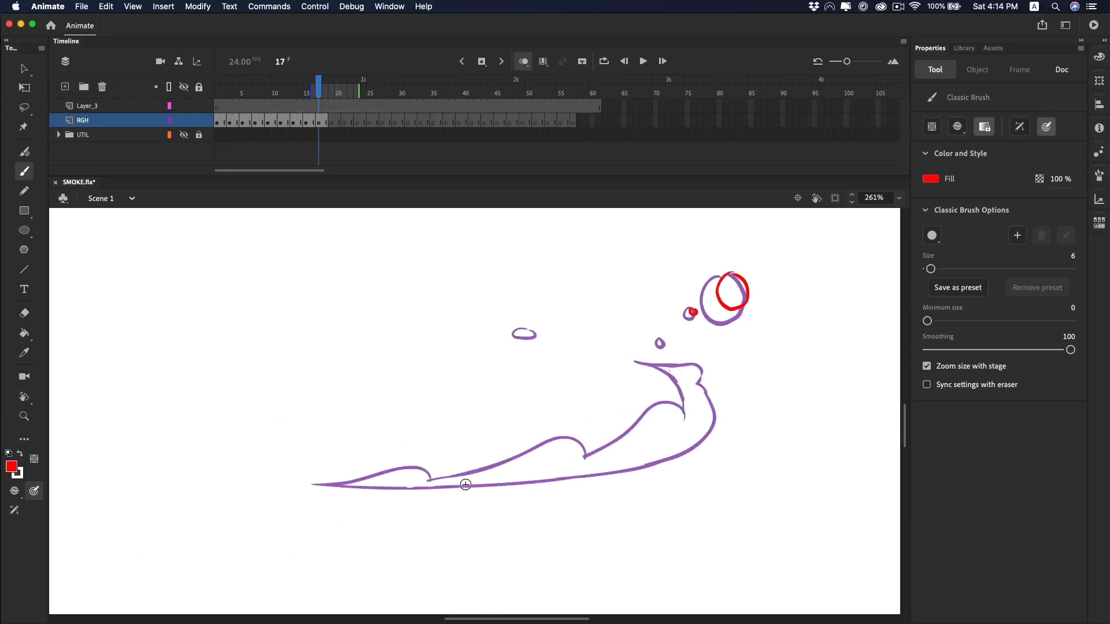
Draw frame 17's right smoke body lower and shorter with fewer bumps, erasing part of its front edge.
mouse_move(457, 492)
mouse_down()
mouse_move(703, 432)
mouse_move(708, 396)
mouse_move(581, 468)
mouse_up()
mouse_move(591, 466)
mouse_down()
mouse_move(528, 473)
mouse_move(489, 495)
mouse_up()
key(e)
drag(701, 416, 694, 390)
key(b)
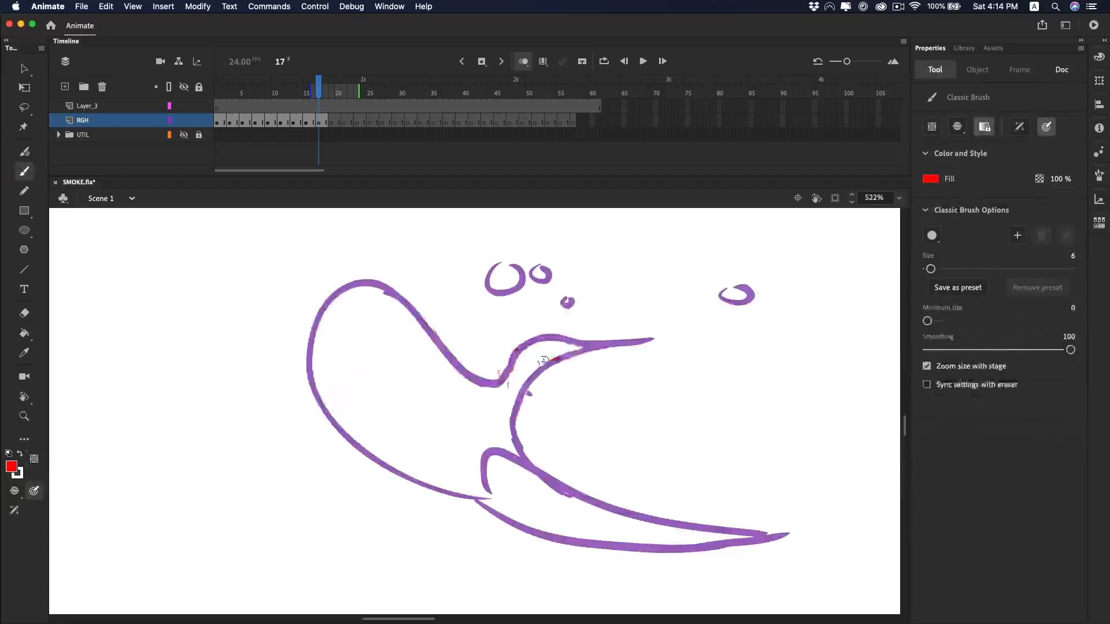
Draw frame 17's left smoke as a small upper wisp, a pointed lower lobe, a detached oval and a rounded middle lobe.
drag(506, 378, 583, 347)
drag(510, 386, 563, 350)
drag(475, 508, 687, 552)
mouse_move(478, 496)
mouse_down()
mouse_move(662, 545)
mouse_move(328, 432)
mouse_up()
key(super+z)
drag(296, 361, 299, 366)
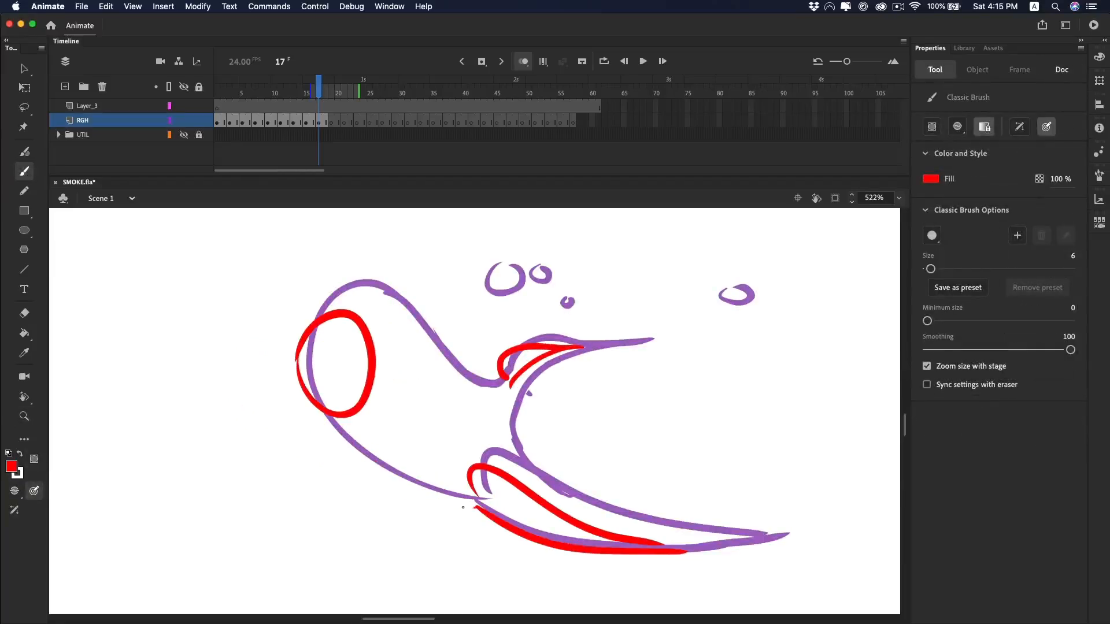
mouse_move(463, 508)
mouse_down()
mouse_move(508, 465)
mouse_move(526, 487)
mouse_up()
Draw smaller round puffs above frame 17's left smoke and undo the last stroke.
key(z)
alt+click(473, 474)
click(501, 363)
key(b)
drag(461, 373, 477, 399)
key(super+z)
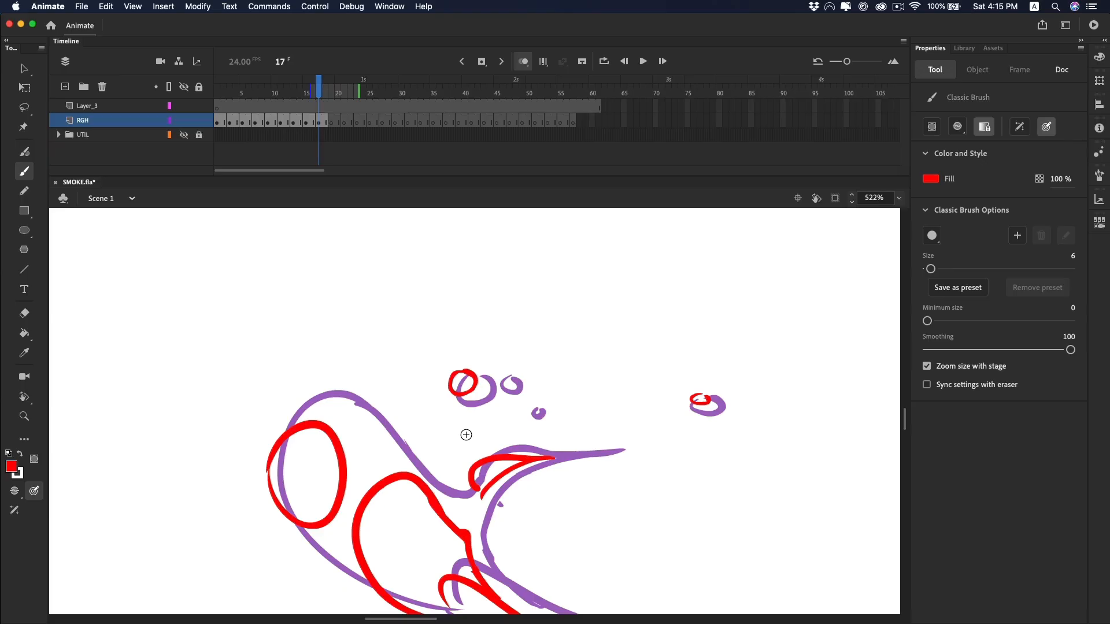
View the whole stage and replay the animation to check the drawings through frame 17.
key(z)
alt+click(481, 390)
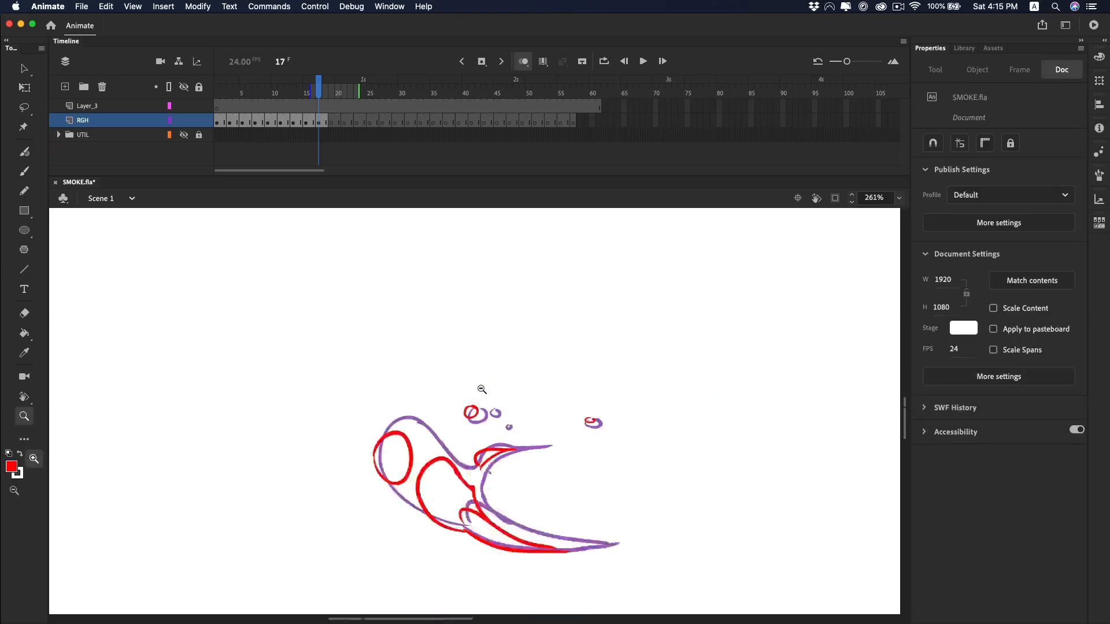
alt+click(480, 389)
alt+click(605, 477)
key(v)
key(Return)
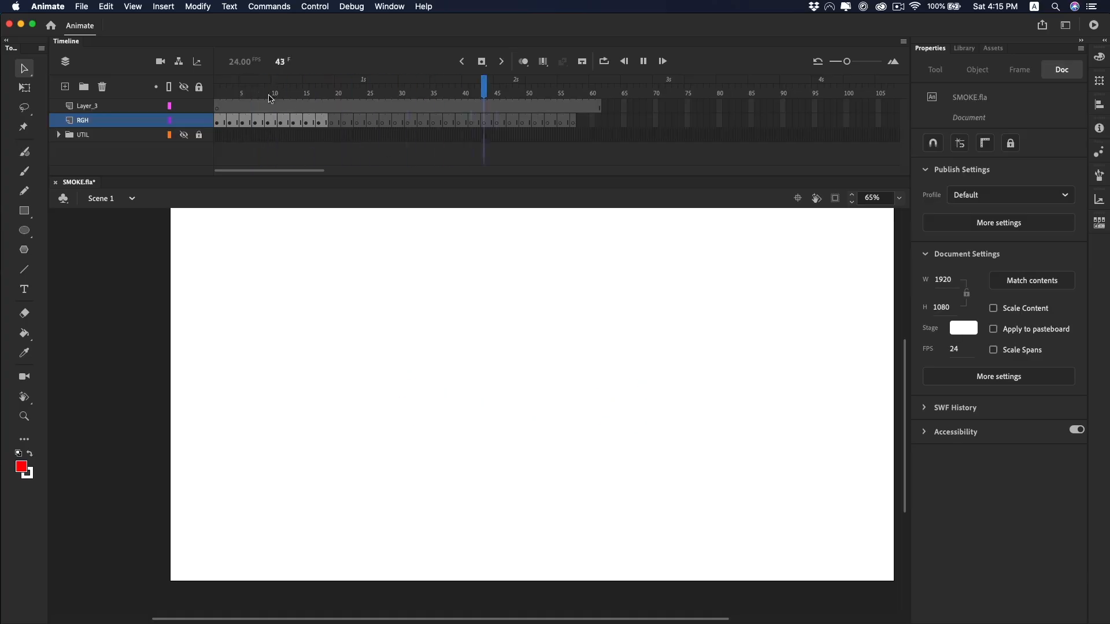
key(Return)
On frame 19, draw shrunken versions of the right smoke's round puffs over the onion-skinned ones.
key(z)
click(623, 407)
click(524, 421)
key(b)
drag(465, 372, 471, 376)
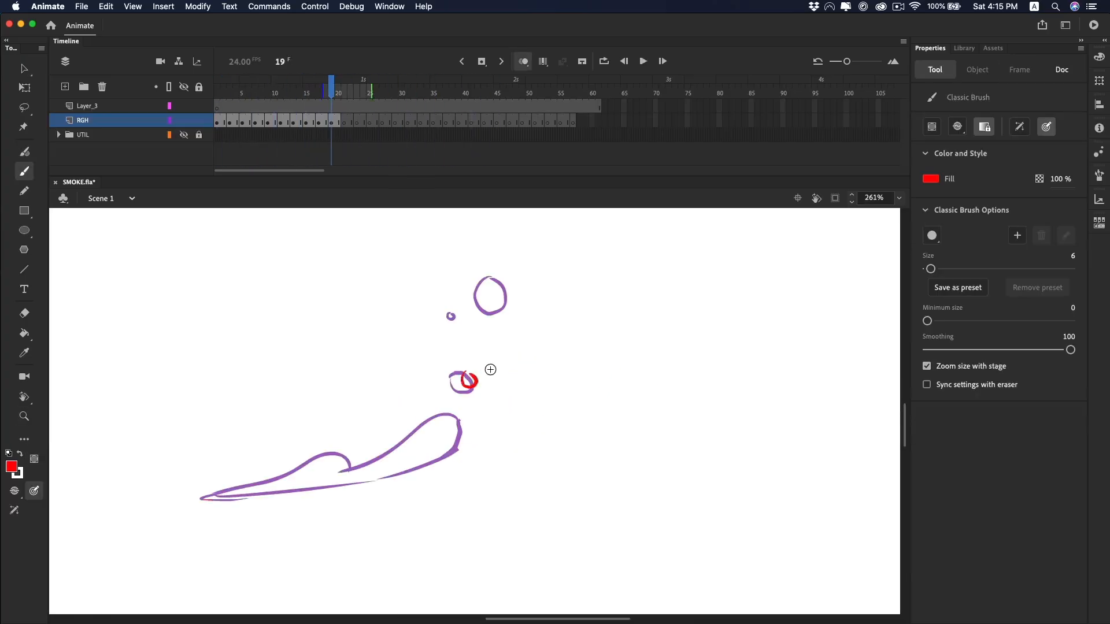
key(.)
drag(495, 279, 499, 278)
Step back and forth through the drawings from frame 19 down to frame 11 to compare the right smoke's shapes.
key(z)
alt+click(466, 346)
key(alt+)
key(alt+)
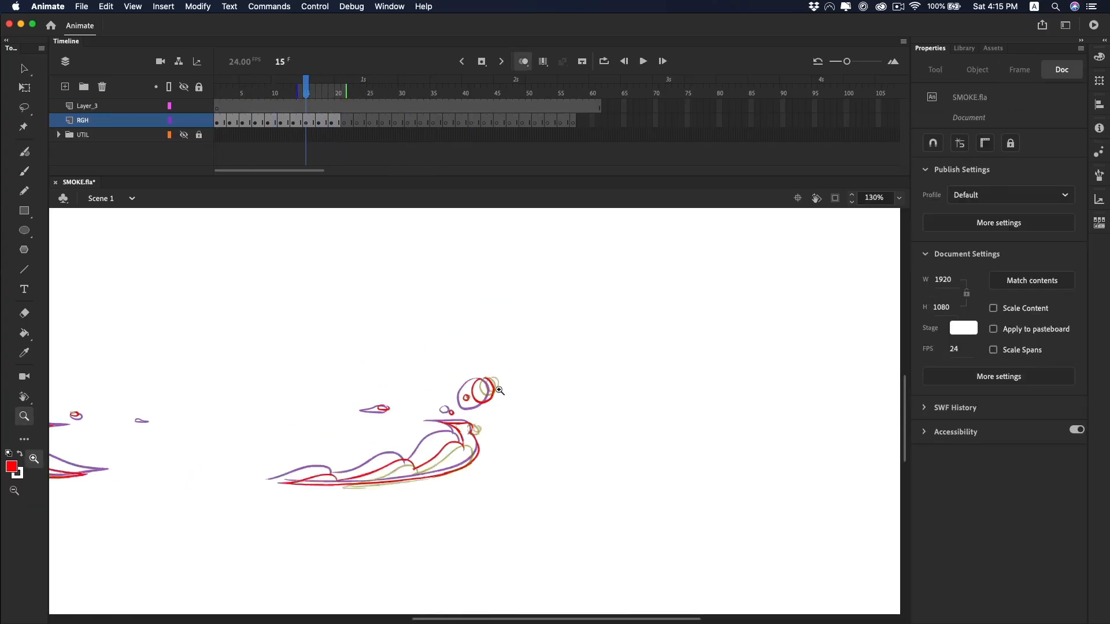
key(alt+.)
key(alt+.)
key(alt+)
key(alt+)
key(alt+)
key(alt+)
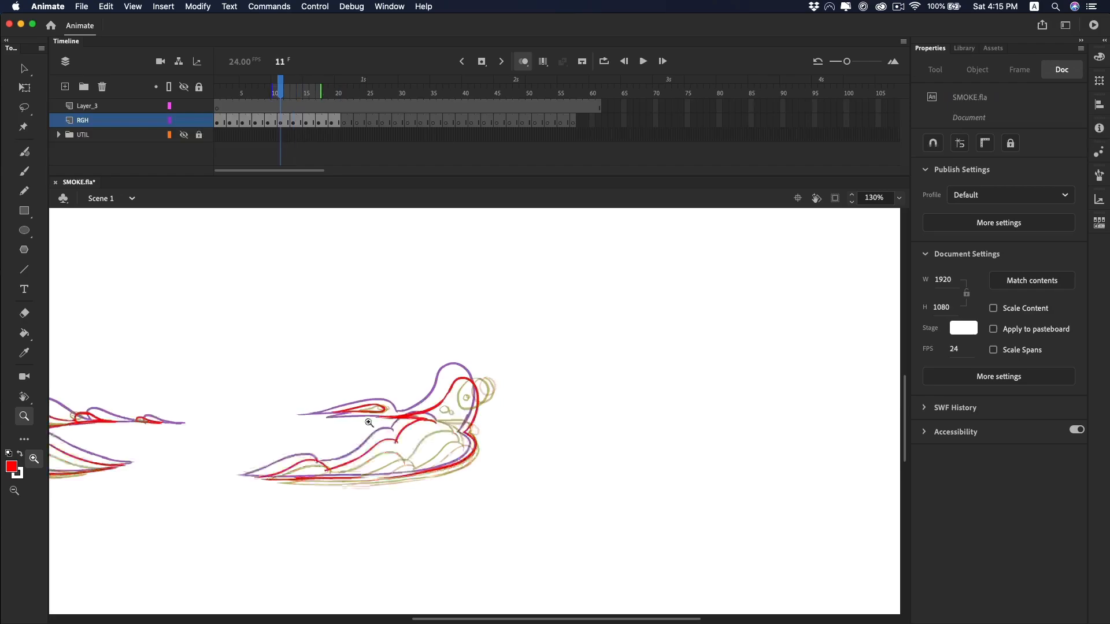
Flip forward and back through the drawings between frames 11 and 19 to examine how the right smoke shrinks and breaks up.
key(alt+.)
key(alt+.)
key(alt+.)
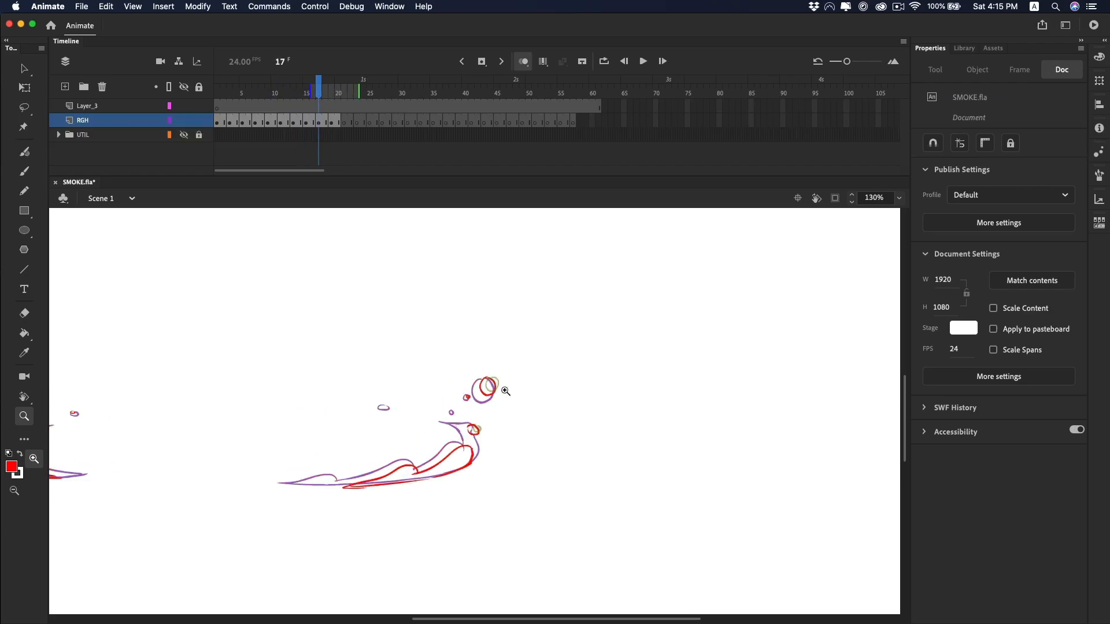
key(alt+.)
key(alt+)
key(alt+.)
key(alt+)
key(alt+)
key(alt+)
key(alt+)
key(alt+)
key(alt+)
key(alt+)
key(alt+.)
key(alt+.)
key(alt+.)
key(alt+.)
key(alt+.)
key(alt+.)
key(alt+.)
key(alt+.)
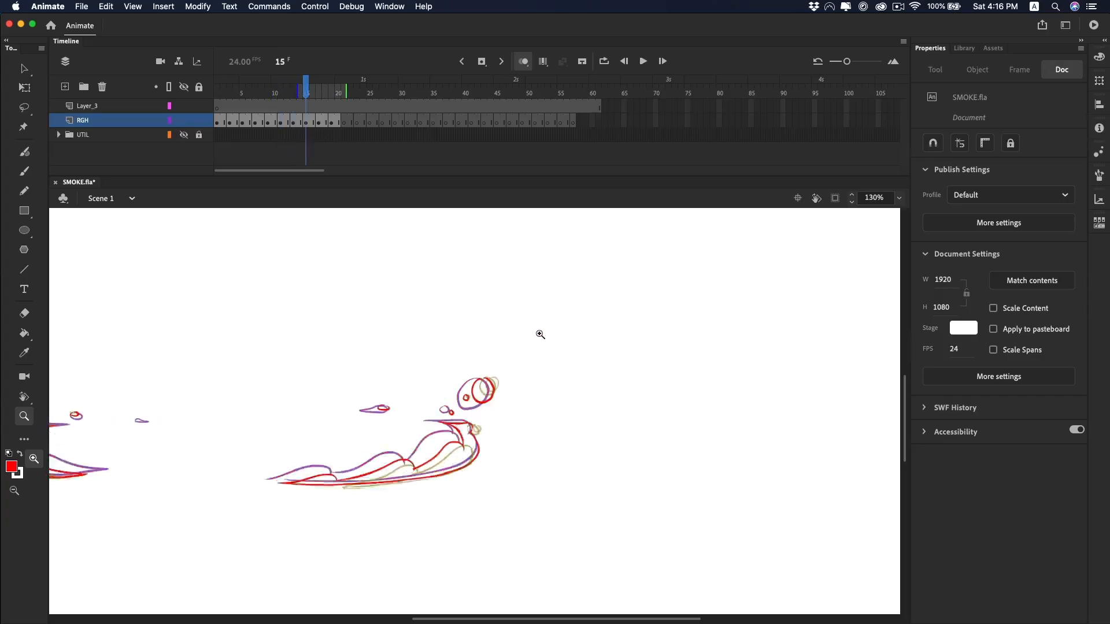
On frame 19, draw the right smoke's thinner, flatter body with its two humps over the onion-skinned drawing, undoing a stray stroke.
key(v)
drag(507, 368, 481, 399)
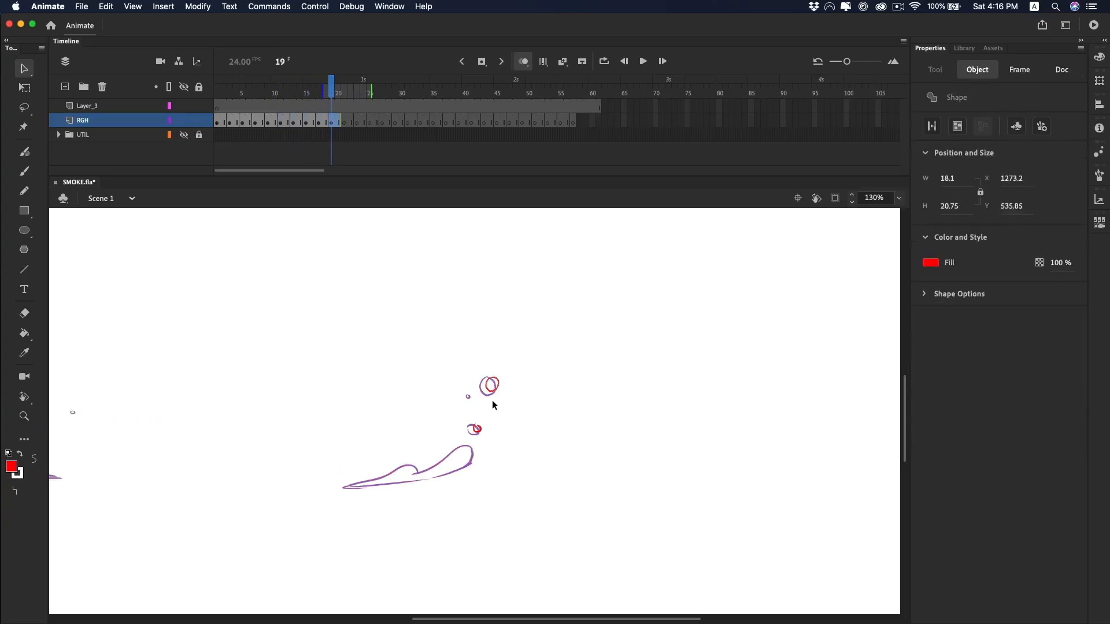
click(363, 483)
key(z)
click(363, 484)
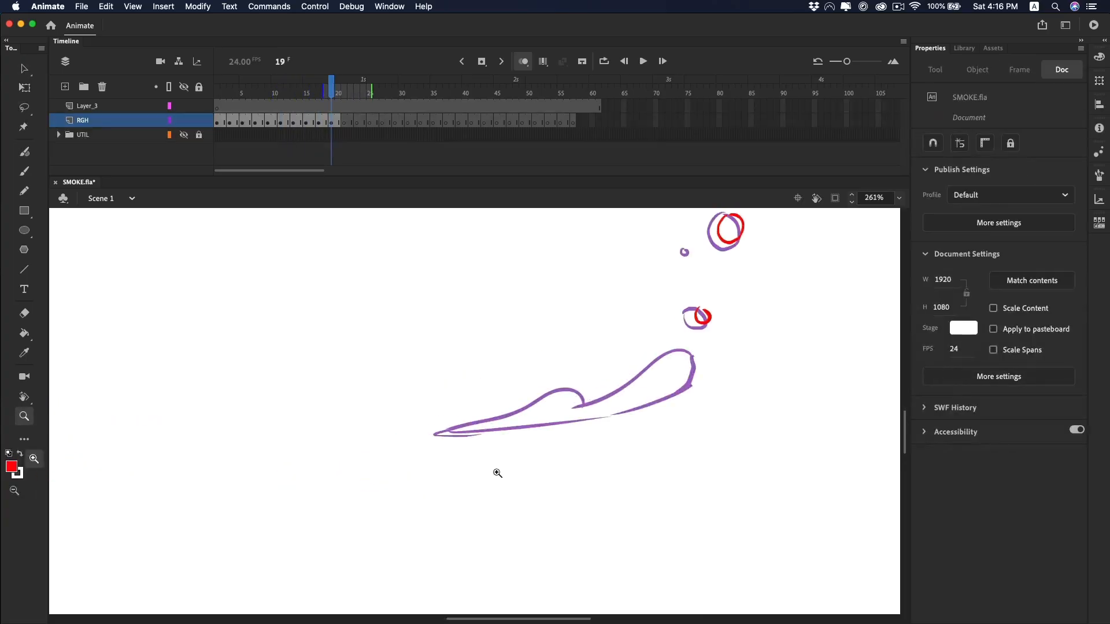
drag(529, 393, 529, 451)
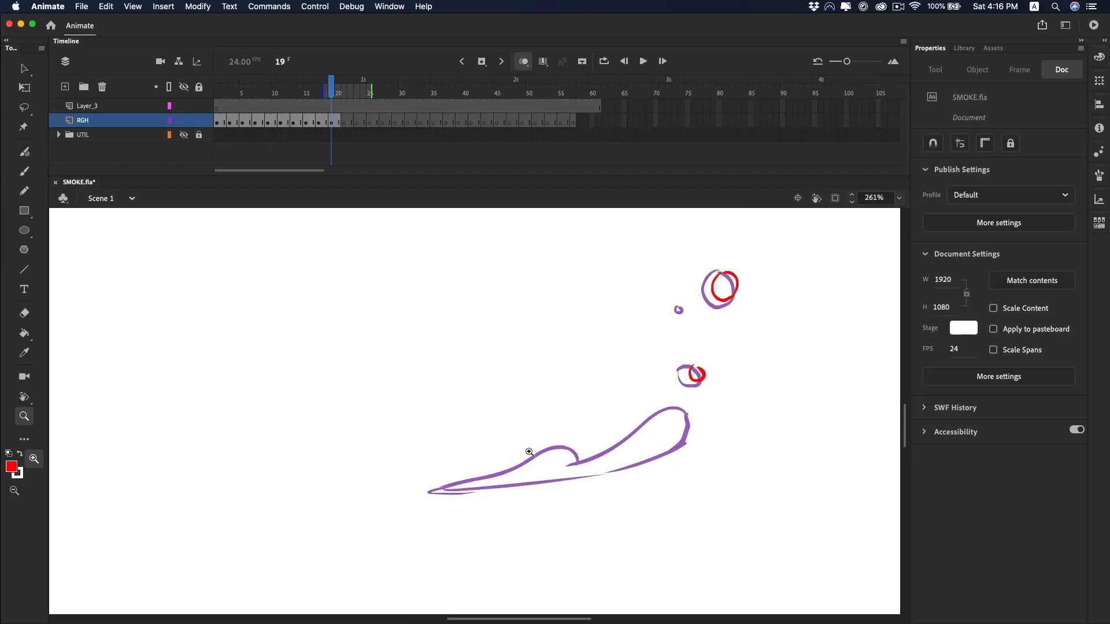
key(b)
mouse_move(528, 484)
mouse_down()
mouse_move(450, 489)
mouse_move(583, 475)
mouse_up()
key(super+z)
drag(466, 495, 690, 446)
key(e)
key(b)
drag(587, 476, 698, 442)
drag(518, 484, 570, 476)
On frame 19, draw shrunken versions of the left smoke's puffs and tapering body, undoing the last stroke.
drag(145, 434, 812, 396)
drag(344, 323, 350, 319)
drag(361, 348, 361, 357)
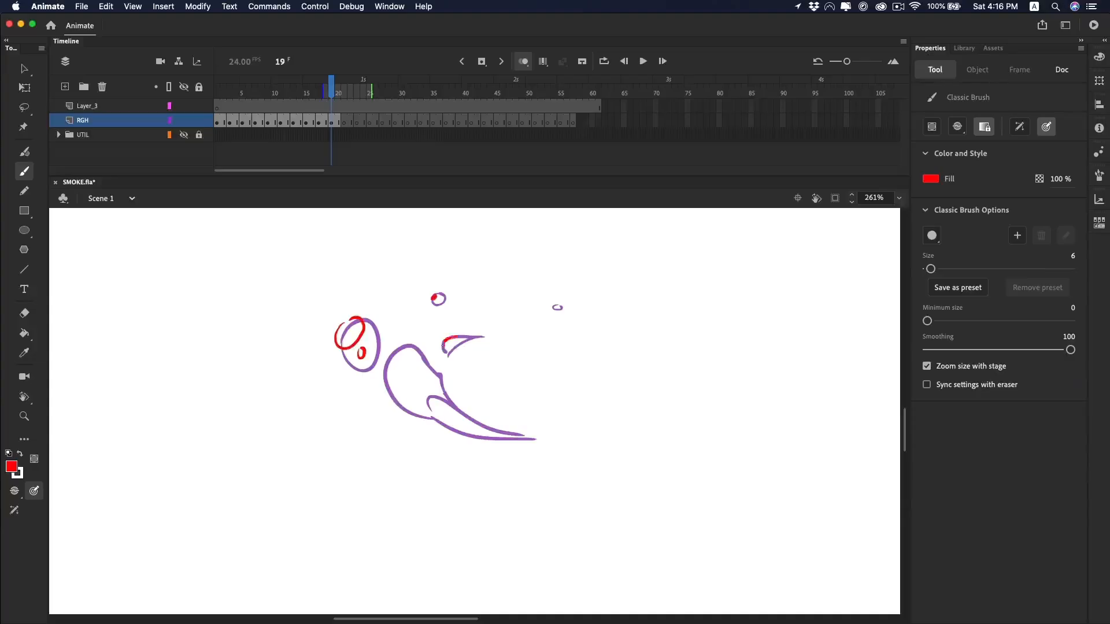
drag(457, 337, 458, 341)
mouse_move(518, 444)
mouse_down()
mouse_move(429, 414)
mouse_move(446, 393)
mouse_up()
key(super+z)
View the whole stage with onion skinning off and replay the animation to check the drawings through frame 19.
key(z)
alt+click(455, 385)
alt+click(454, 385)
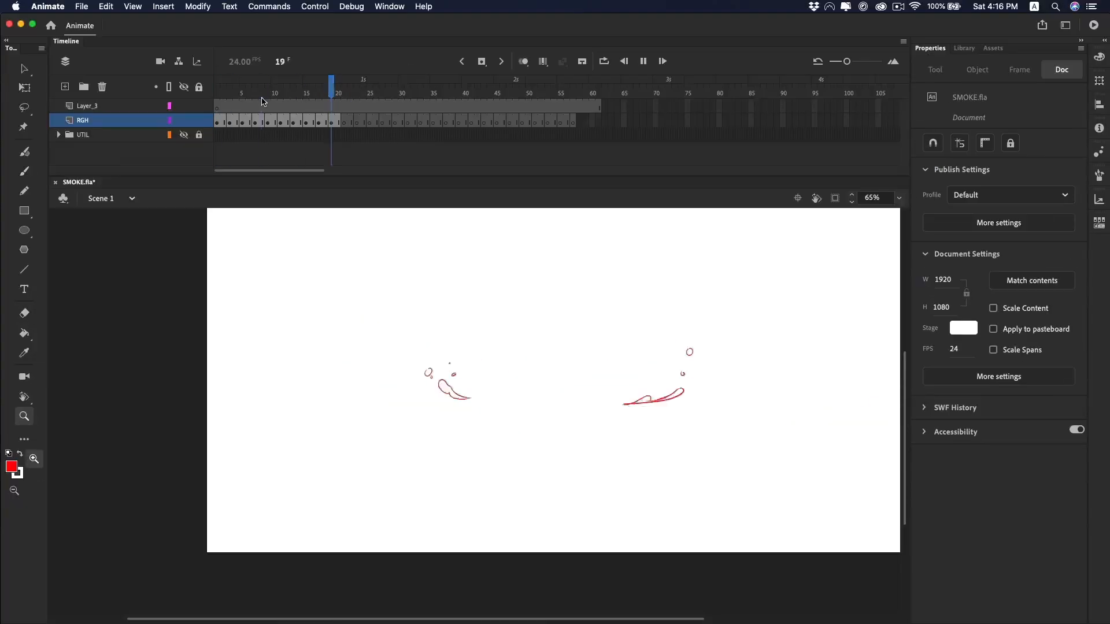
click(266, 94)
key(Return)
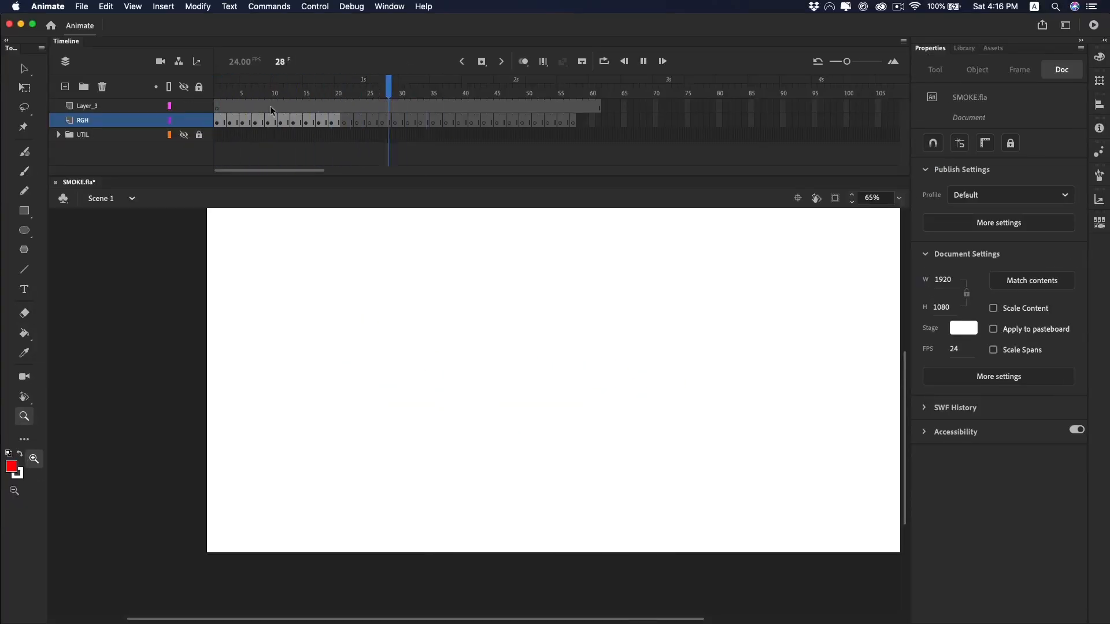
key(Return)
With onion skinning on, draw the right smoke on frame 21 broken up into small separate round puffs.
click(582, 396)
click(583, 395)
key(alt+shift+o)
mouse_move(596, 418)
mouse_down()
mouse_move(684, 356)
mouse_move(628, 438)
mouse_up()
key(b)
mouse_move(710, 287)
mouse_down()
mouse_move(727, 294)
mouse_move(720, 274)
mouse_up()
drag(664, 451, 694, 431)
key(super+z)
key(super+z)
mouse_move(556, 462)
mouse_down()
mouse_move(558, 481)
mouse_move(536, 476)
mouse_up()
key(z)
key(b)
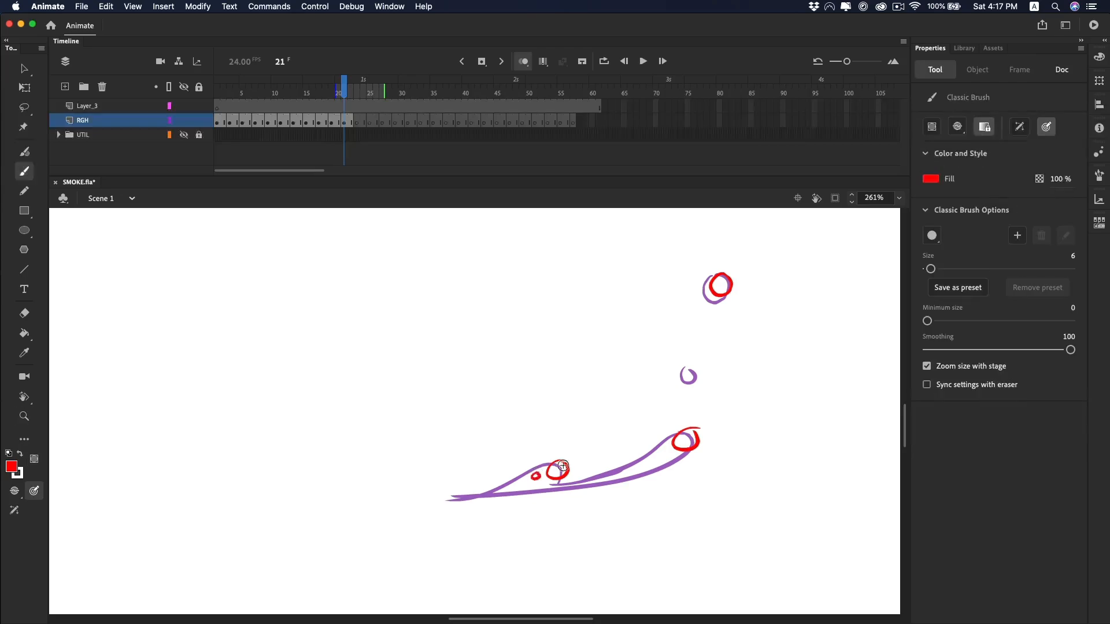
On frame 21, draw the left smoke as two shrunken round puffs and a small curved, tapering remnant.
key(z)
alt+click(509, 475)
drag(133, 389, 474, 445)
click(474, 446)
key(b)
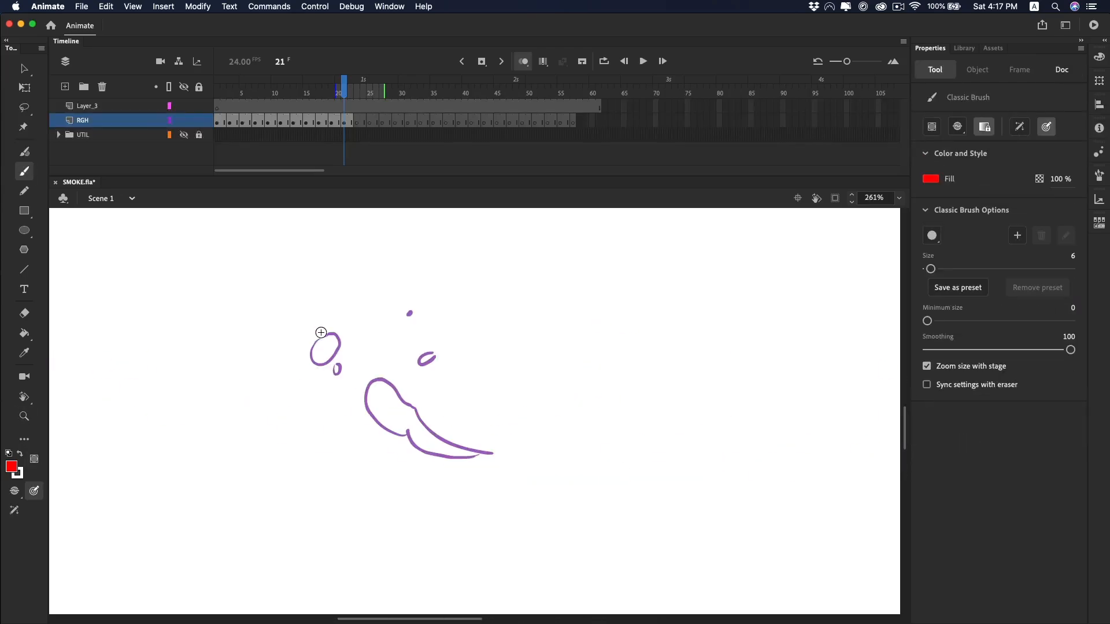
drag(325, 333, 310, 338)
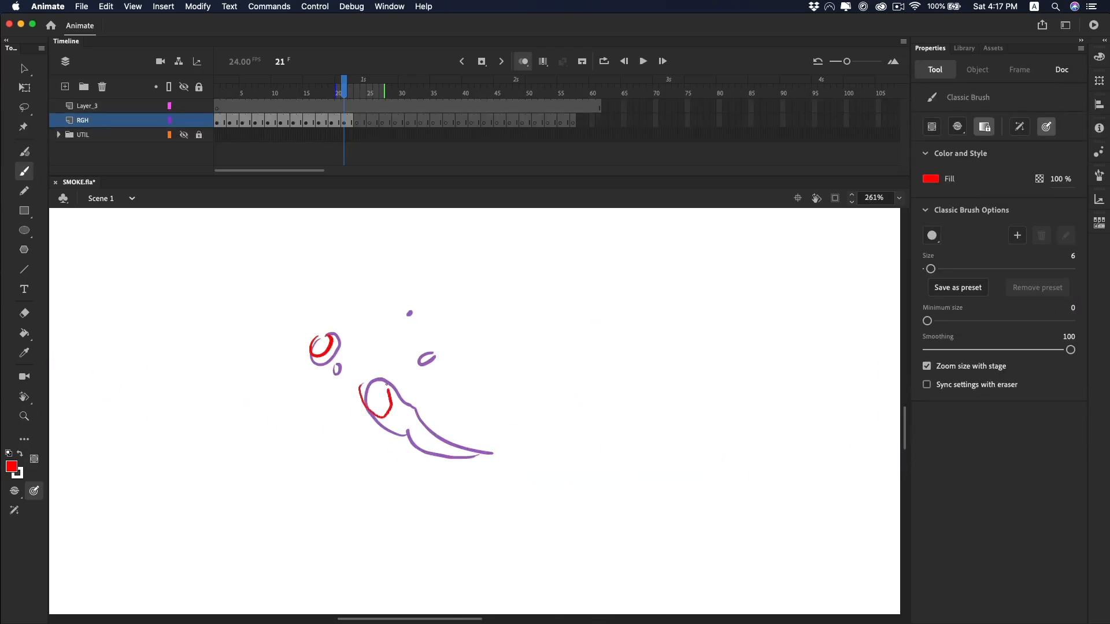
drag(387, 385, 364, 378)
key(super+z)
mouse_move(462, 460)
mouse_down()
mouse_move(476, 459)
mouse_move(440, 449)
mouse_up()
key(v)
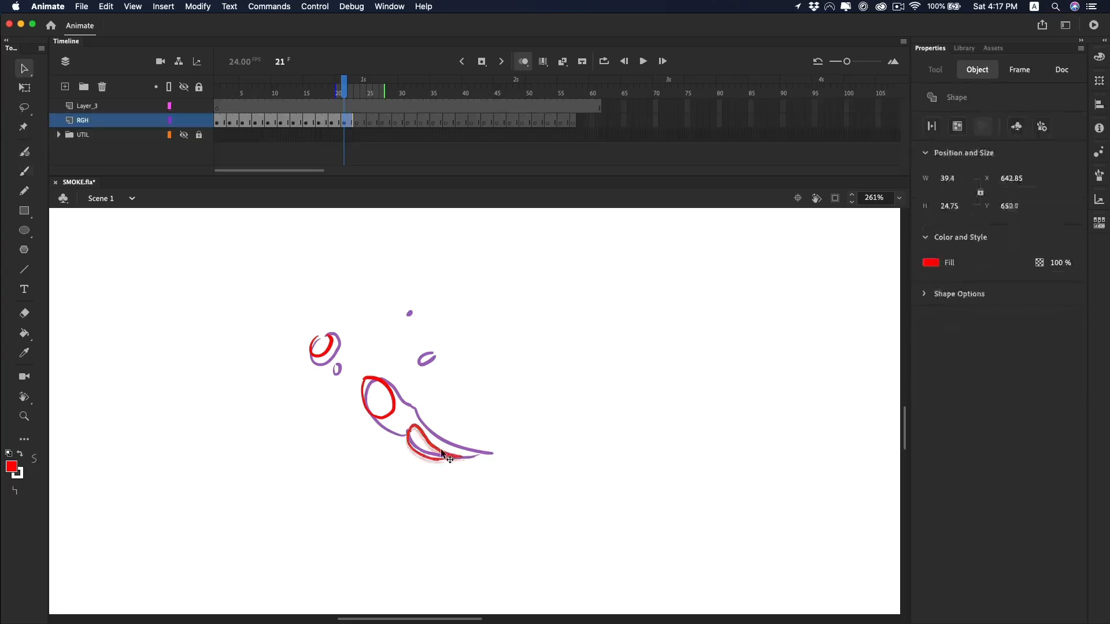
key(b)
On frame 23, draw even smaller round puffs for the right and left smoke inside the onion-skinned ones.
key(z)
alt+click(507, 434)
alt+click(507, 434)
drag(344, 93, 357, 92)
click(505, 389)
click(505, 389)
click(588, 428)
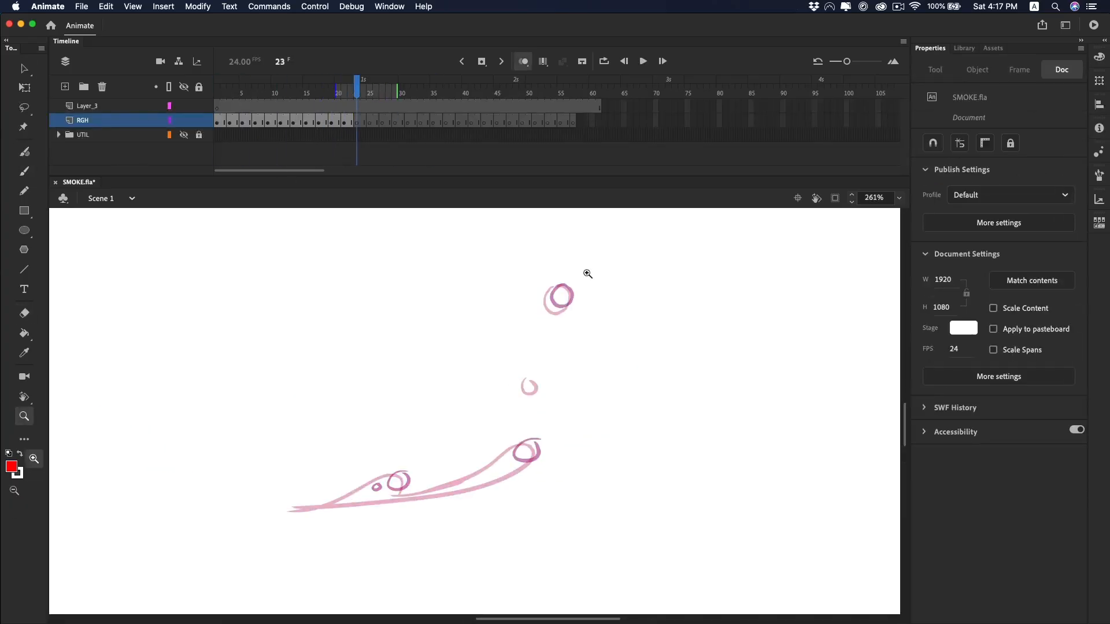
key(b)
drag(564, 286, 559, 287)
key(z)
click(205, 394)
key(b)
drag(439, 410, 434, 413)
Draw the last tiny shrinking puffs on the drawings after frame 23 to finish dissipating the smoke.
key(.)
drag(489, 440, 289, 437)
drag(552, 404, 548, 409)
key(z)
alt+click(523, 355)
key(.)
click(312, 376)
key(b)
drag(723, 276, 282, 480)
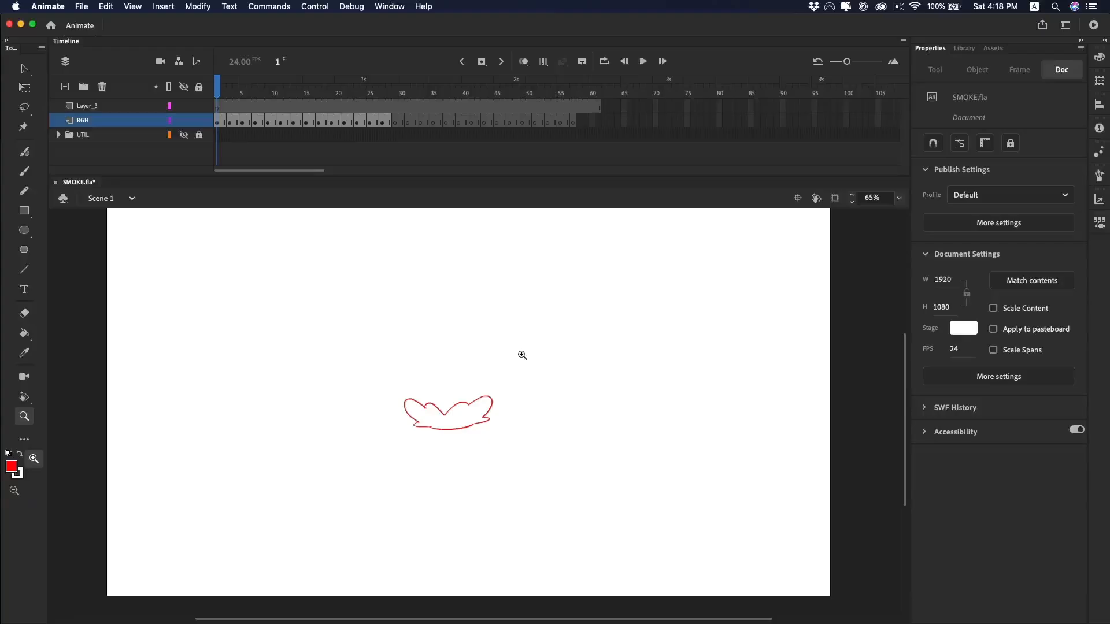
Replay the whole animation and set a loop range starting at frame 1 that covers the drawn frames.
key(Return)
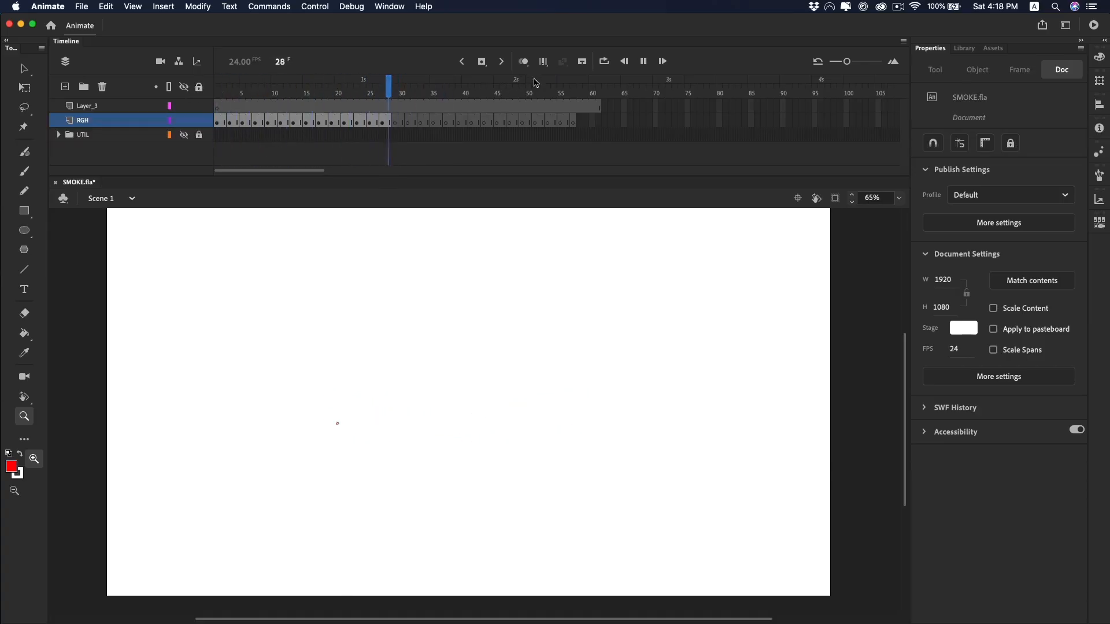
key(Return)
drag(405, 92, 283, 90)
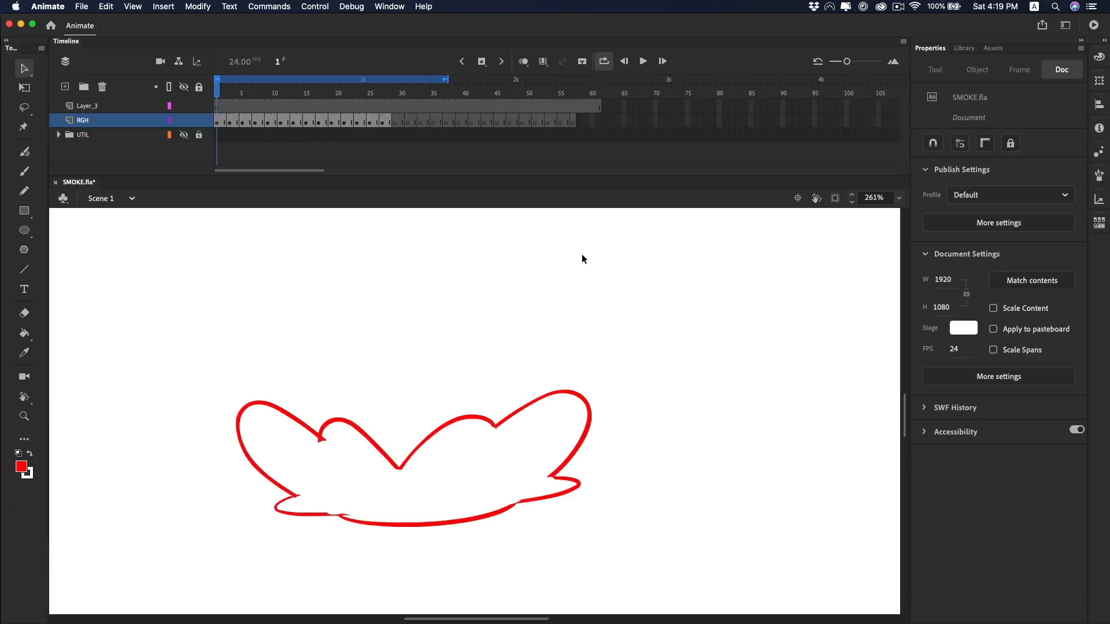
Draw a small oval puff flying off above the smoke's right side on frame 1 and farther out on frame 3.
scroll(516, 445, up, 2)
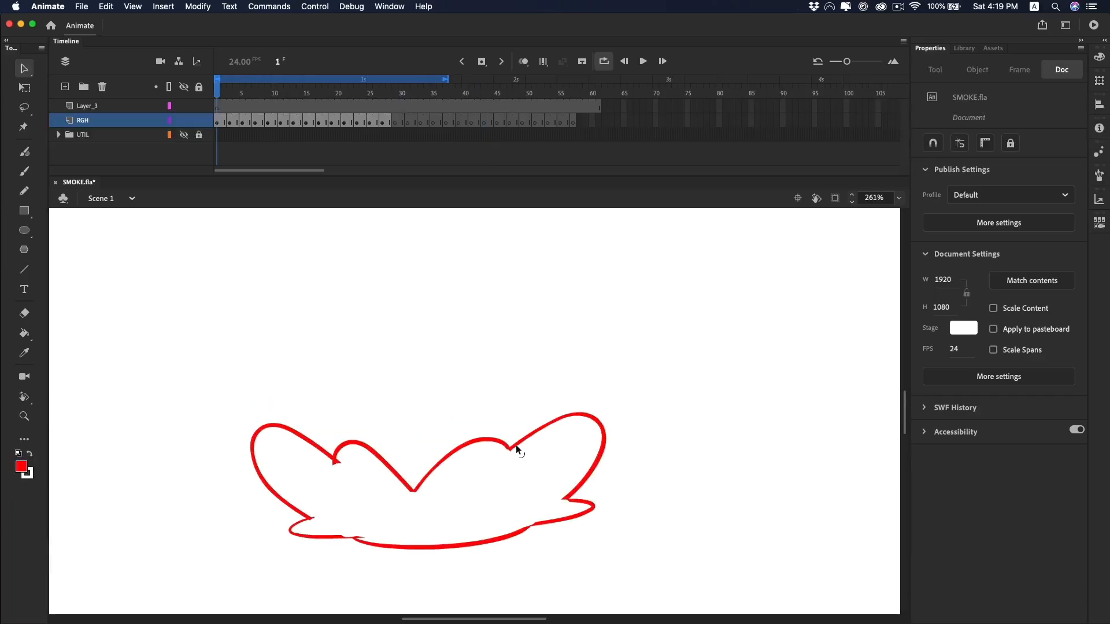
key(b)
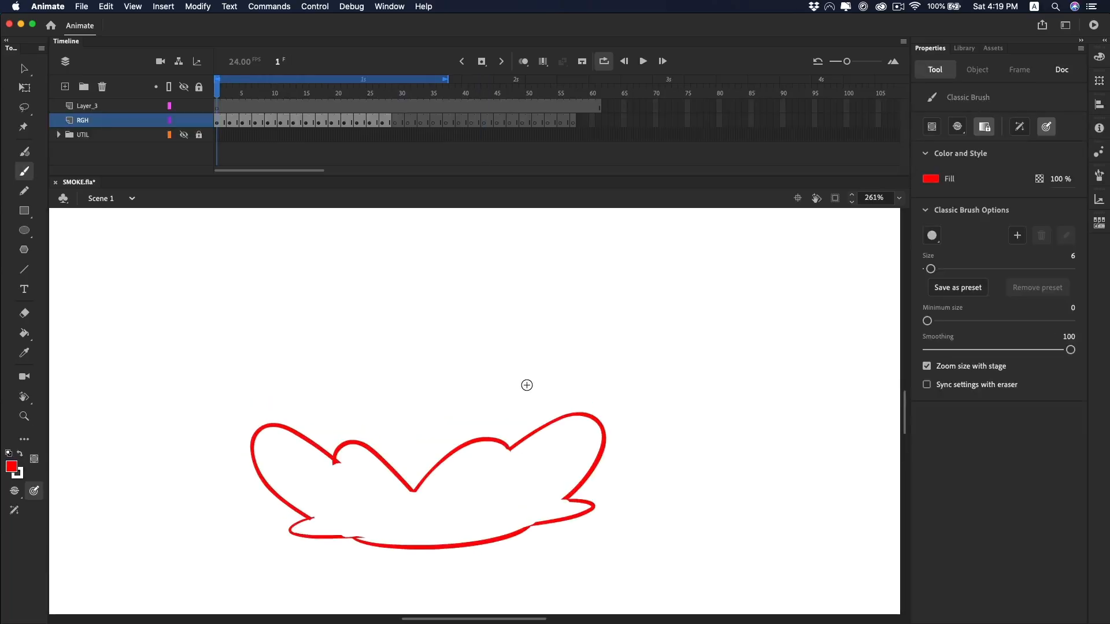
drag(537, 384, 522, 382)
key(.)
key(.)
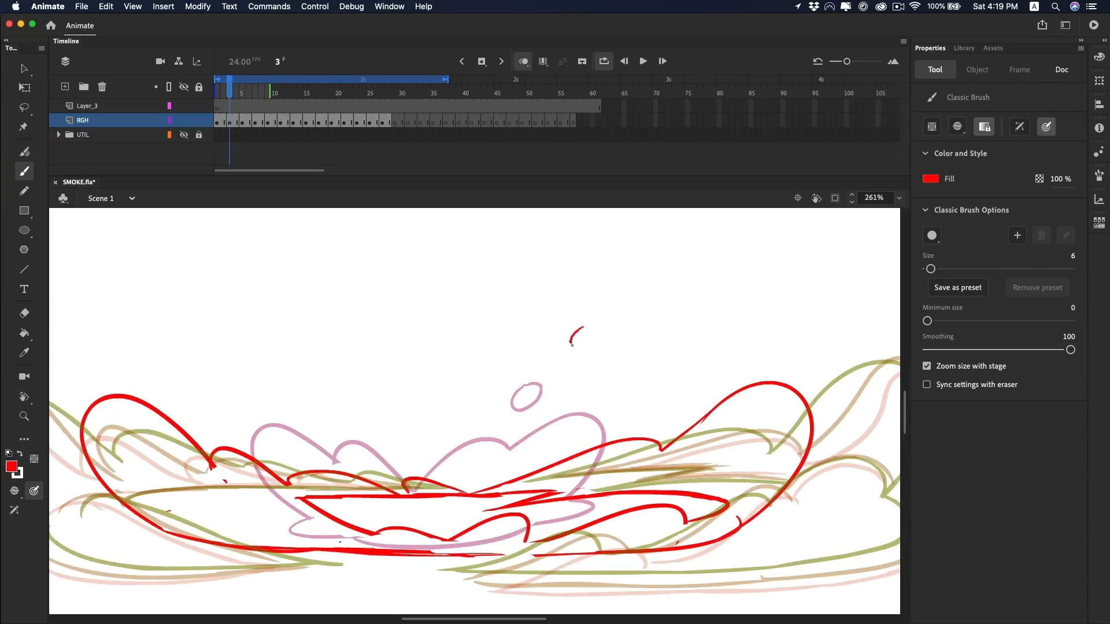
drag(590, 326, 581, 341)
Continue the flying upper-right puff on frames 5, 7 and 9, making it smaller and higher each time and undoing a misplaced stroke.
click(228, 95)
key(.)
key(.)
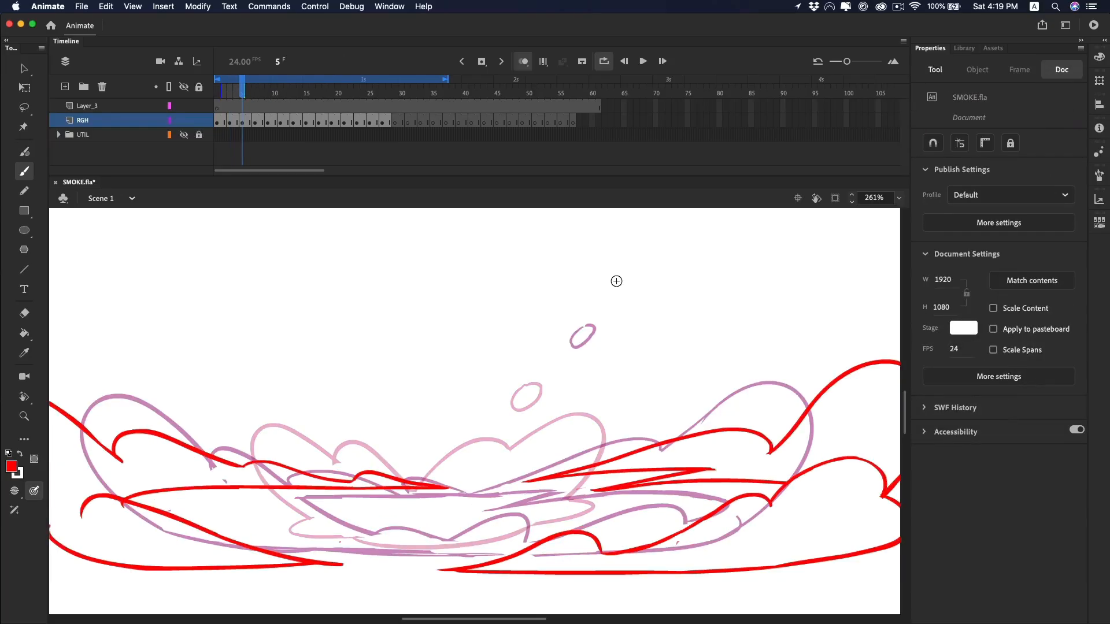
drag(617, 272, 608, 305)
key(super+z)
key(.)
drag(614, 269, 611, 282)
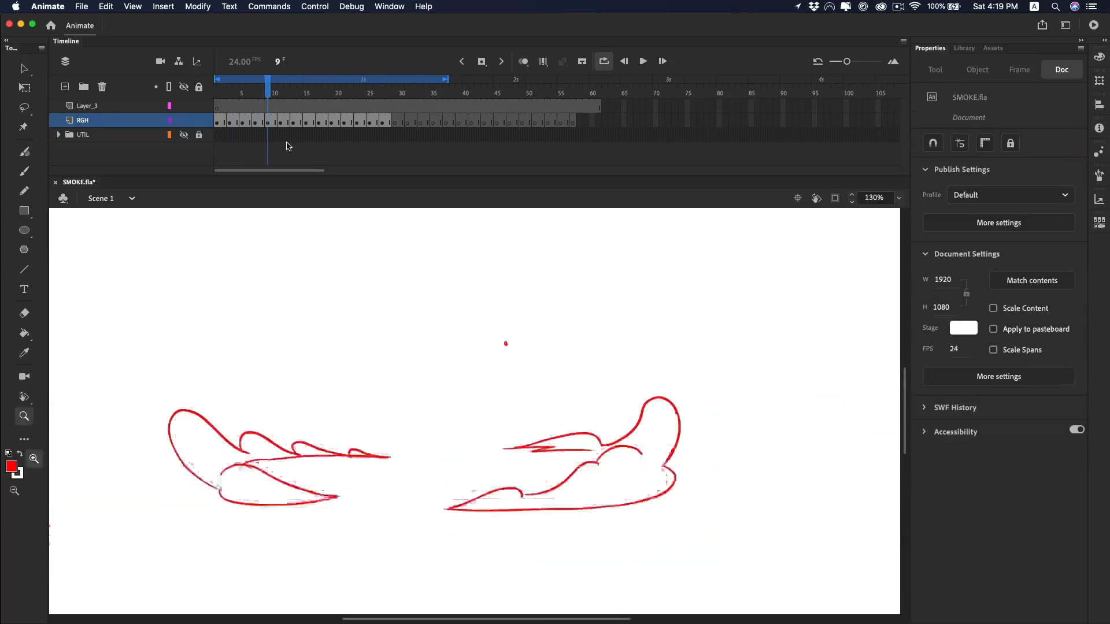
Draw small flying puffs beside the smoke's right edge on frame 1 and carry them outward on frames 3 and 5.
drag(234, 92, 217, 93)
click(519, 422)
key(.)
key(.)
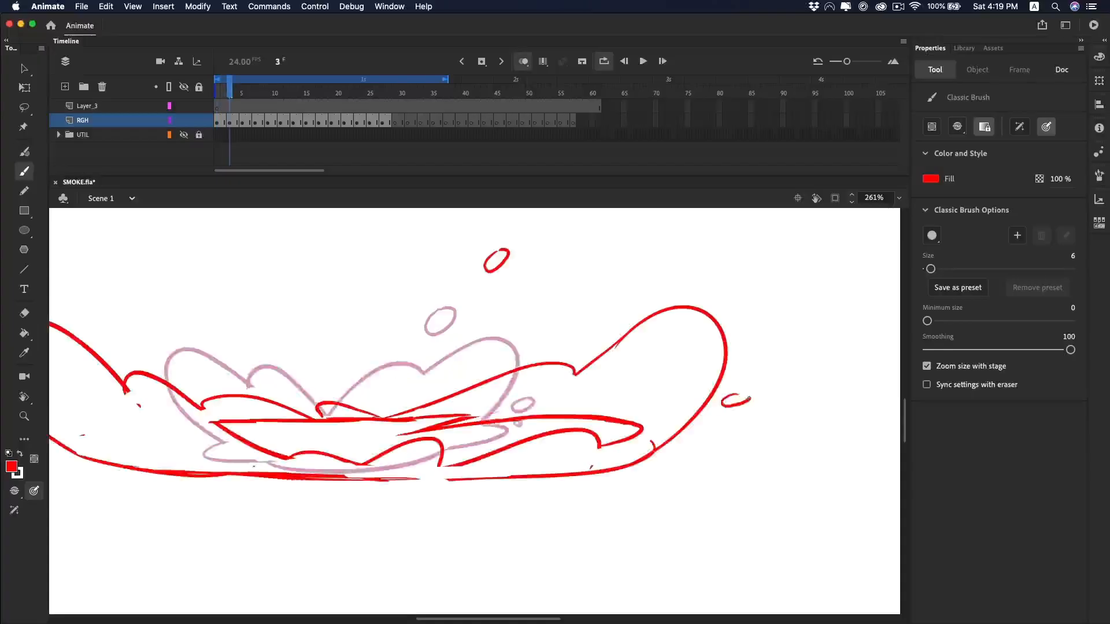
drag(867, 368, 817, 383)
key(.)
key(.)
Draw an oval puff flying off above the smoke's left side on frame 1 and redraw it farther out on frame 3.
key(z)
alt+click(553, 488)
alt+click(552, 488)
key(shift+comma)
click(348, 320)
click(349, 320)
key(b)
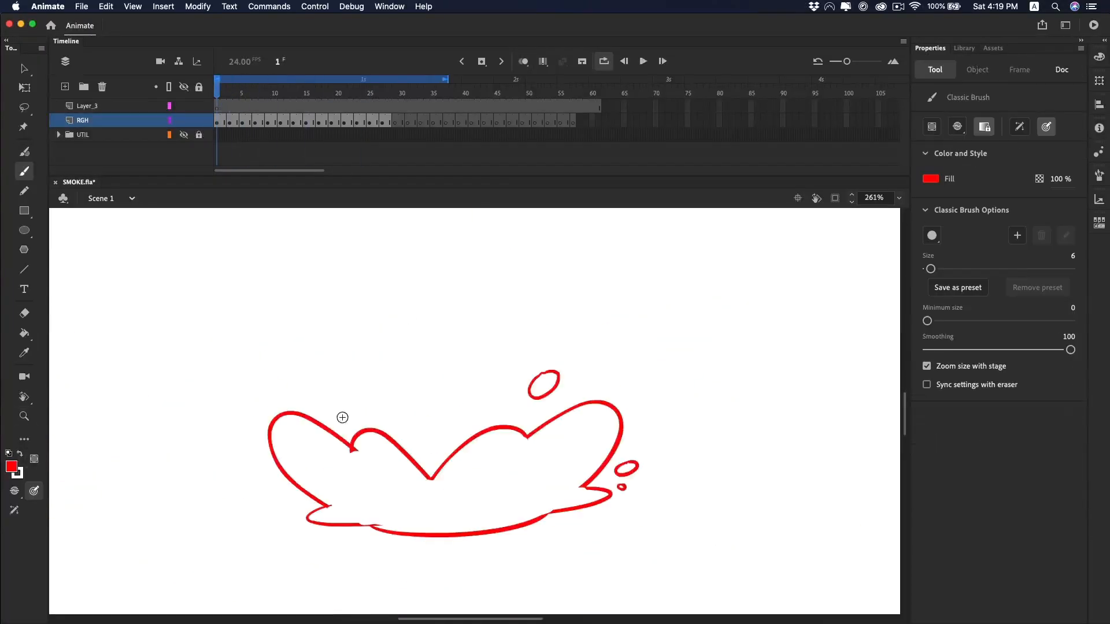
key(.)
key(.)
key(alt+shift+o)
key(.)
key(.)
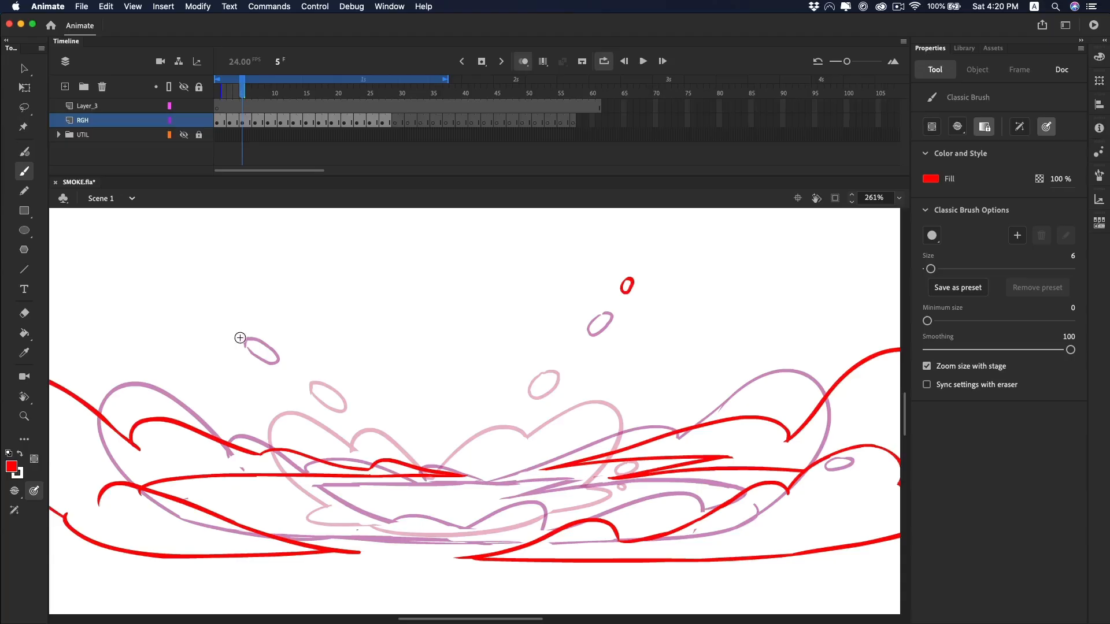
key(comma)
key(comma)
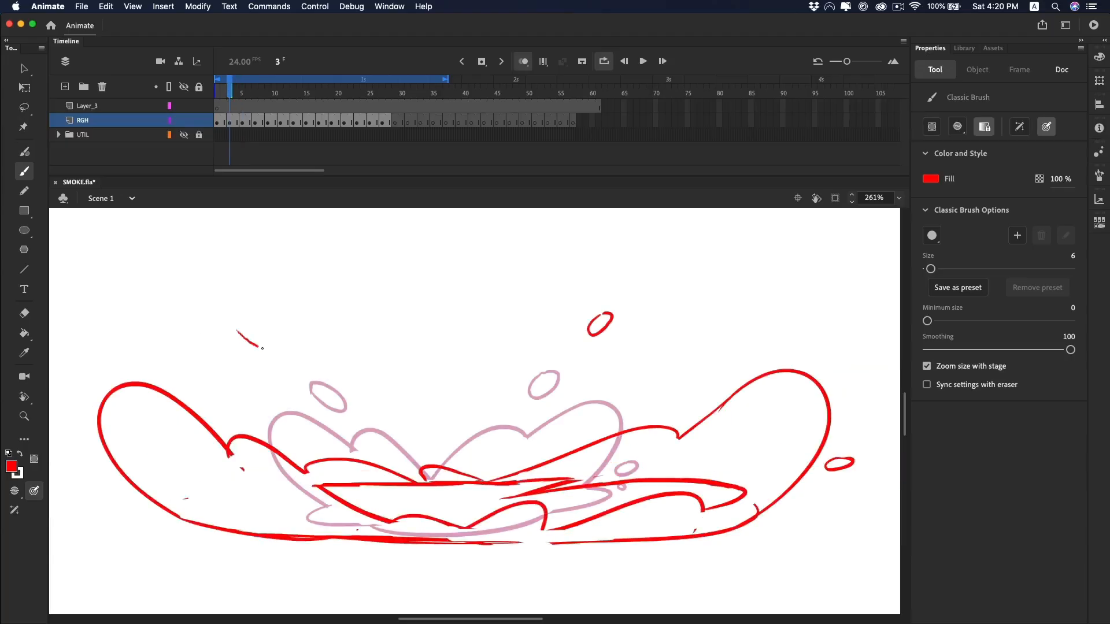
Continue the left flying puff on frames 5, 7 and 9, shrinking it as it arcs outward.
key(.)
key(.)
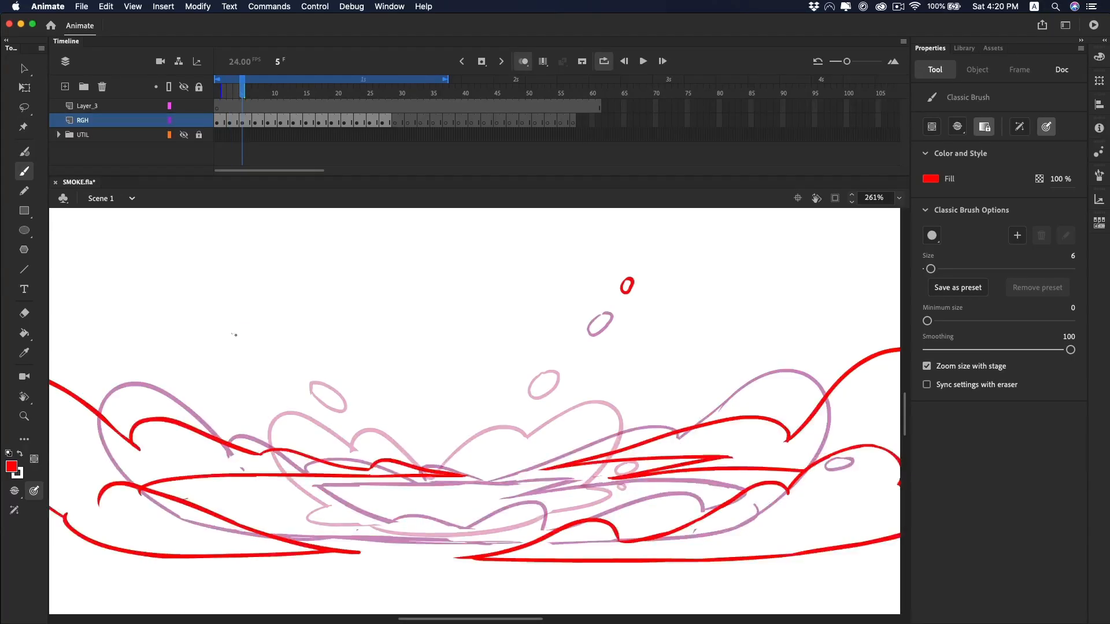
key(.)
key(.)
mouse_move(188, 327)
mouse_down()
mouse_move(168, 330)
mouse_move(177, 323)
mouse_up()
key(period)
key(period)
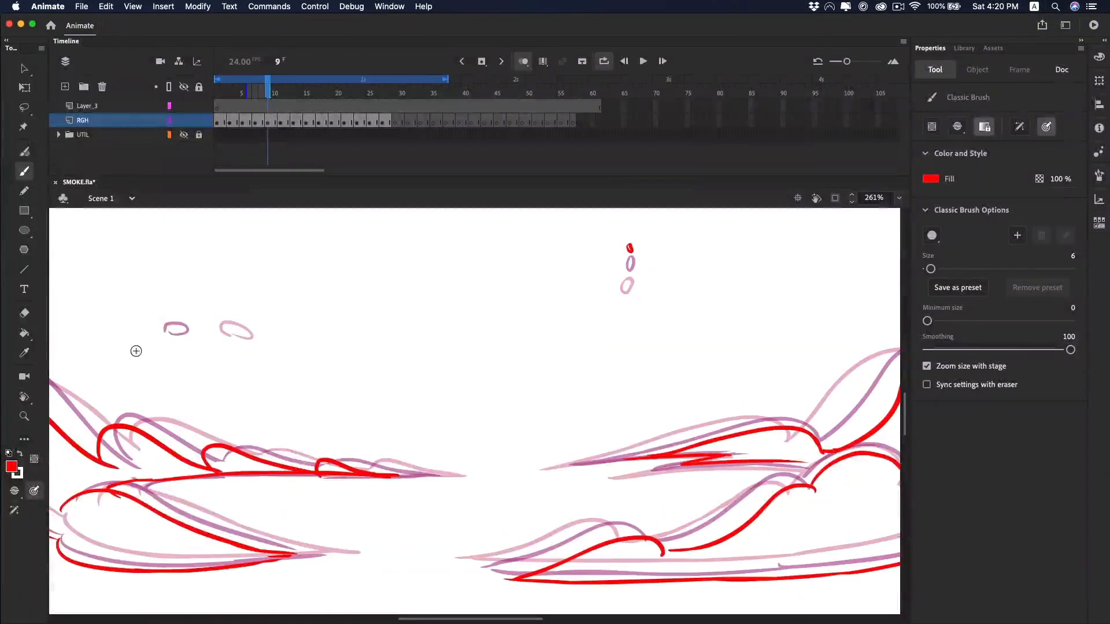
mouse_move(130, 352)
mouse_down()
mouse_move(145, 349)
mouse_move(132, 340)
mouse_up()
Step back and forth through the drawings around frame 9 and replay the animation to check the flying puffs.
key(comma)
key(comma)
key(period)
key(period)
key(period)
key(period)
key(period)
key(period)
key(period)
key(period)
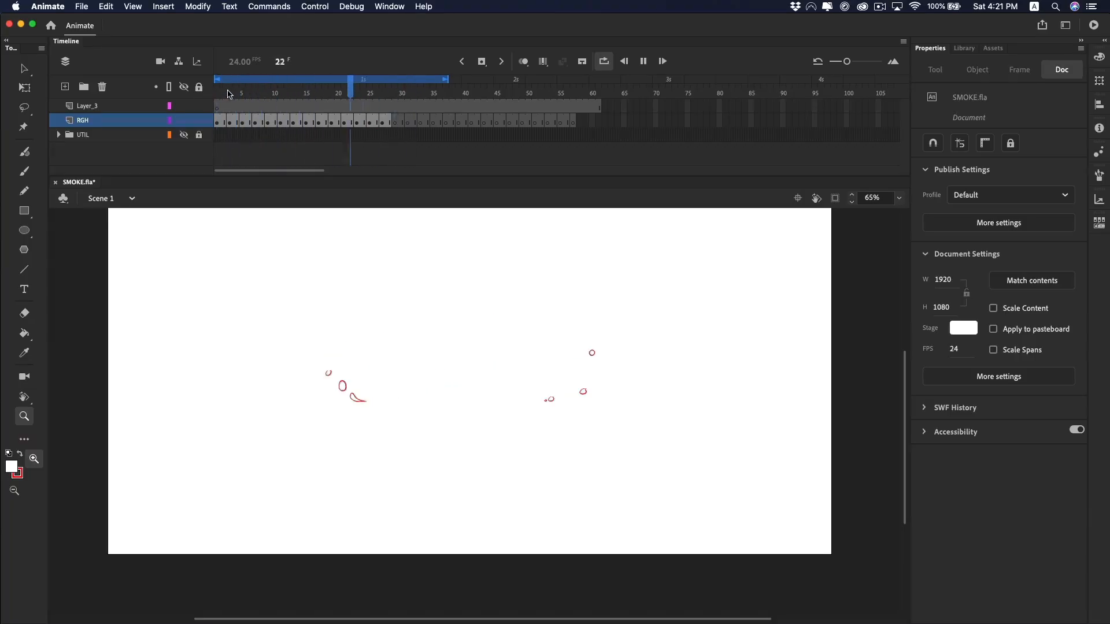
click(223, 94)
key(Return)
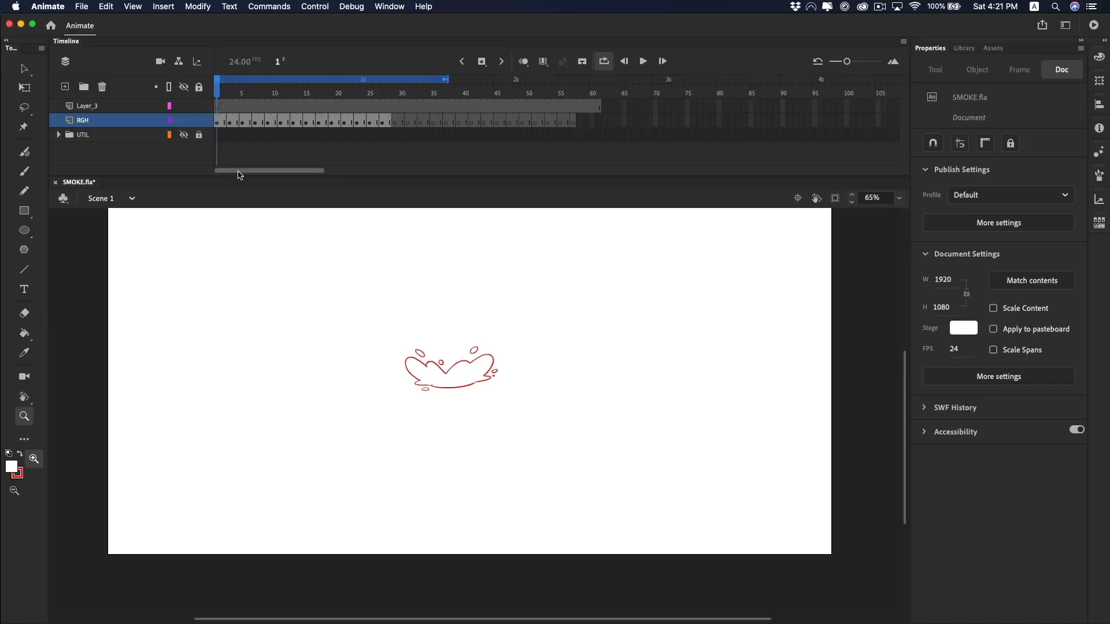
Shorten the first drawing on the RGH layer to a one-frame hold and replay the animation from frame 1.
mouse_move(221, 114)
mouse_down()
mouse_move(239, 122)
mouse_move(217, 120)
mouse_up()
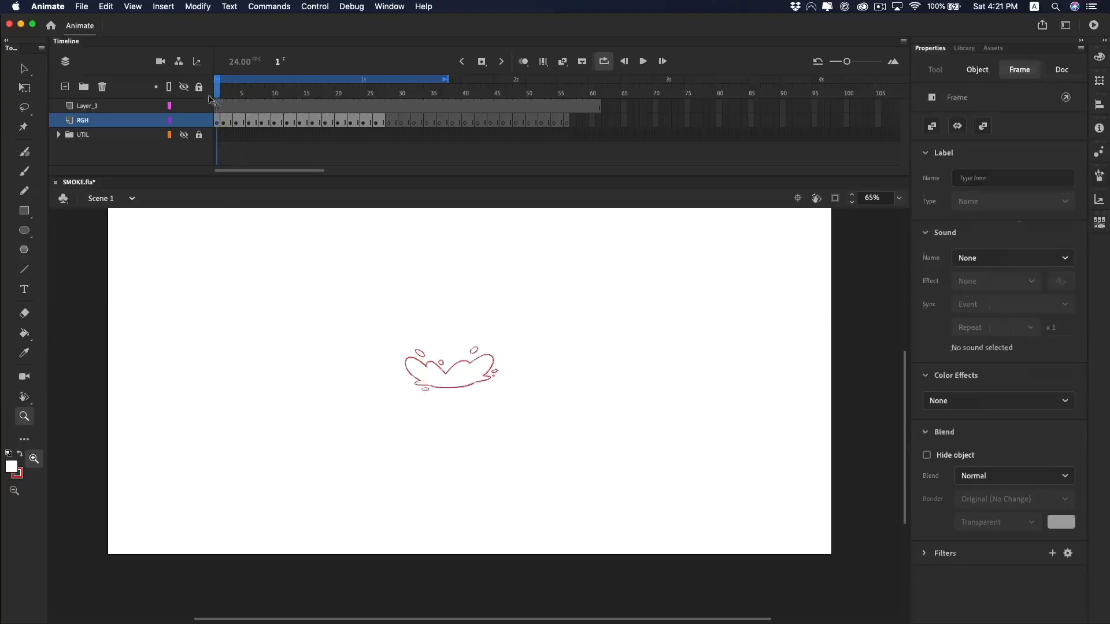
click(217, 95)
key(Return)
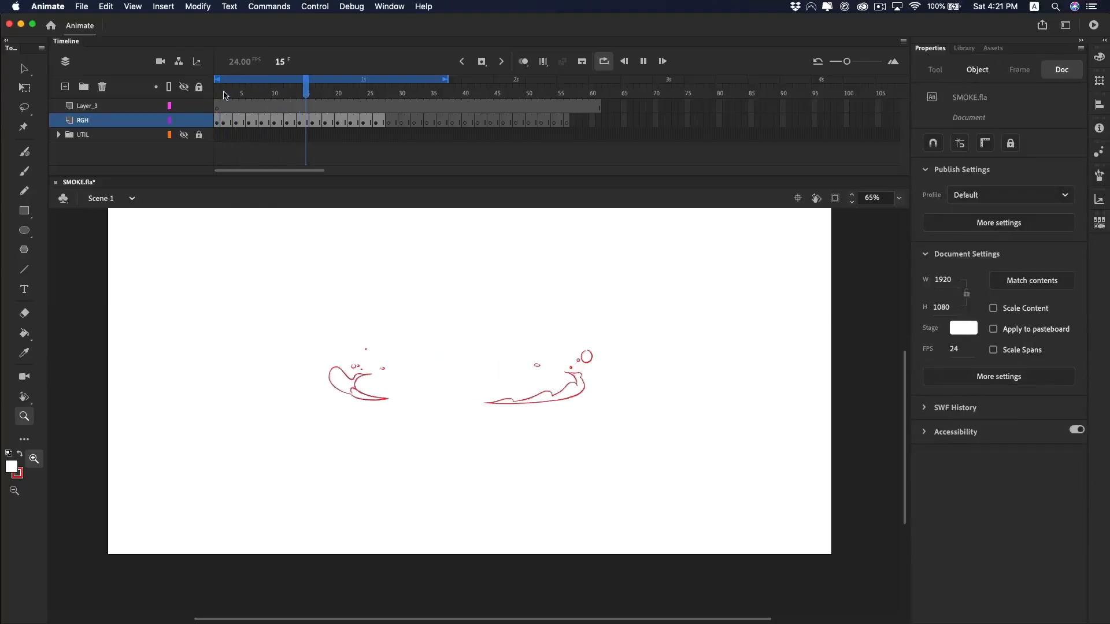